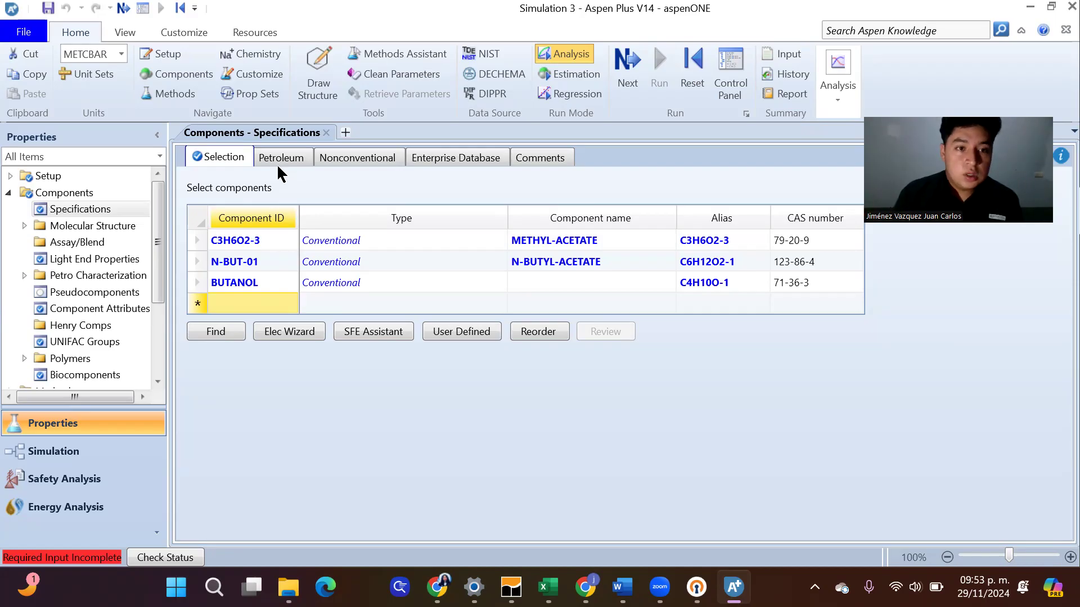
Add METHANOL as the fourth component in the component list
text(MET)
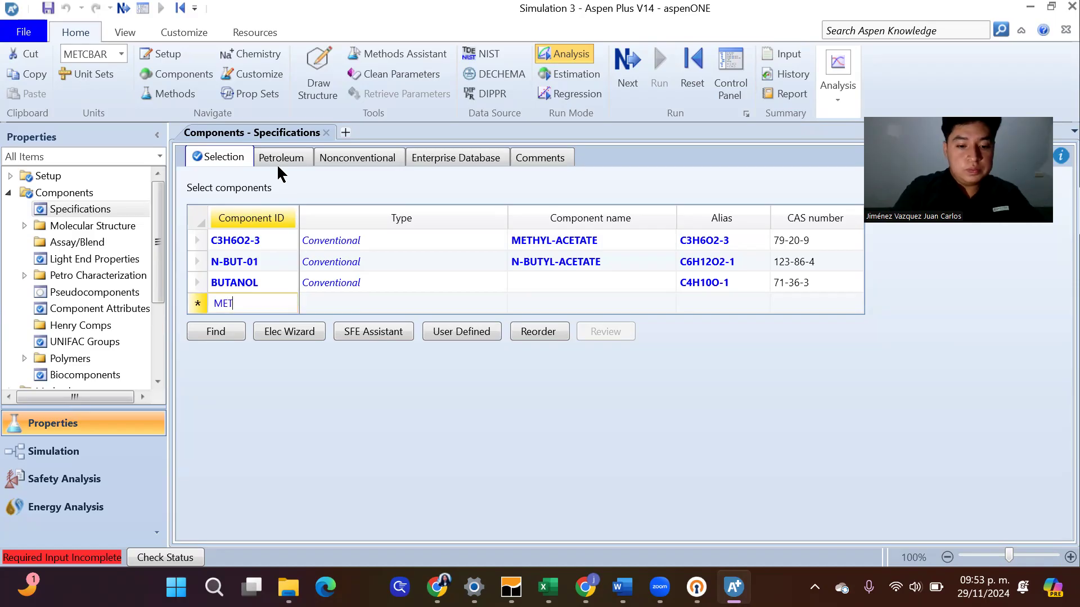
text(HANOL)
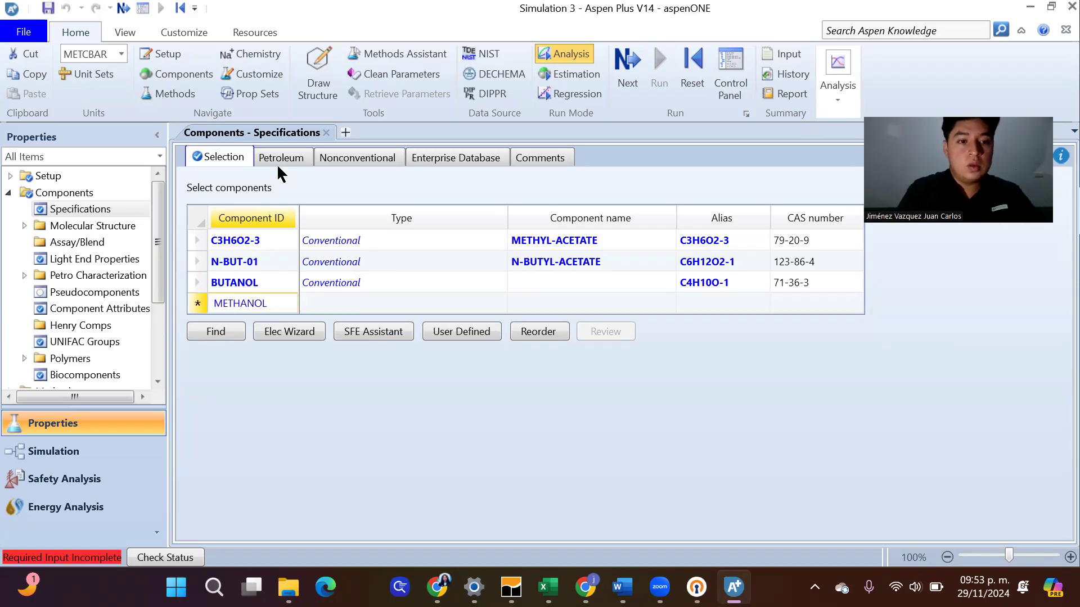
key(Return)
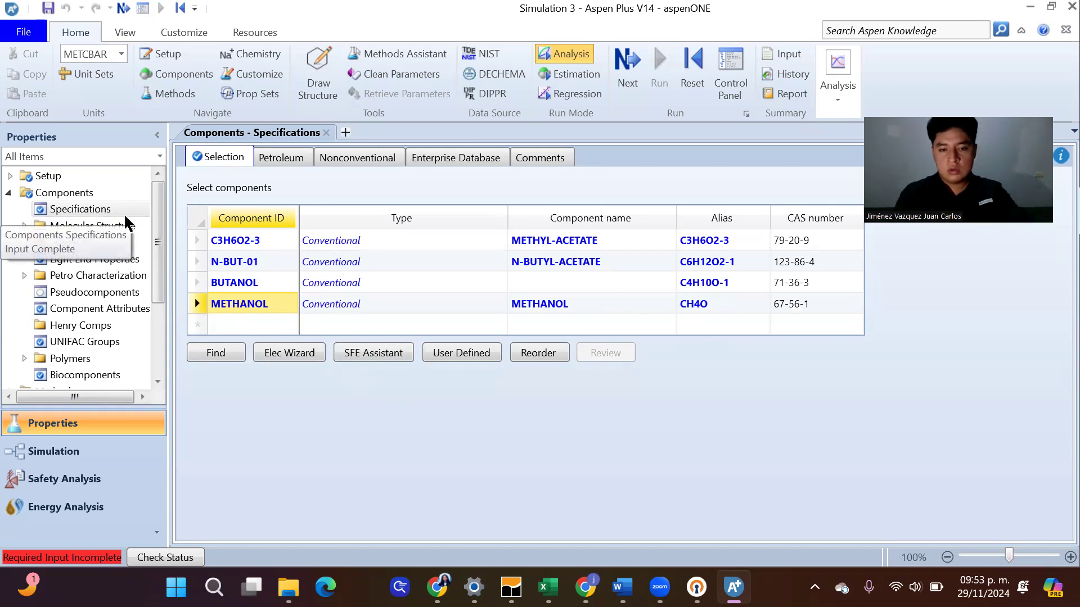
Check the ASPEN profile's connection status in OpenVPN Connect and return to Aspen Plus
mouse_move(696, 587)
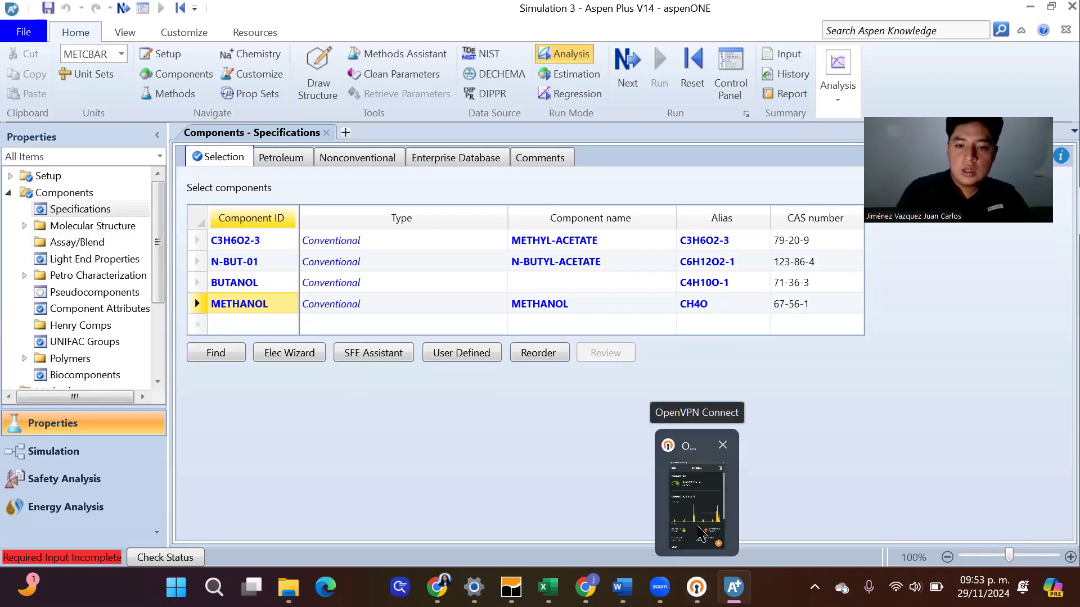
click(700, 531)
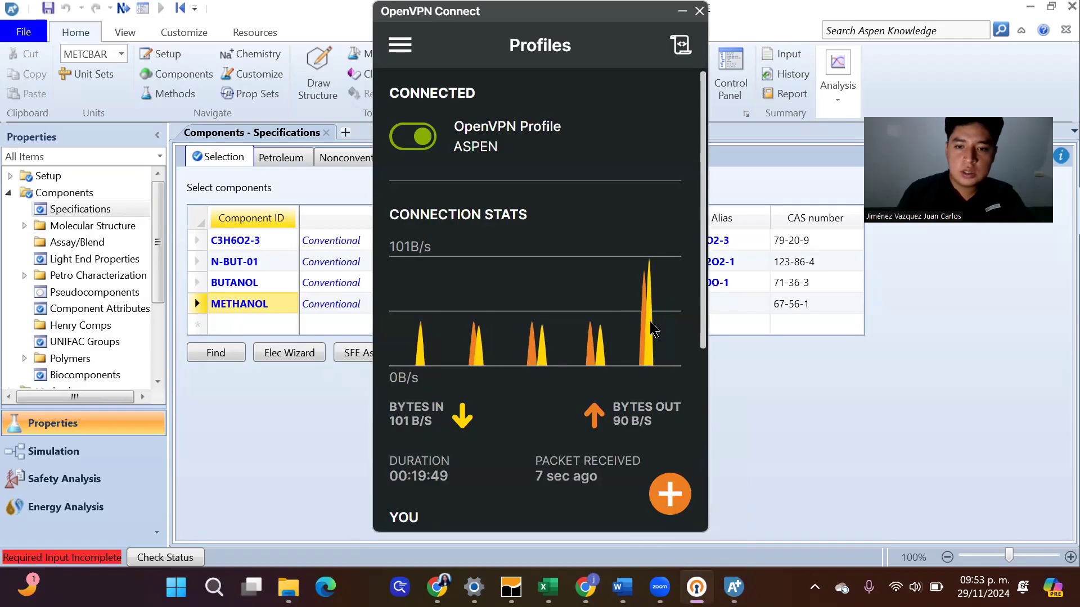
mouse_move(713, 571)
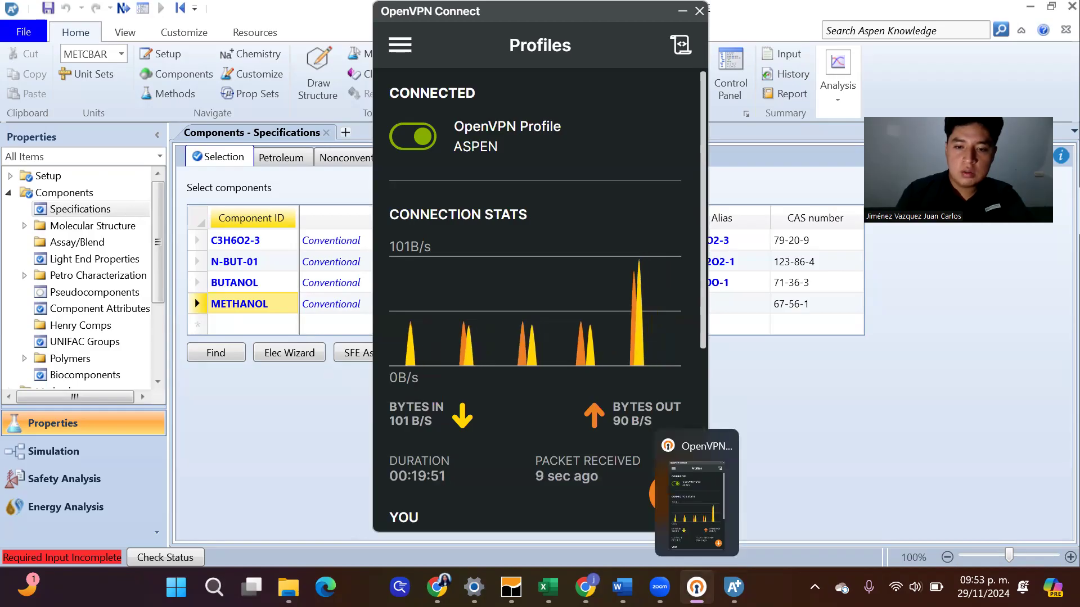
click(697, 585)
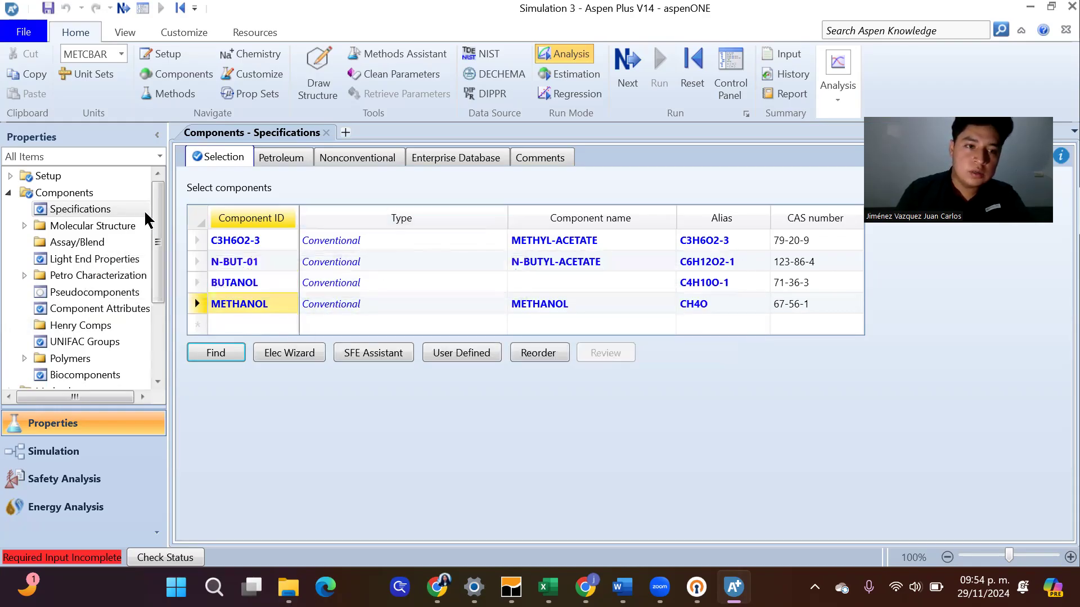
Open the global property Methods specifications
drag(158, 217, 157, 282)
click(84, 282)
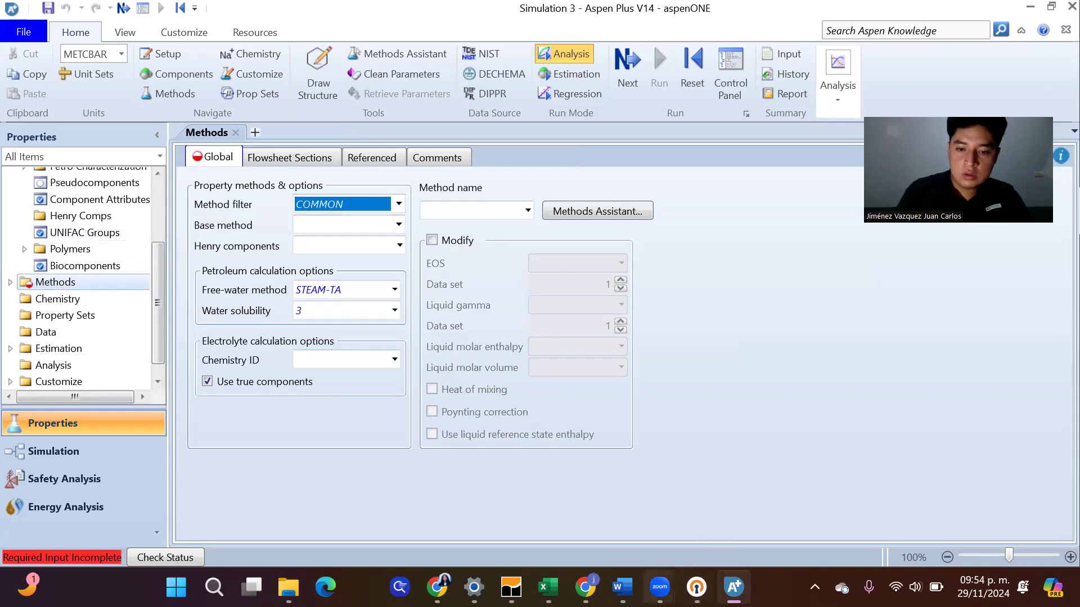
Switch to the butyl acetate article in Chrome and review its conventional and reactive distillation flowsheets and process descriptions on pages 3 to 5
mouse_move(585, 587)
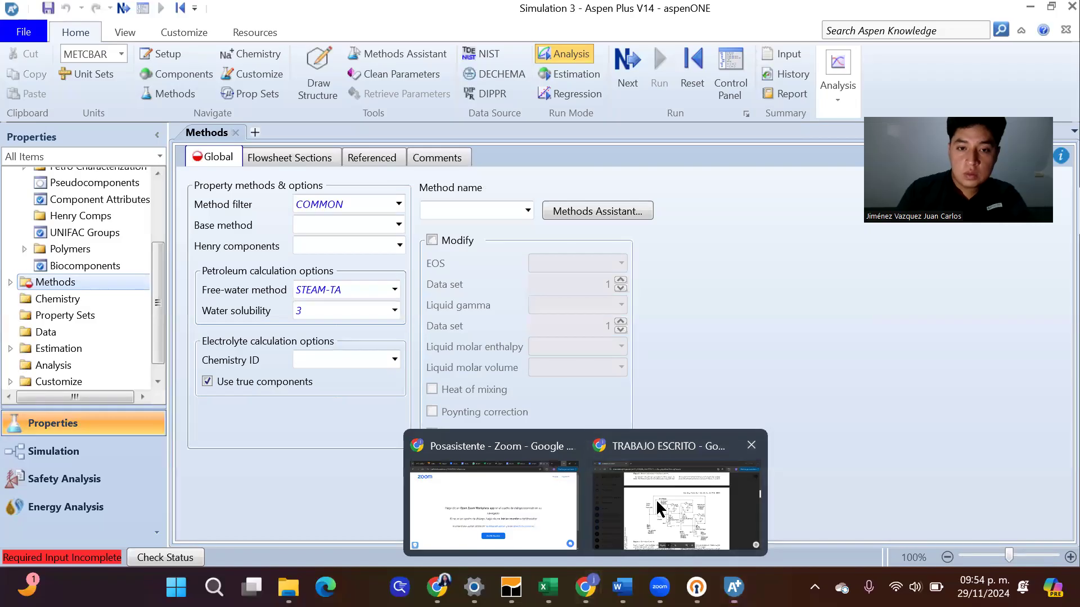
click(661, 509)
scroll(632, 339, up, 5)
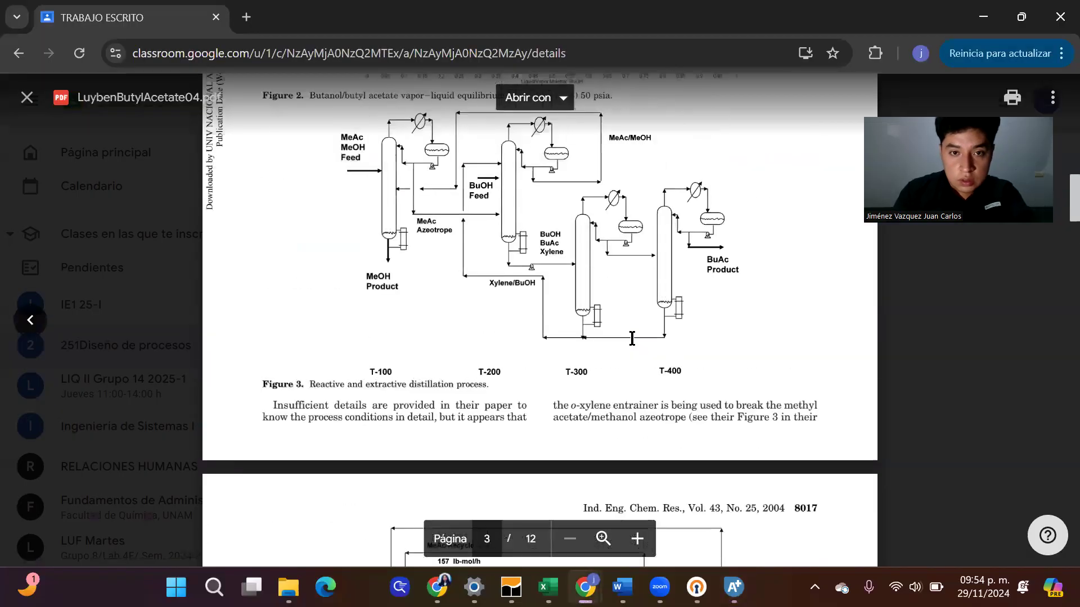
scroll(632, 338, down, 5)
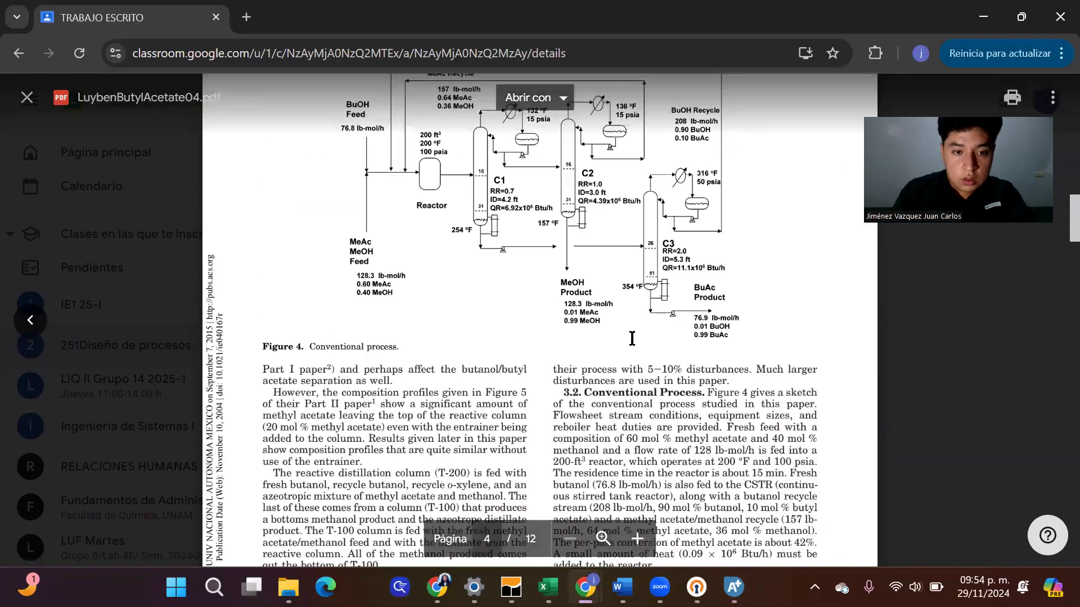
scroll(632, 338, down, 2)
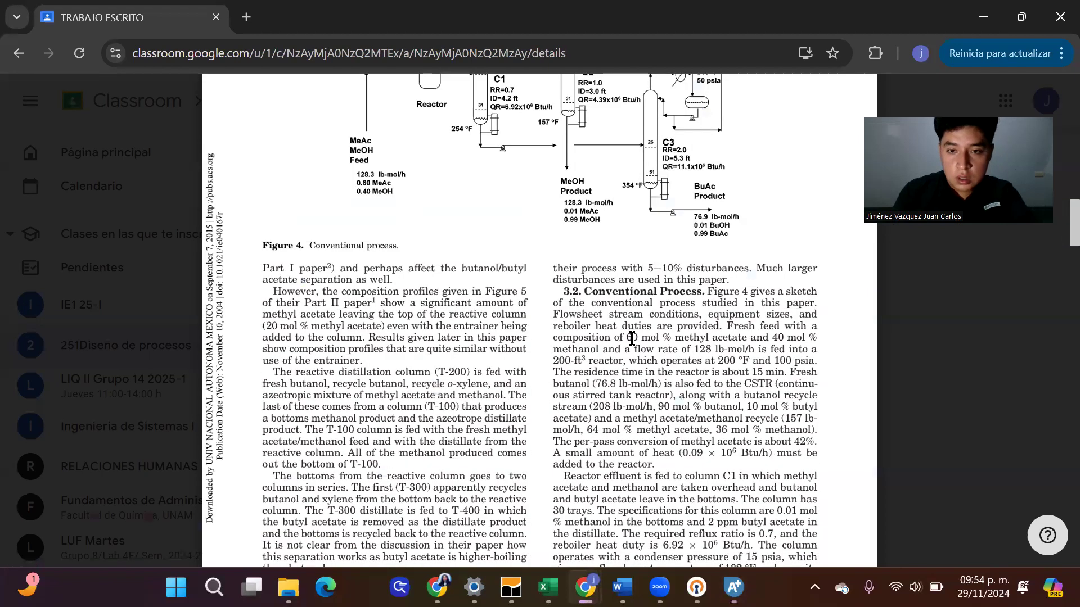
scroll(632, 338, down, 1)
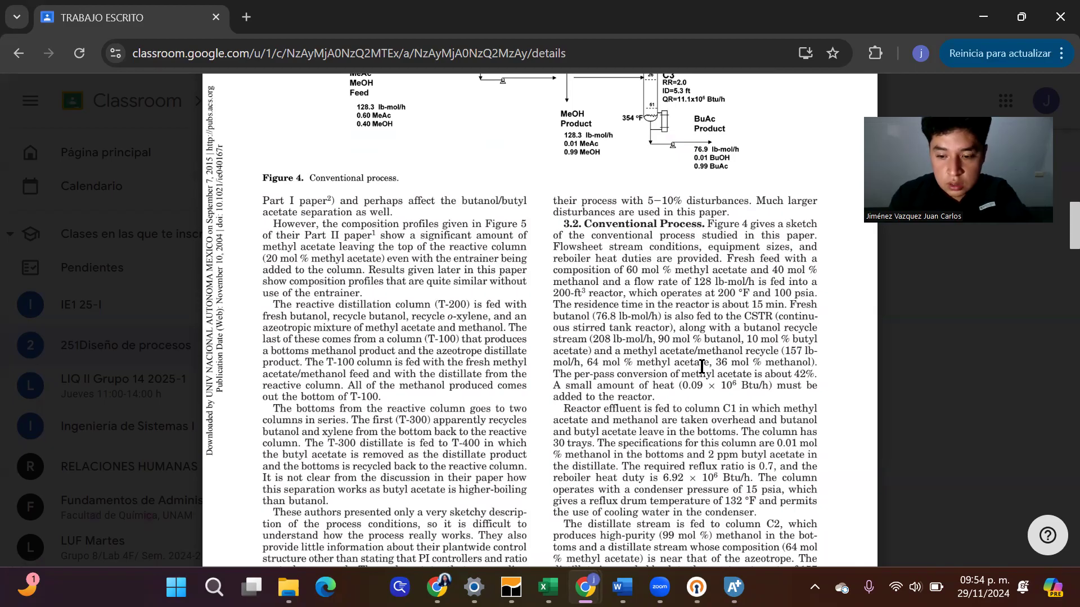
scroll(701, 367, down, 3)
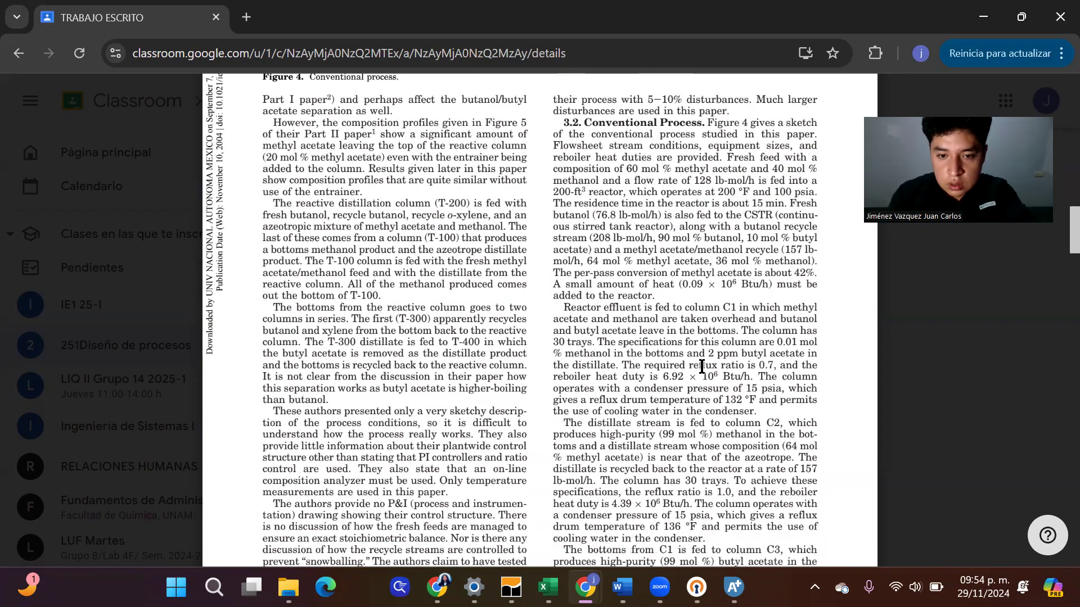
scroll(701, 367, down, 1)
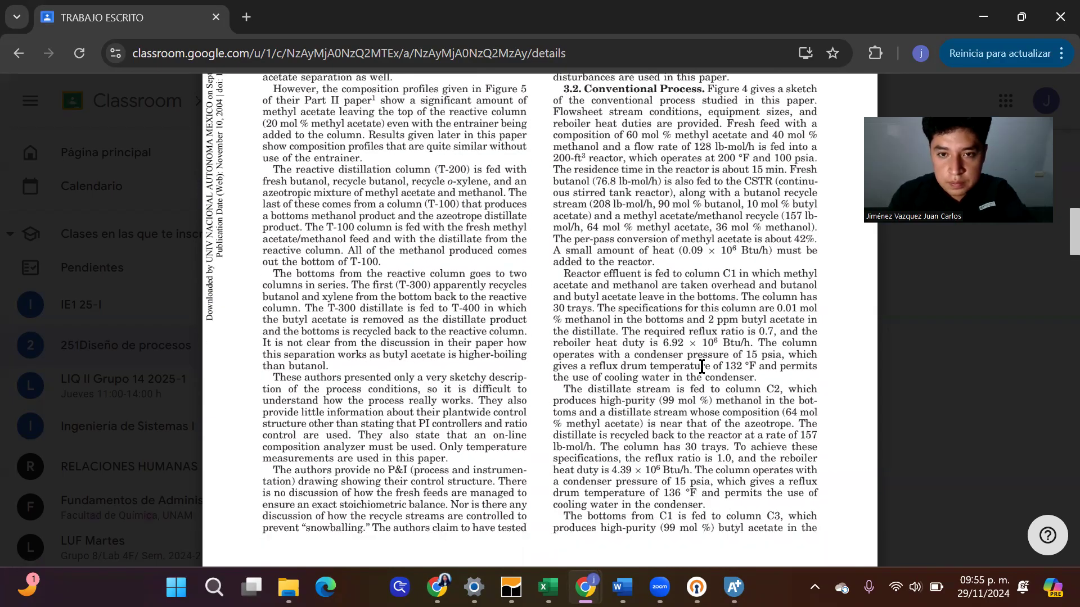
scroll(701, 367, up, 2)
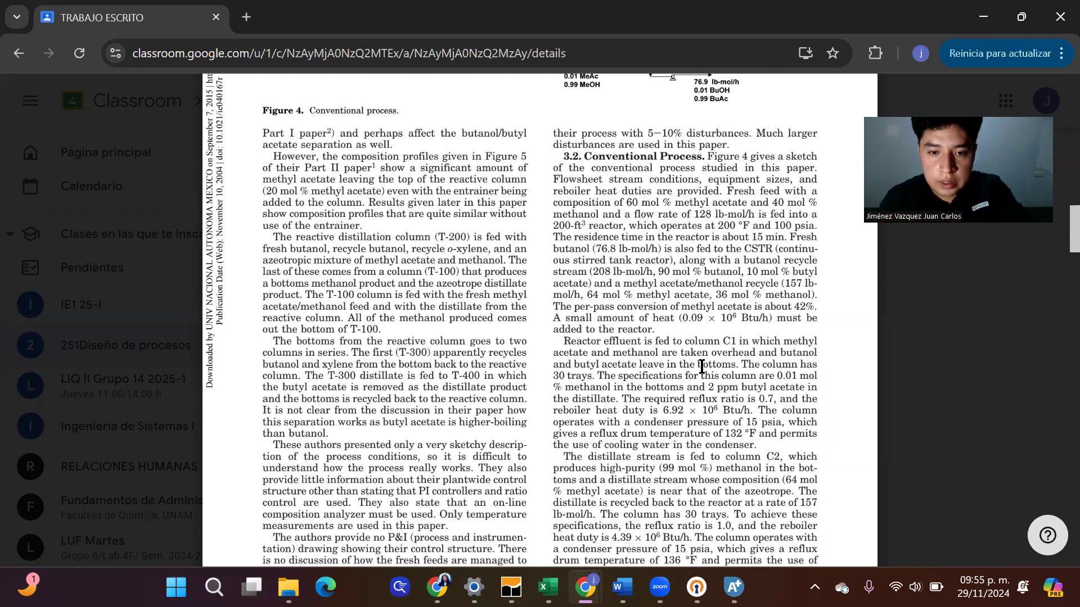
scroll(701, 367, down, 1)
scroll(702, 367, down, 10)
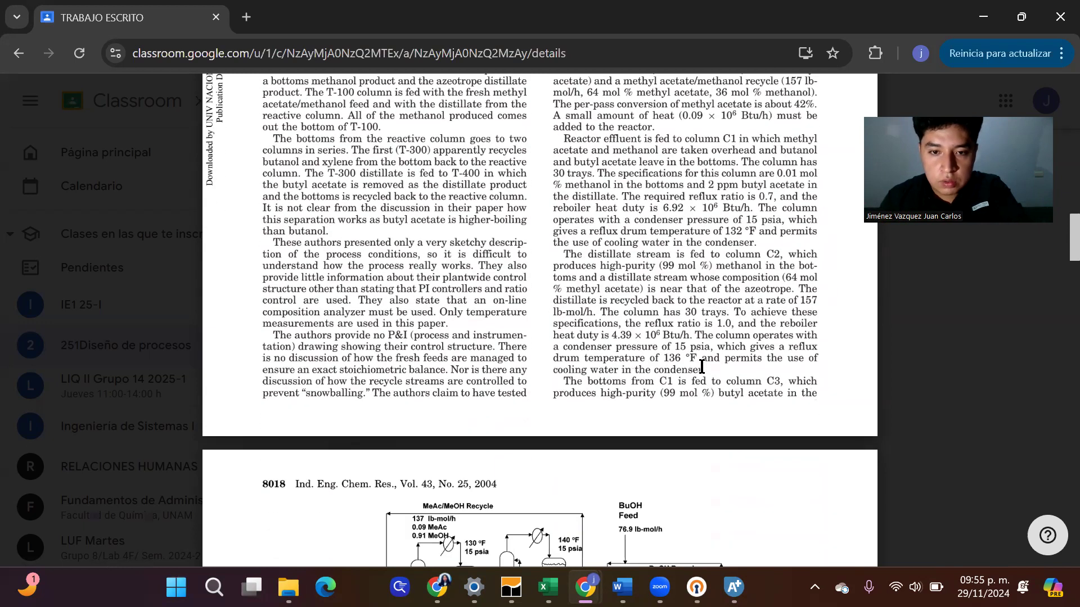
scroll(701, 367, down, 3)
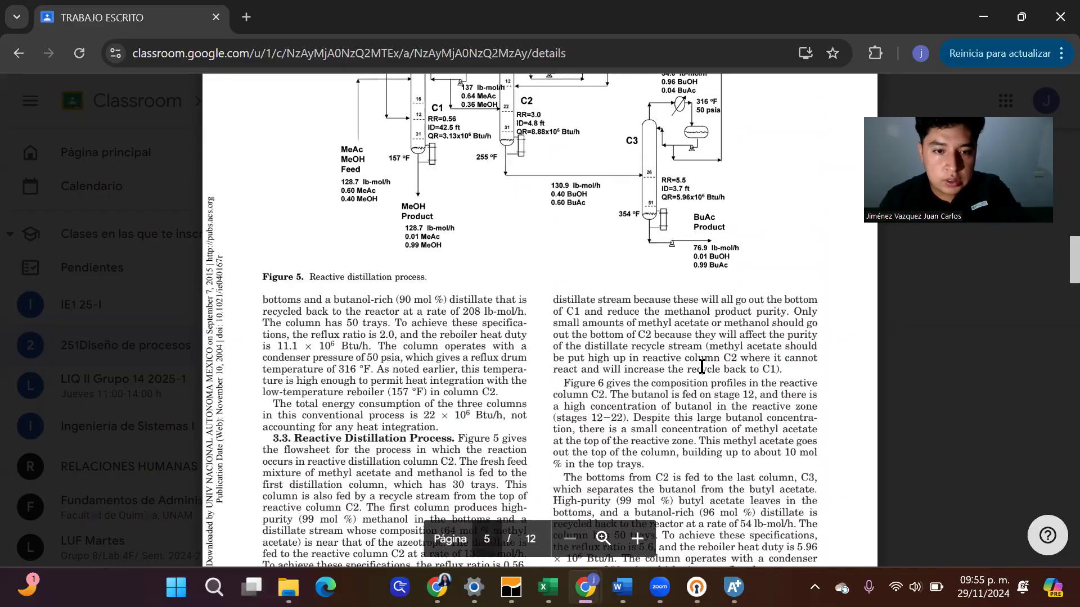
scroll(701, 367, down, 1)
scroll(701, 367, down, 1)
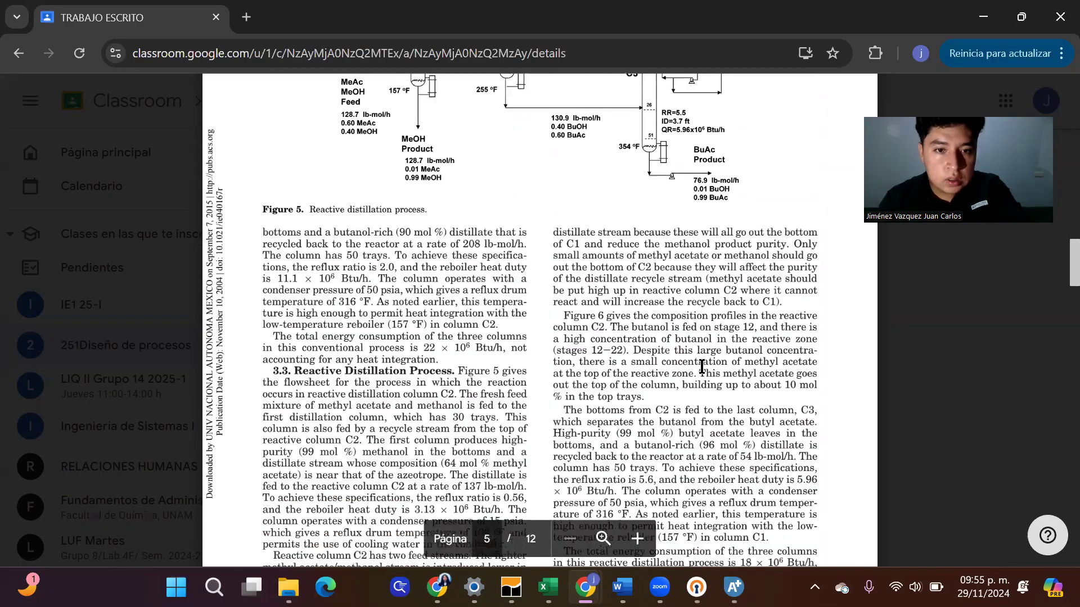
scroll(701, 367, down, 8)
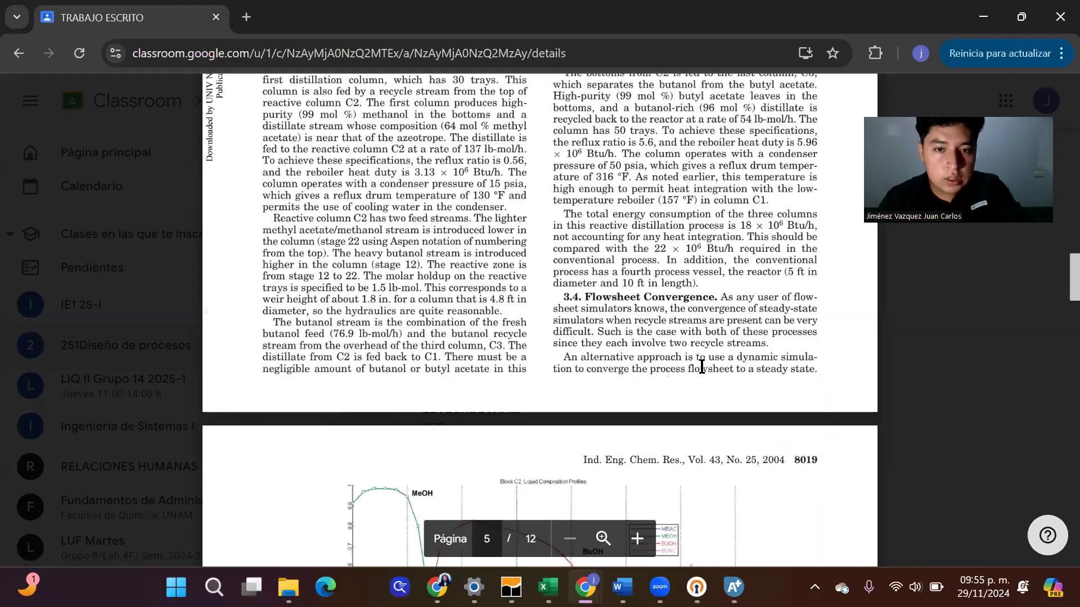
scroll(701, 367, up, 20)
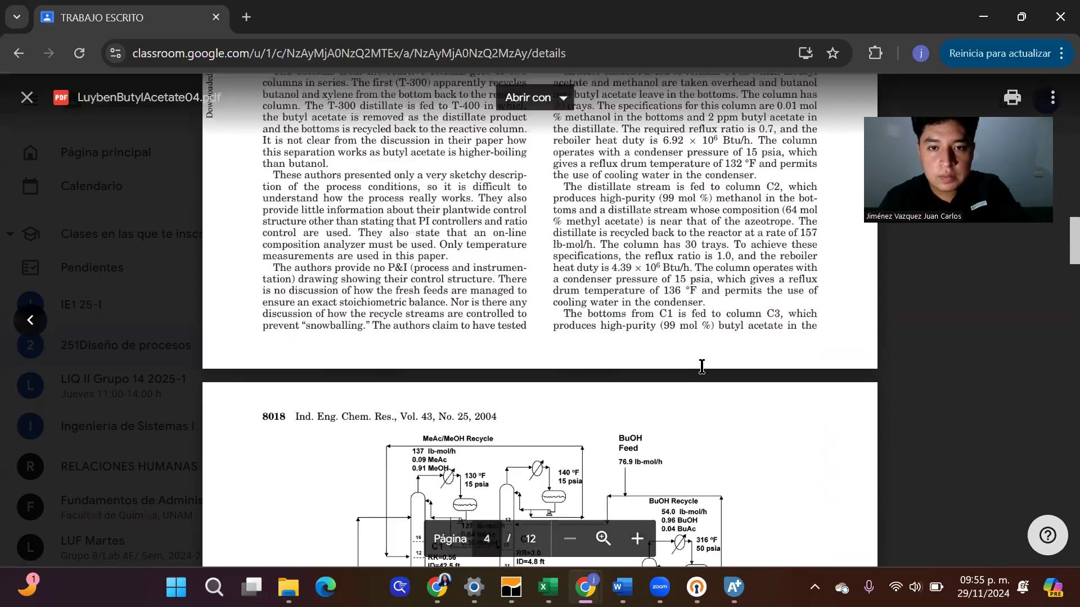
scroll(701, 366, up, 5)
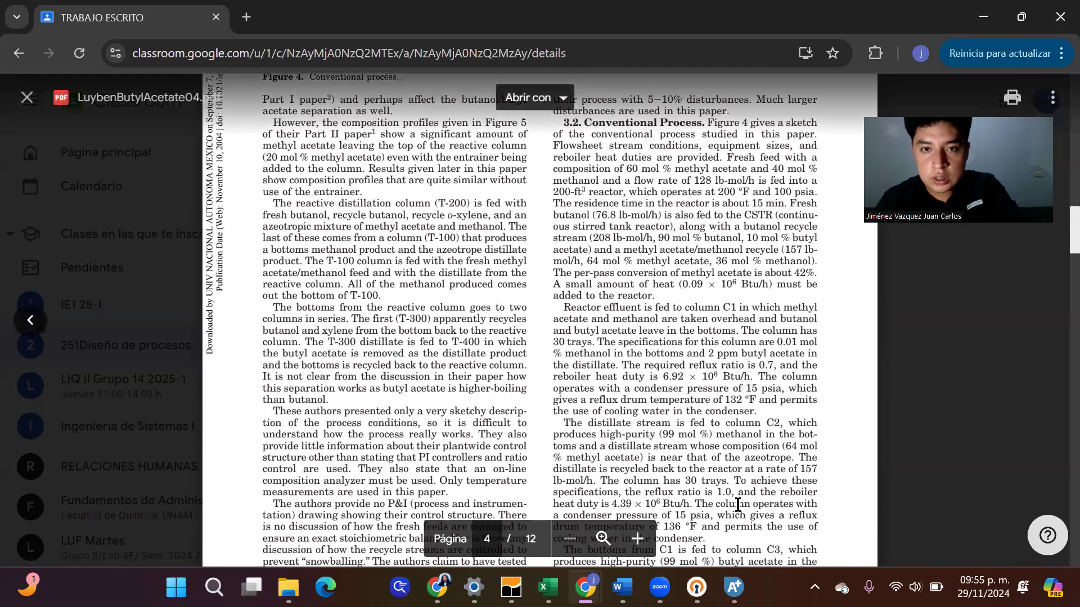
Return to Aspen Plus and set the base property method to NRTL
mouse_move(697, 587)
mouse_move(734, 587)
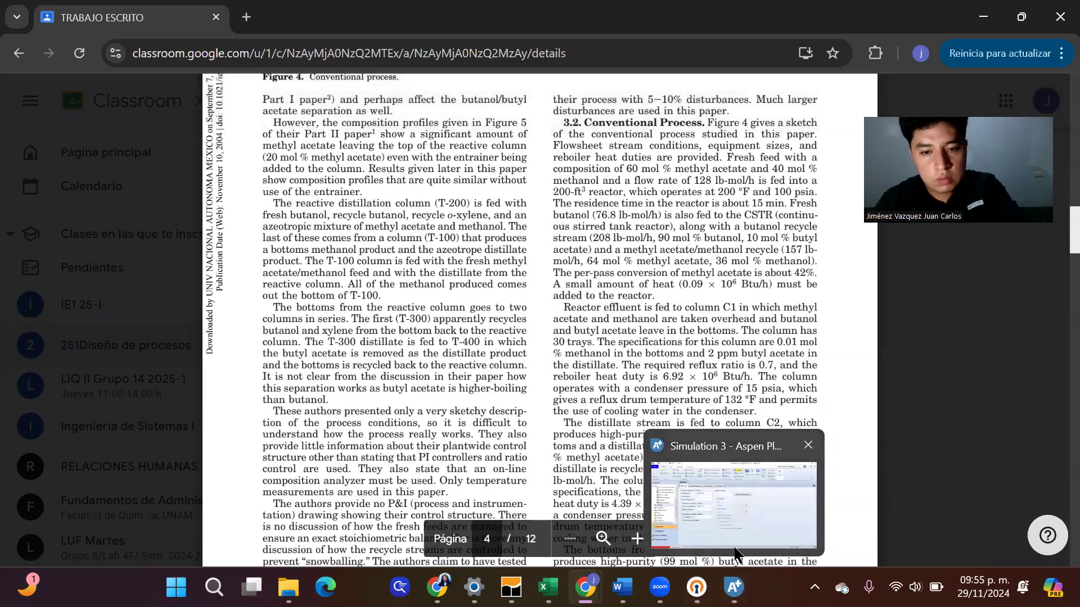
click(774, 484)
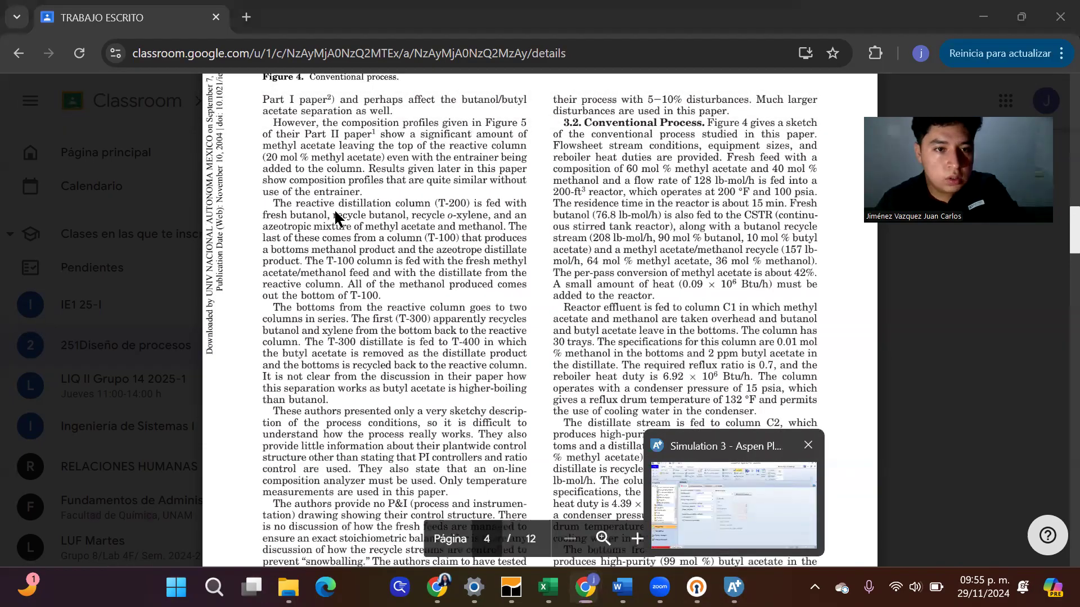
click(399, 225)
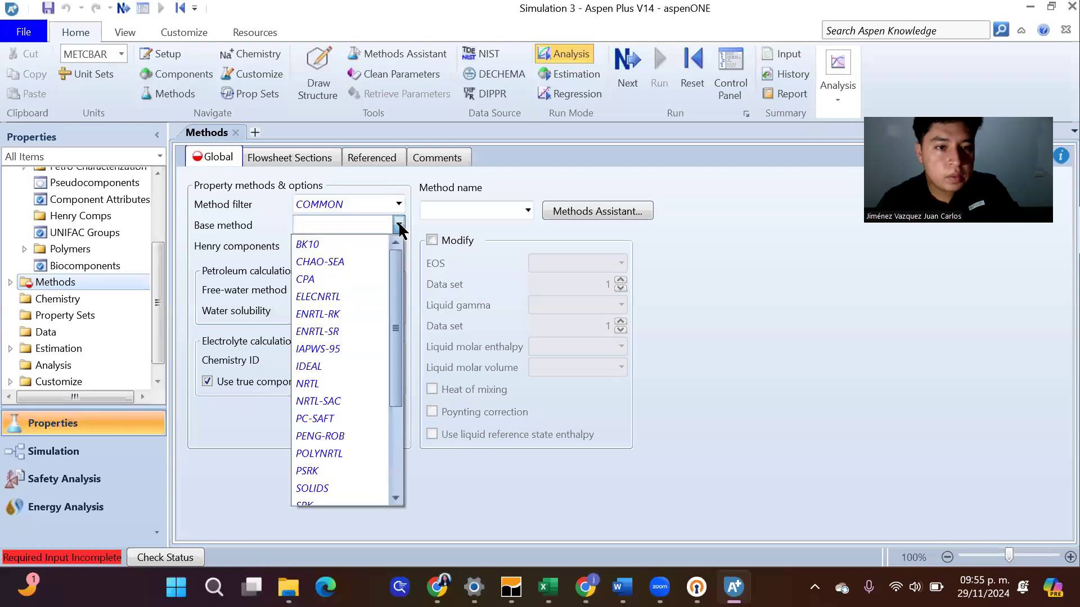
click(315, 386)
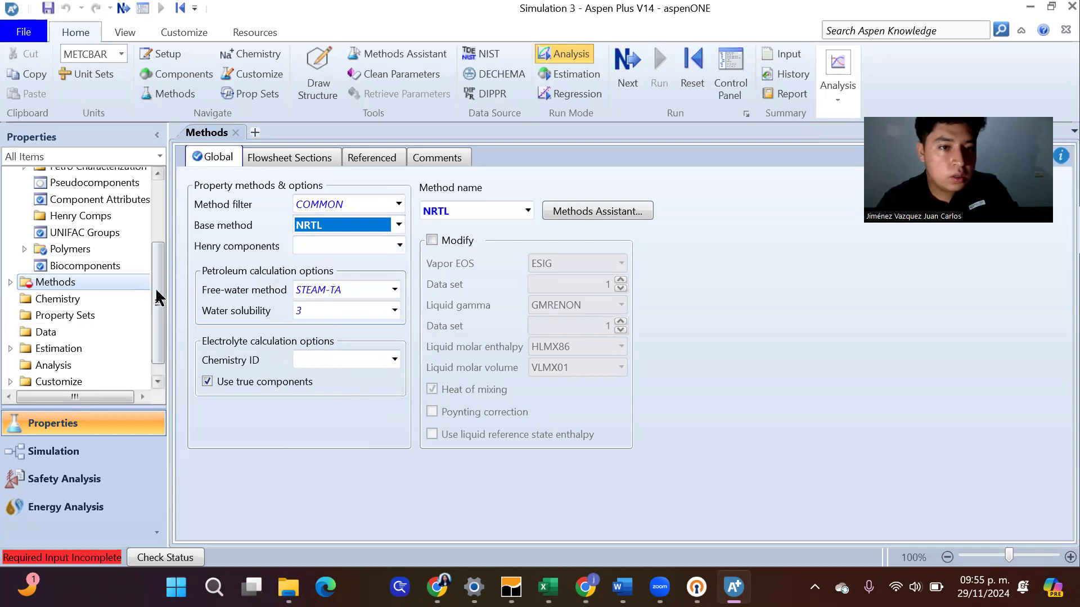
Open the binary interaction parameter sets under the property method parameters to complete the required properties input
click(10, 282)
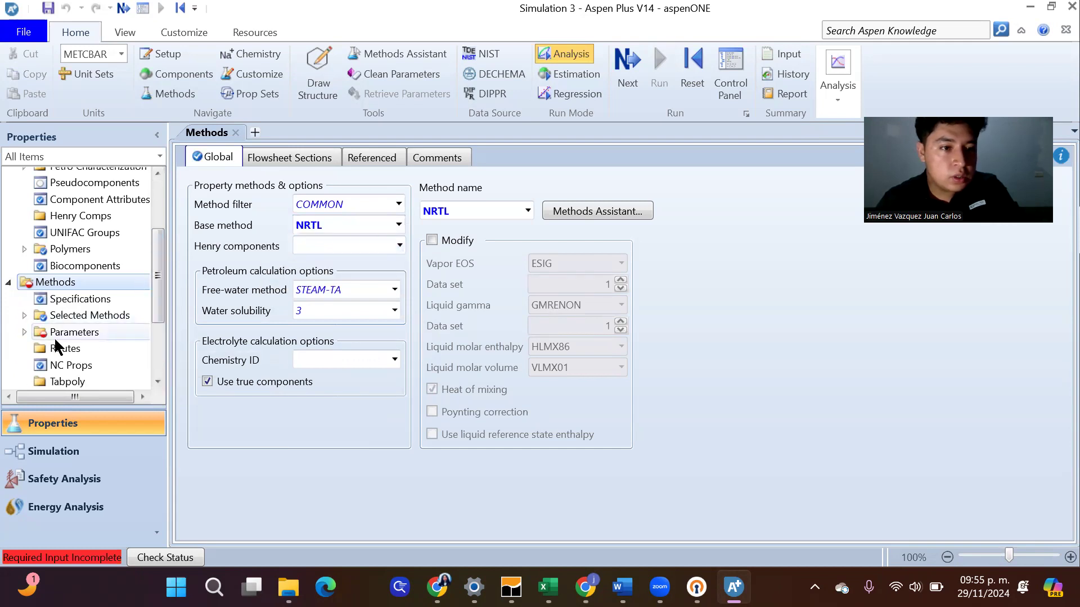
click(23, 333)
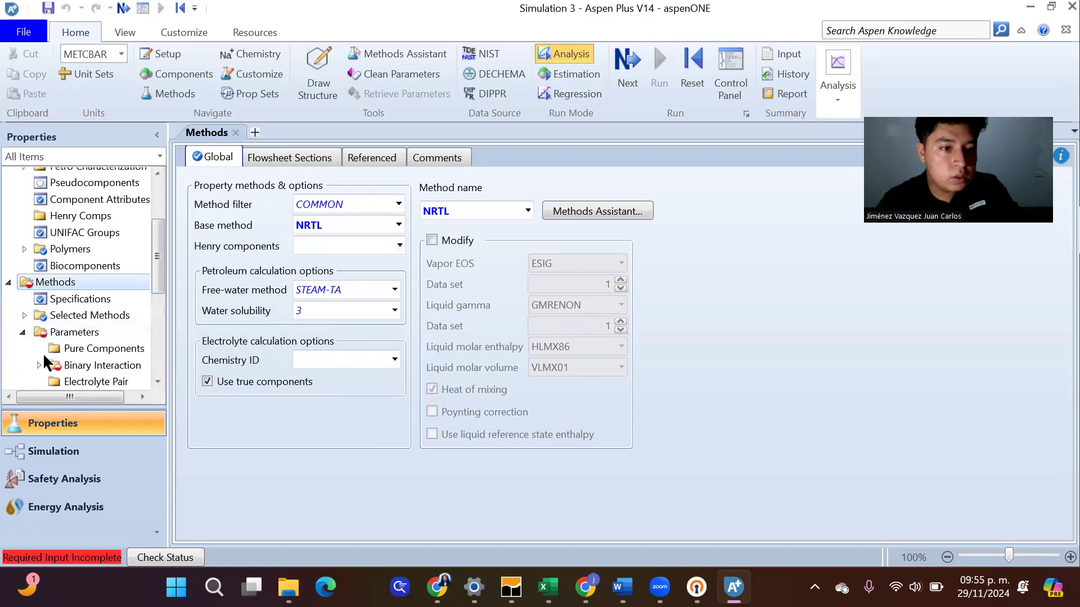
click(72, 364)
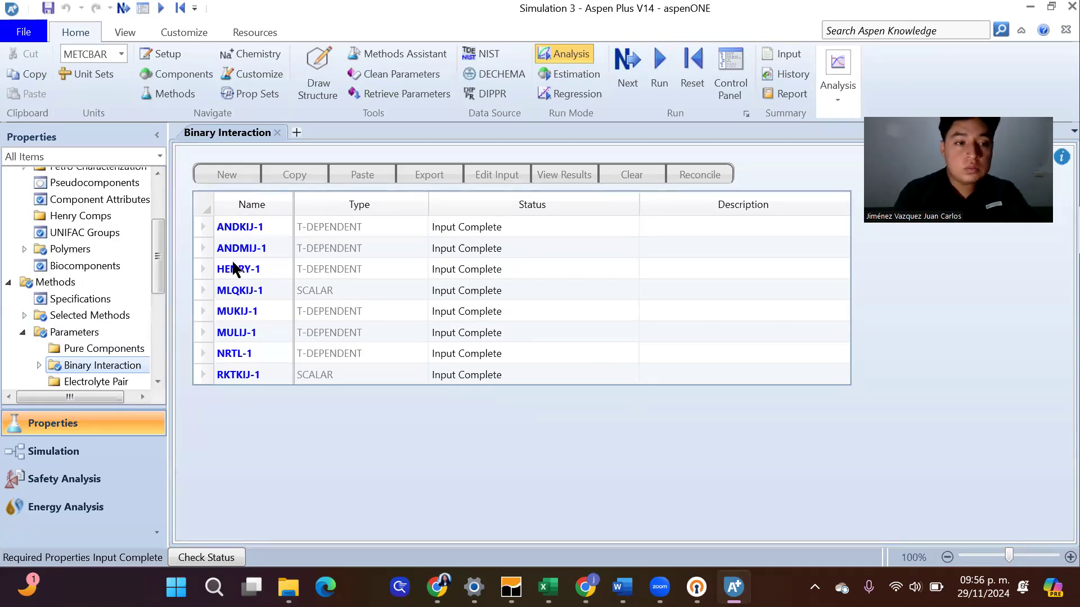
drag(162, 268, 166, 200)
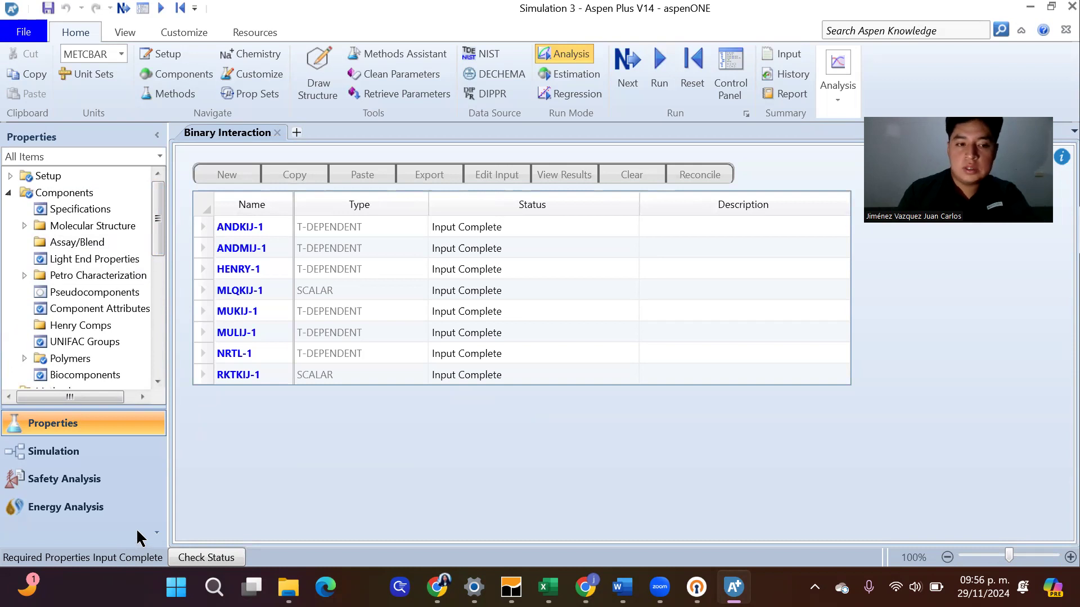
Switch to the simulation environment and place an RCSTR reactor on the main flowsheet
click(94, 452)
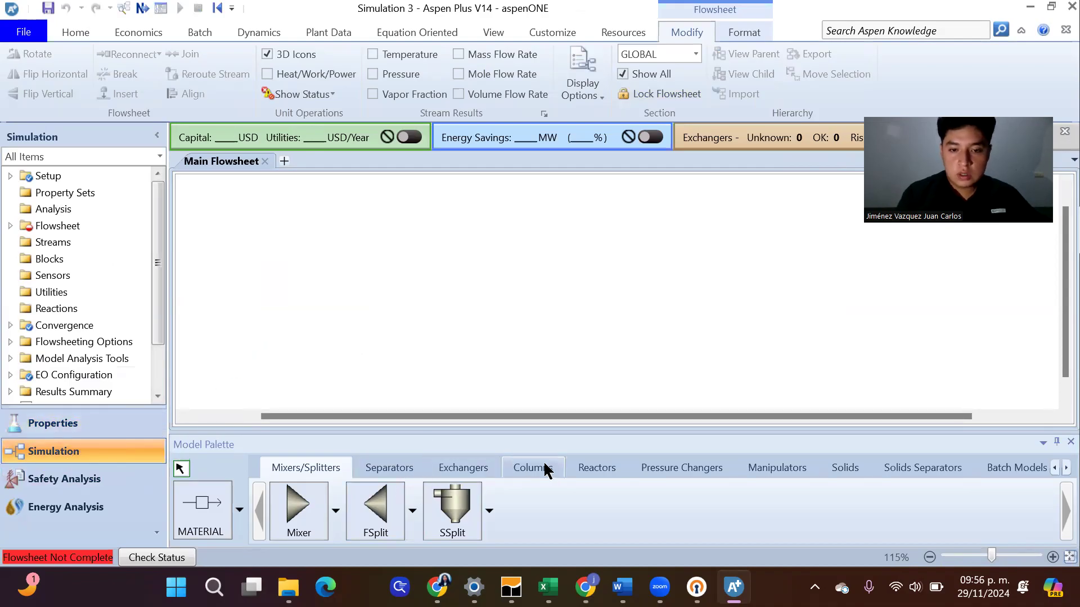
click(617, 468)
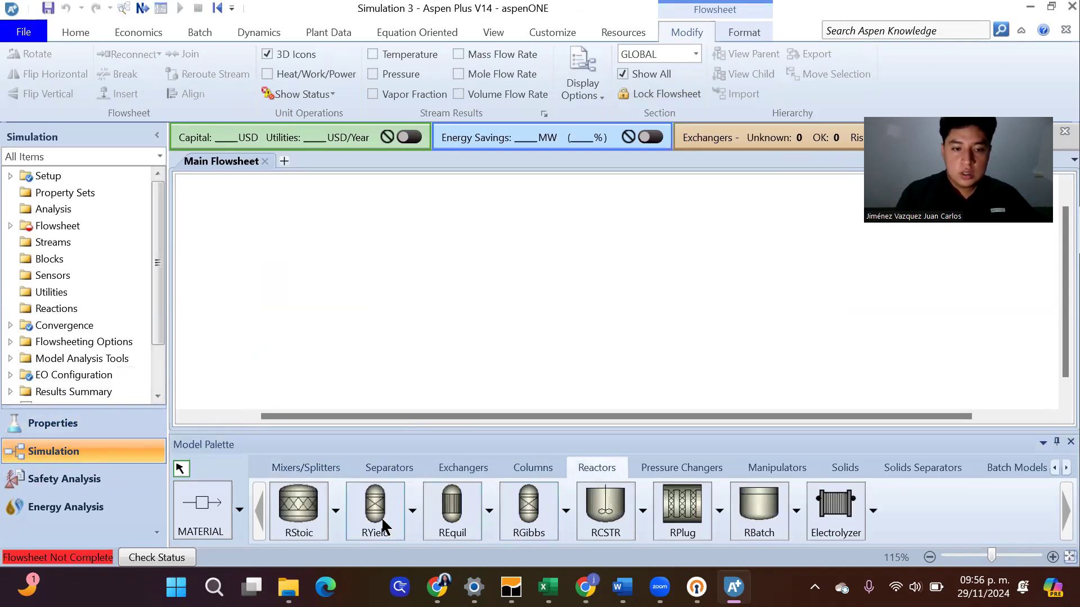
click(612, 512)
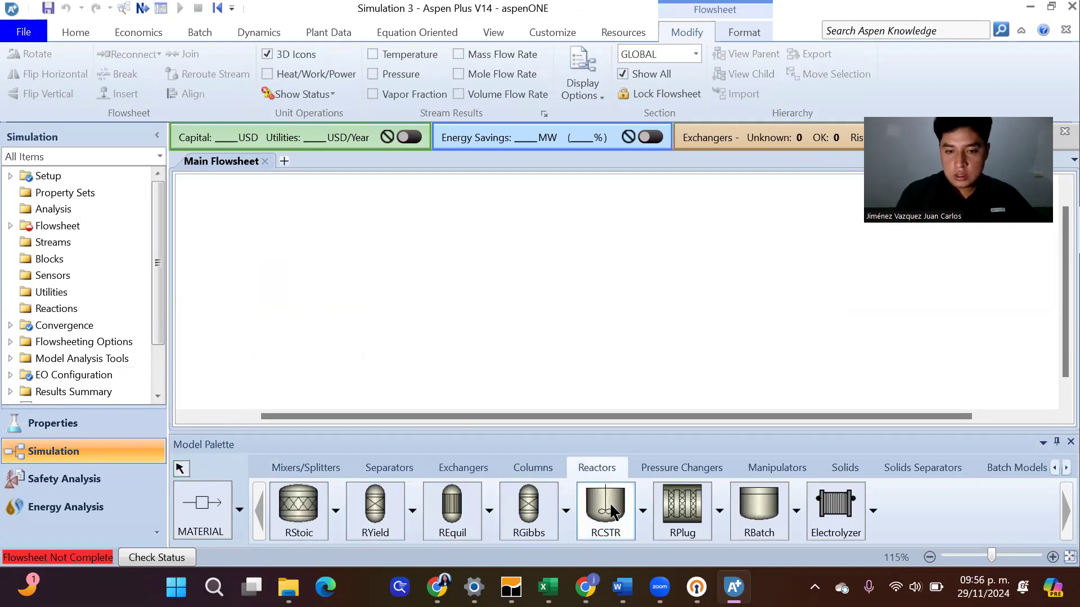
click(642, 512)
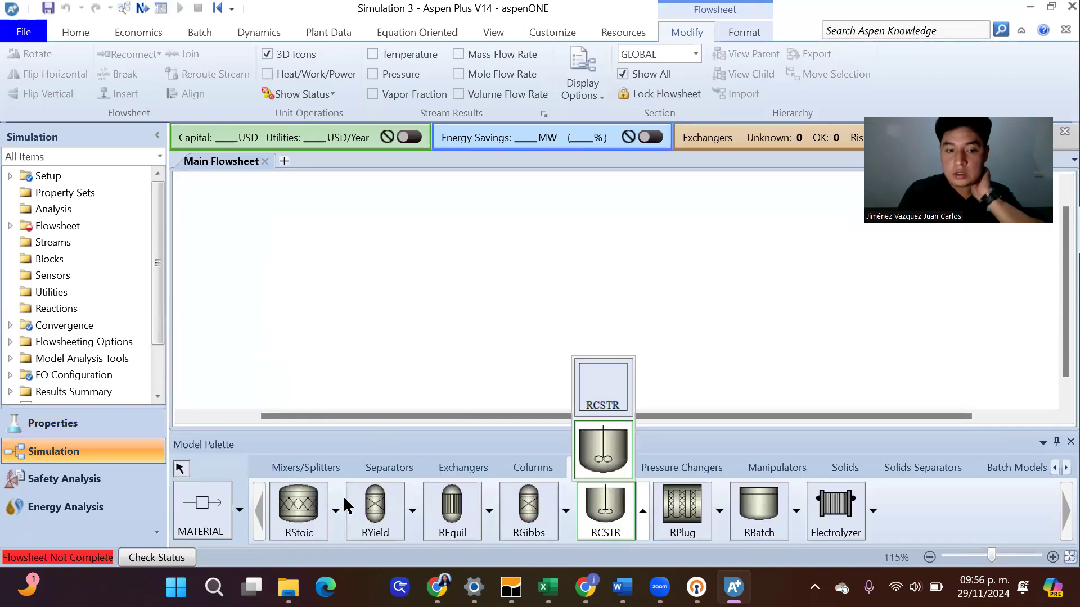
click(335, 511)
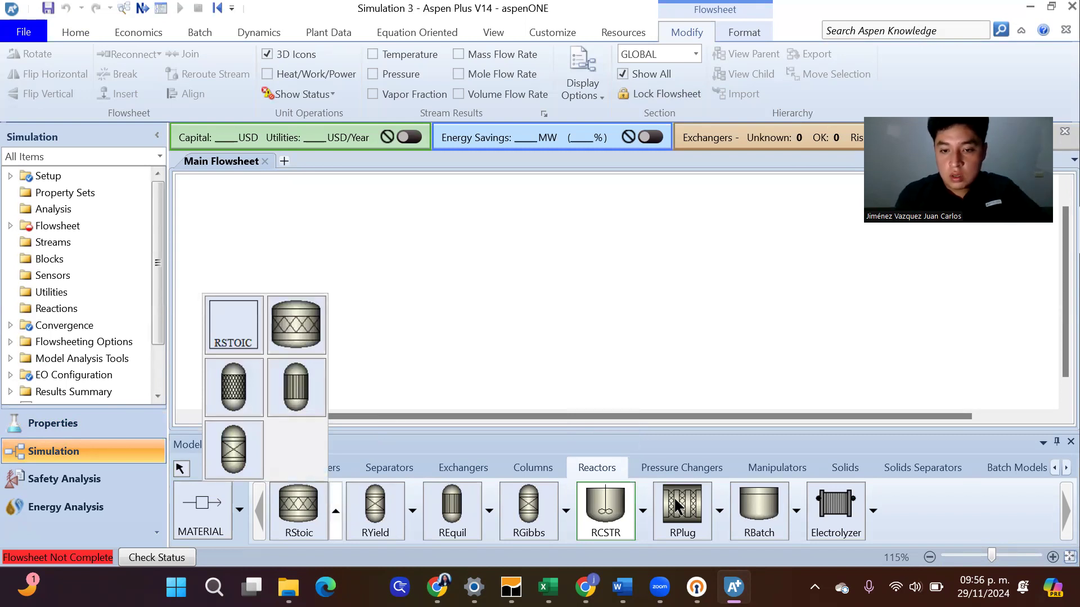
click(724, 505)
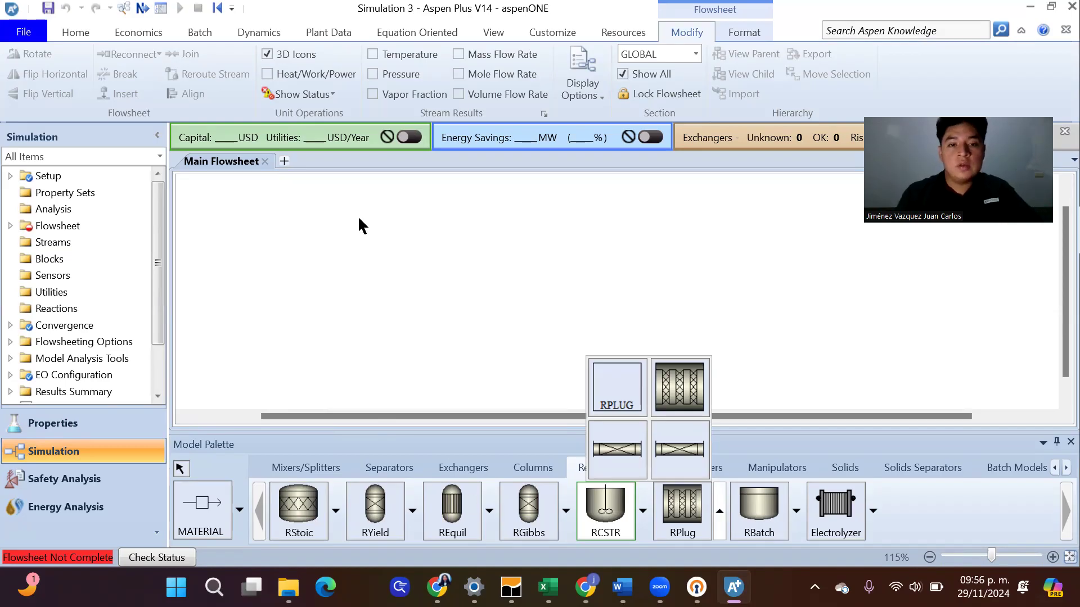
click(606, 512)
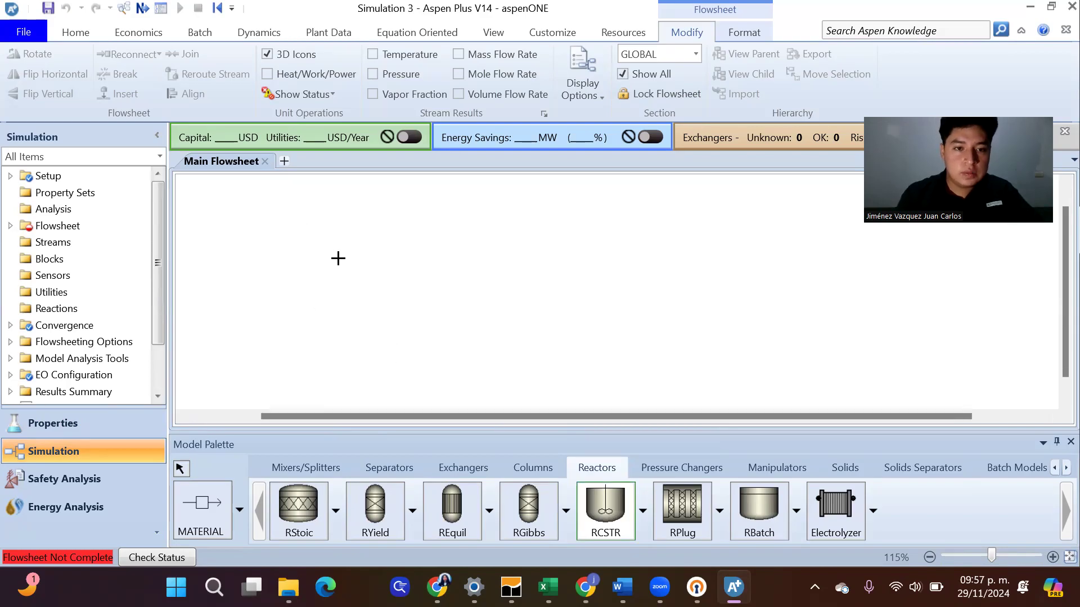
click(387, 279)
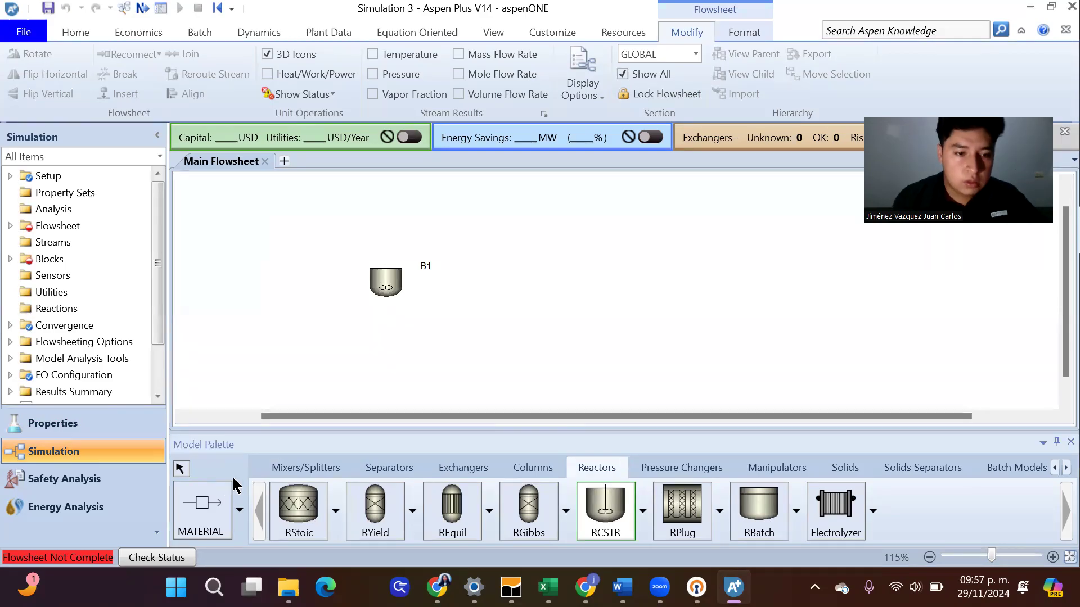
Connect one material feed stream and one material product stream to the RCSTR reactor
click(207, 502)
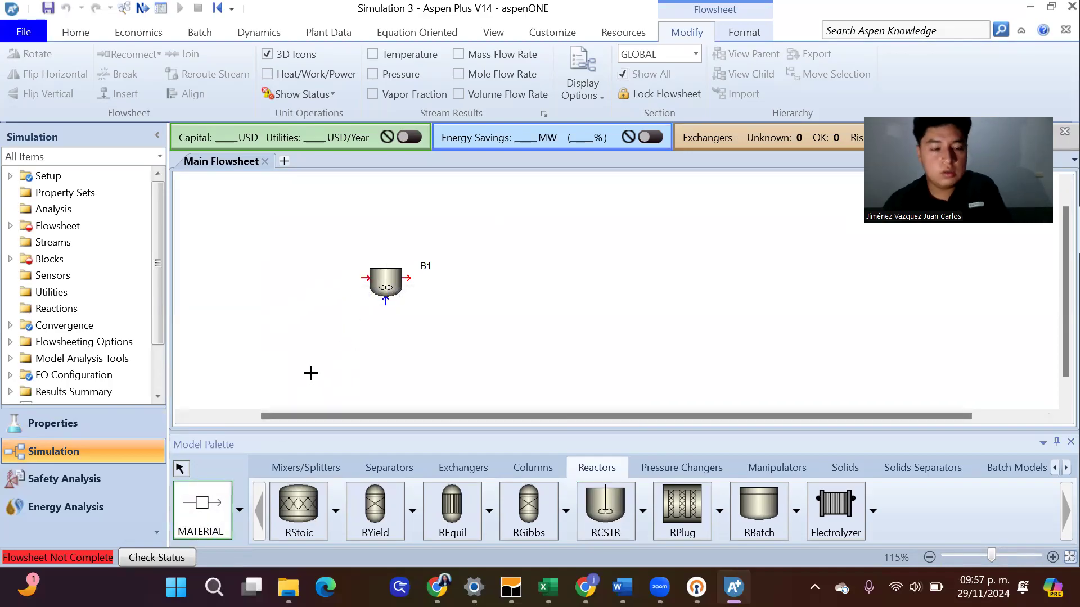
click(365, 279)
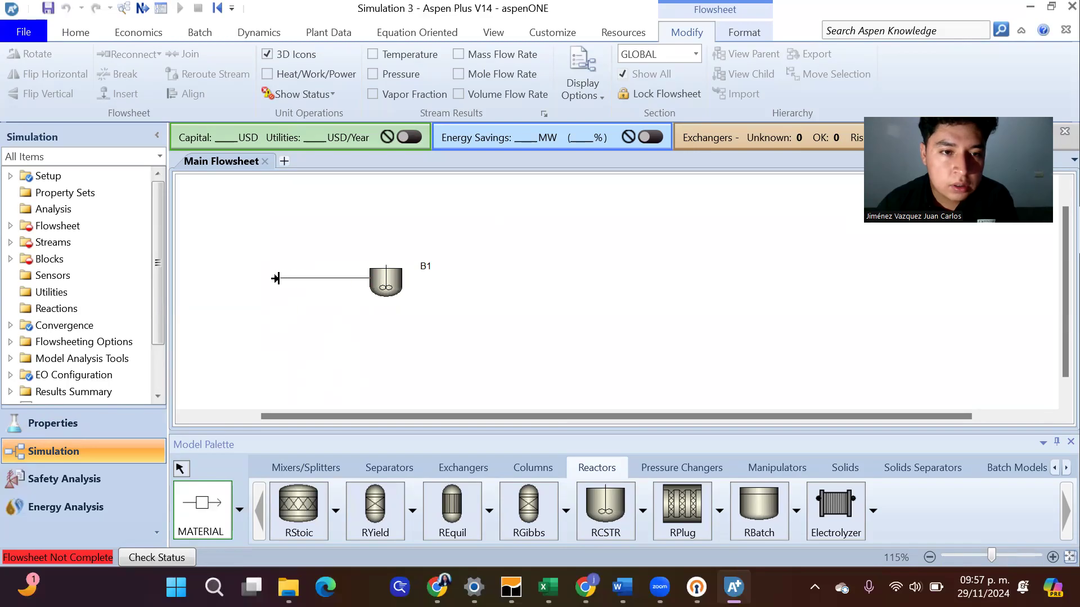
click(270, 278)
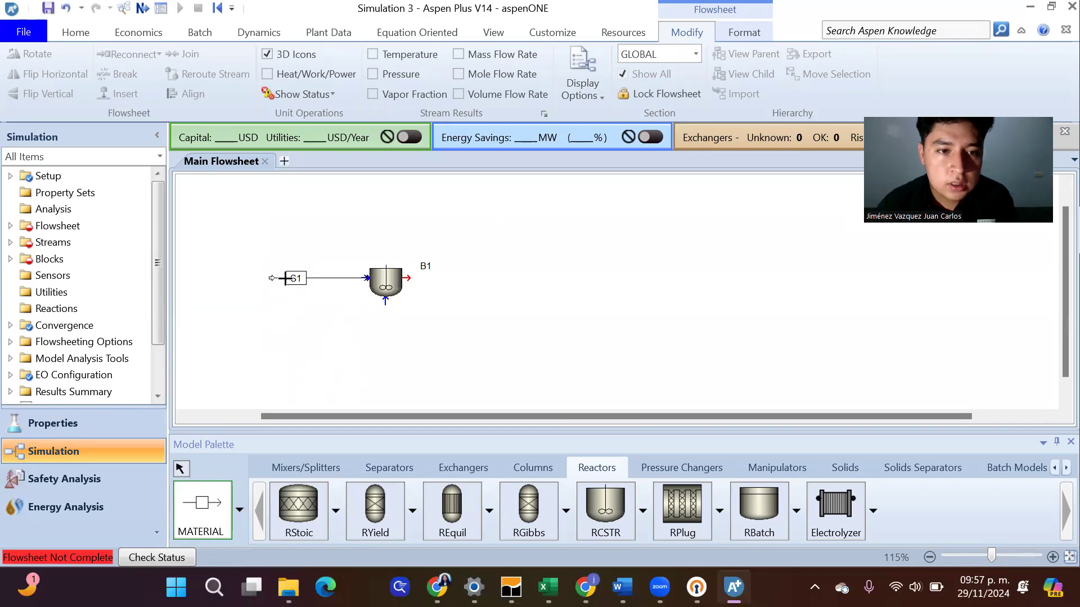
click(408, 278)
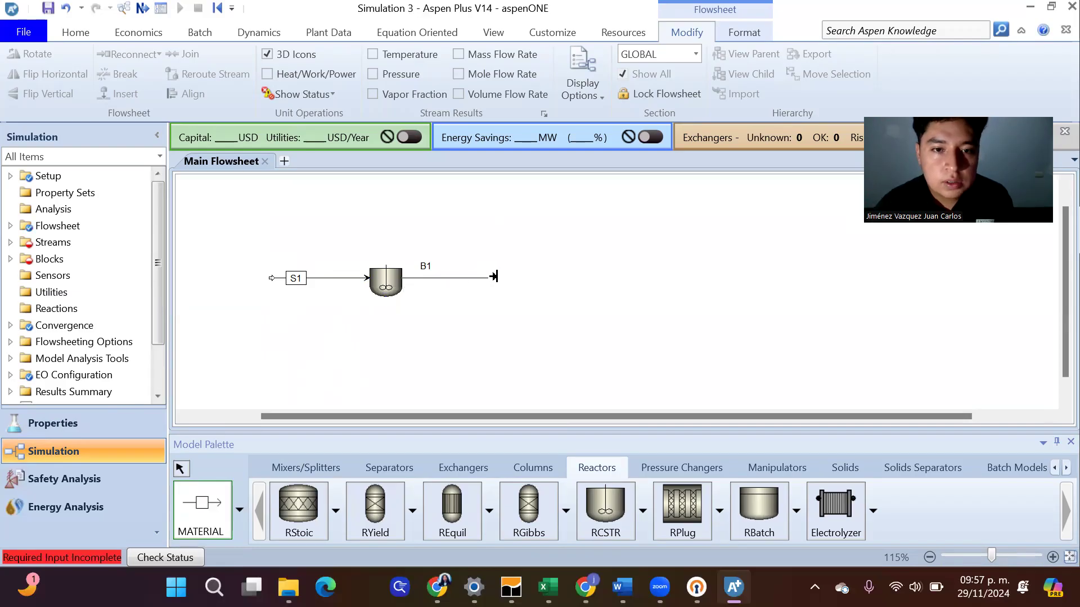
click(494, 276)
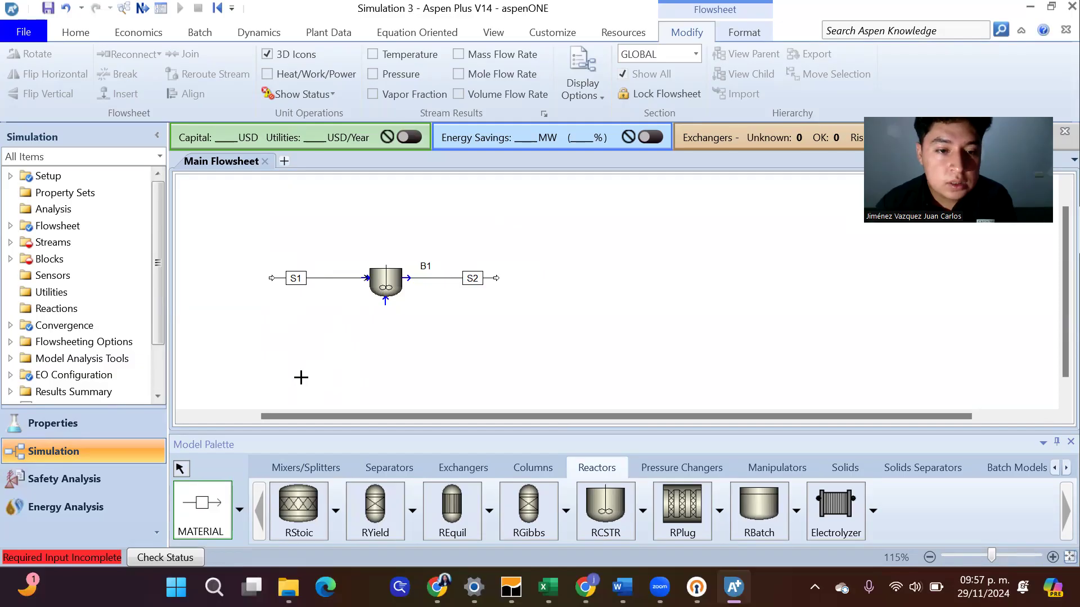
click(180, 469)
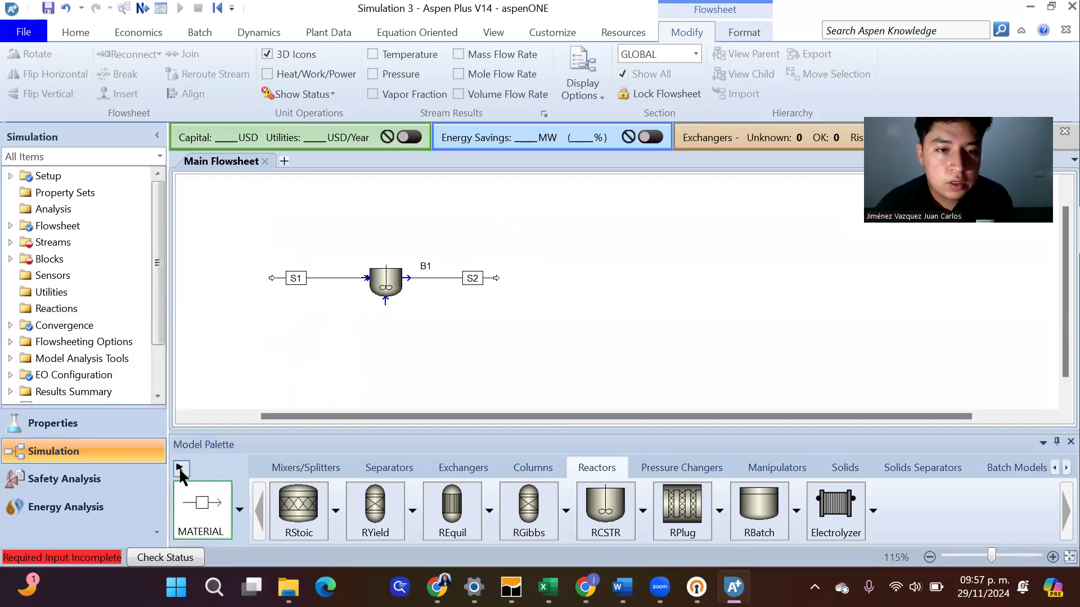
Cut the feed stream S1 from the reactor
click(320, 278)
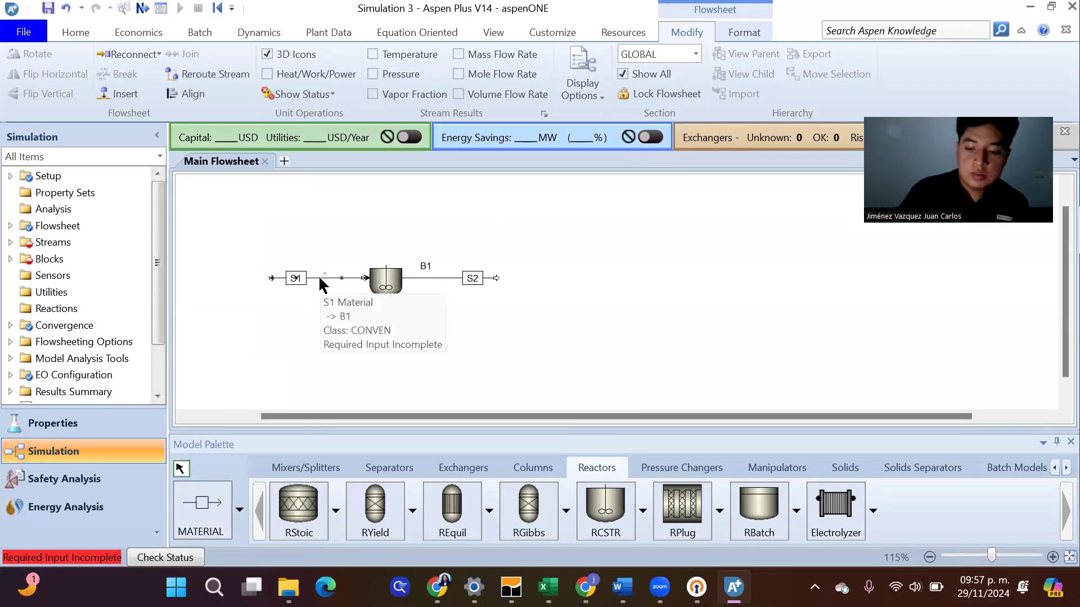
right_click(319, 280)
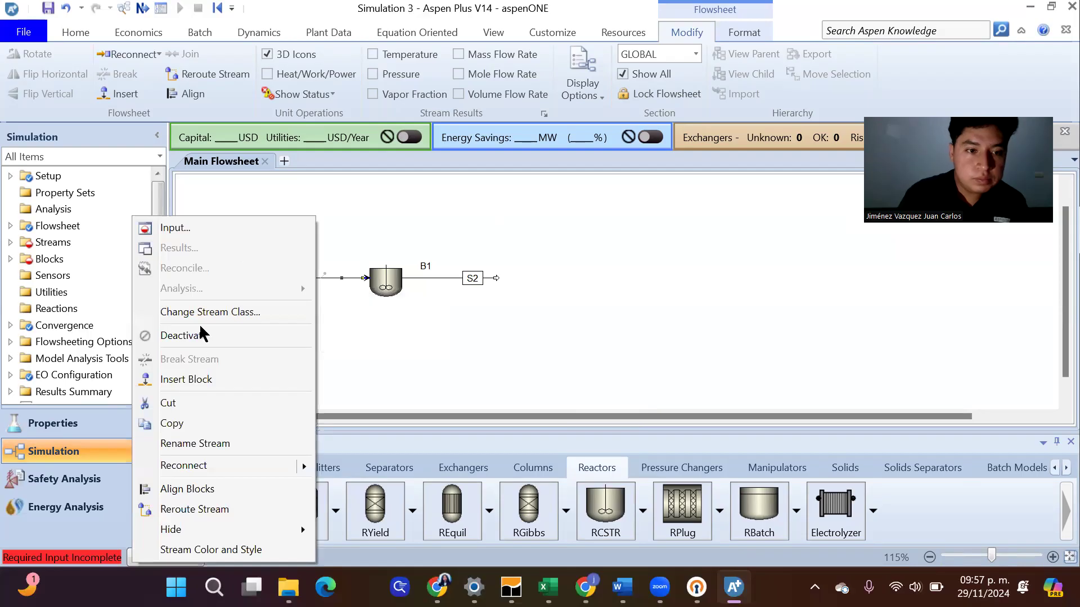
click(190, 410)
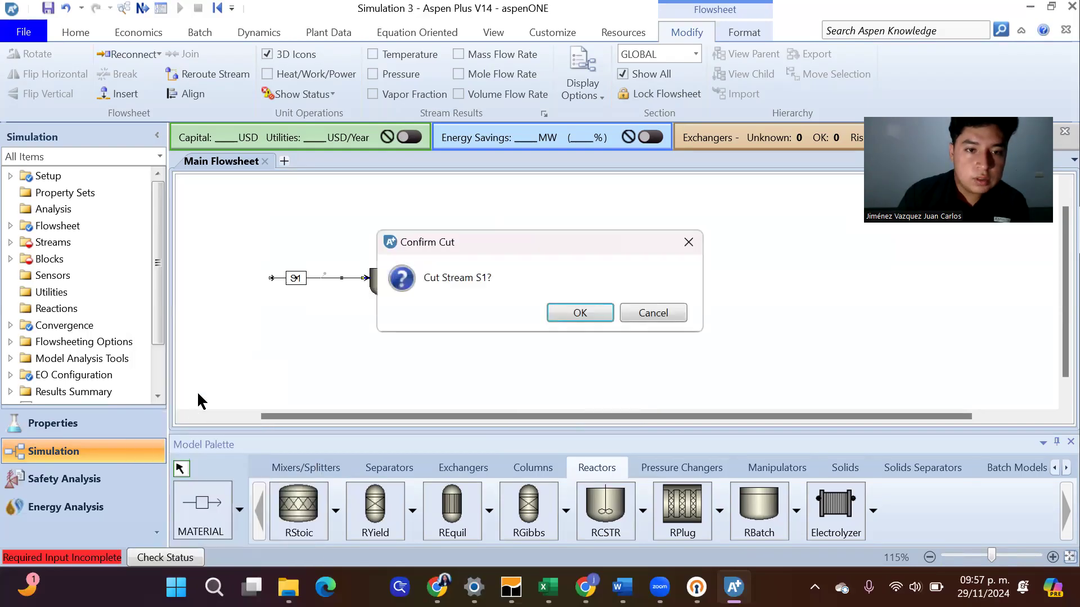
click(588, 310)
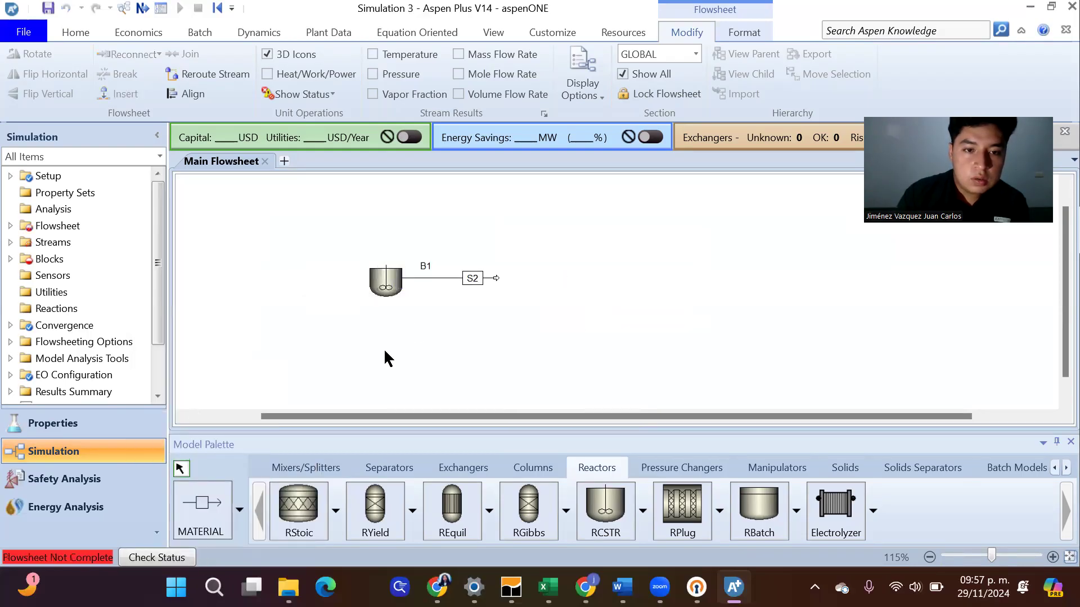
Place a Mixer block on the flowsheet upstream of the reactor
click(306, 469)
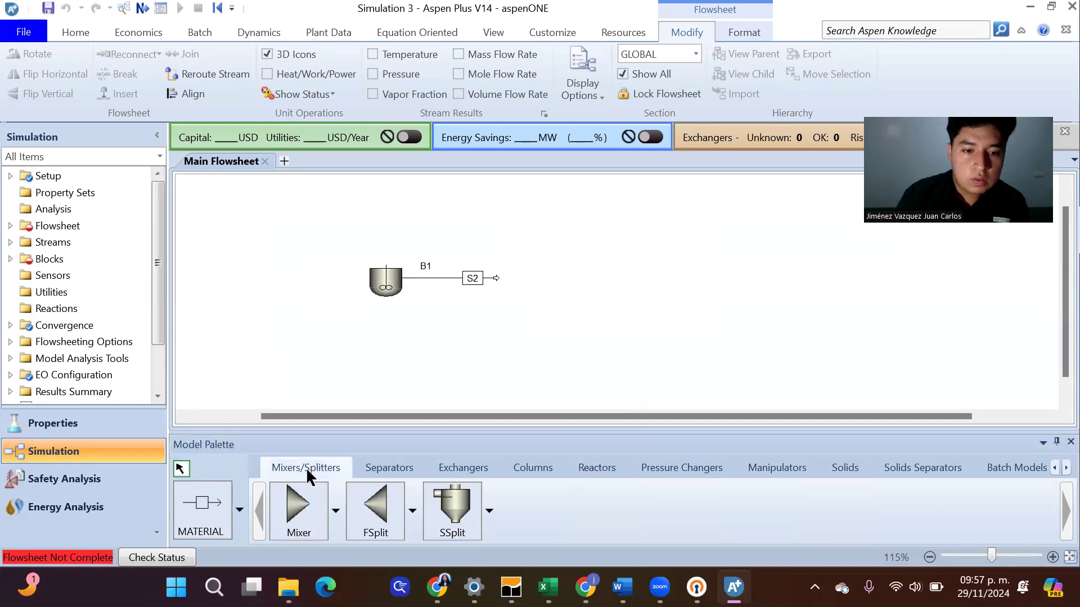
click(306, 514)
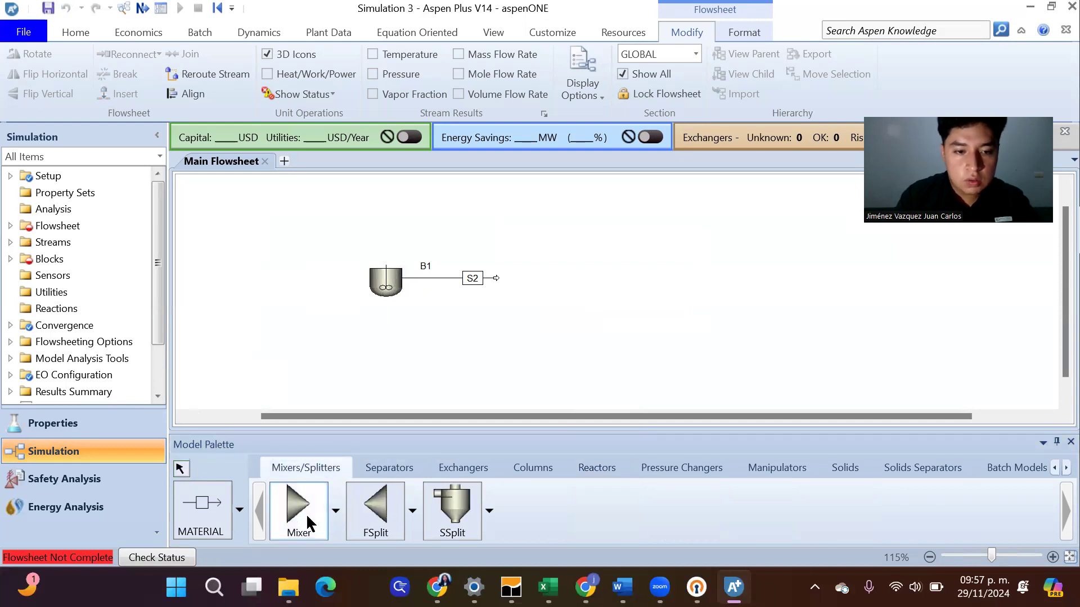
click(251, 283)
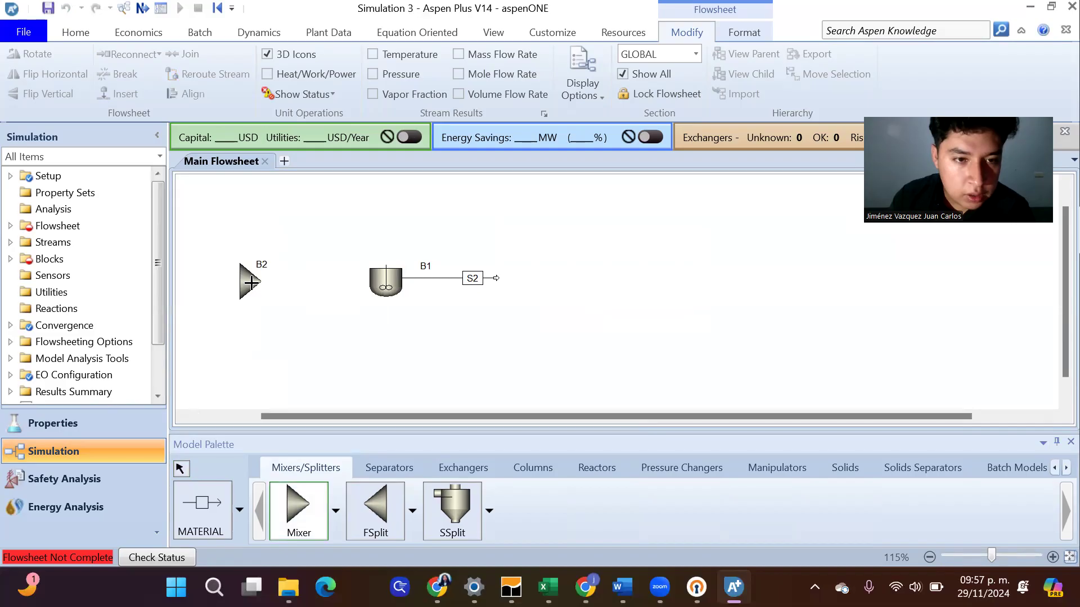
Connect two material feed streams to the mixer and route its product stream into the reactor's feed port
click(219, 507)
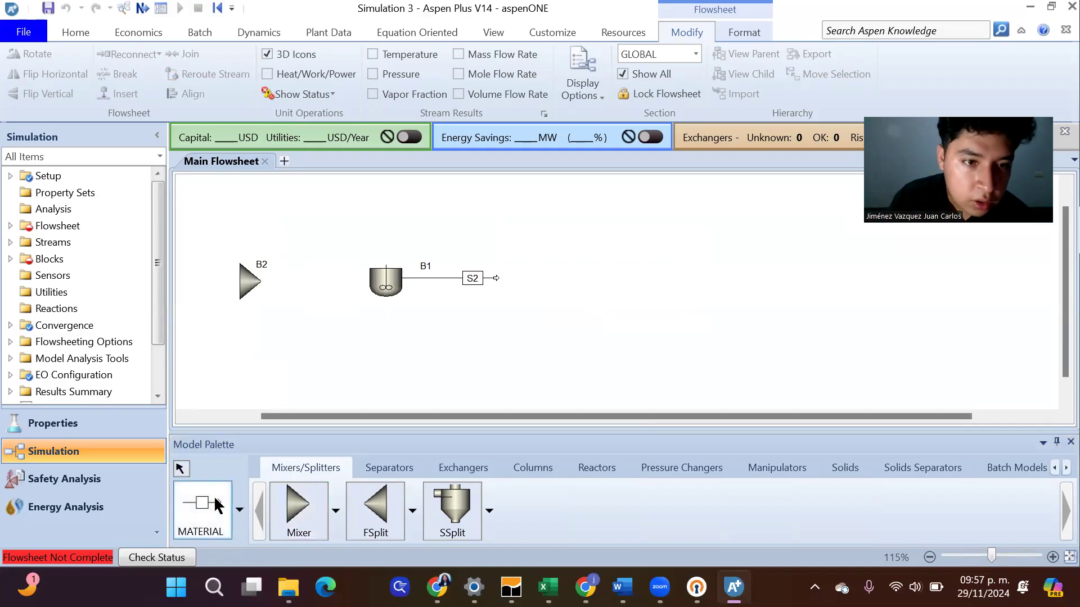
click(235, 281)
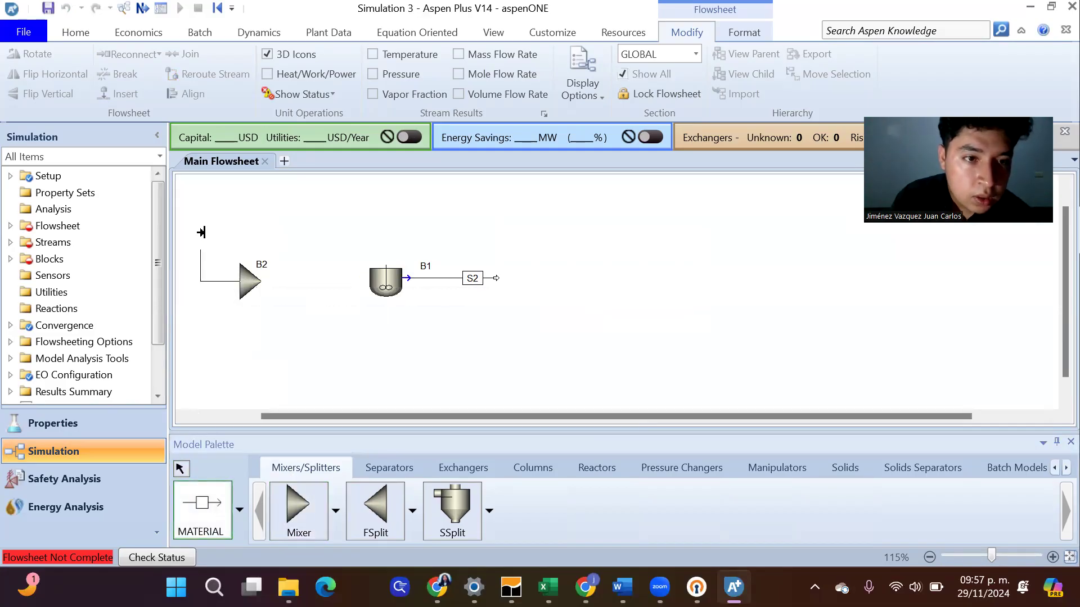
click(210, 210)
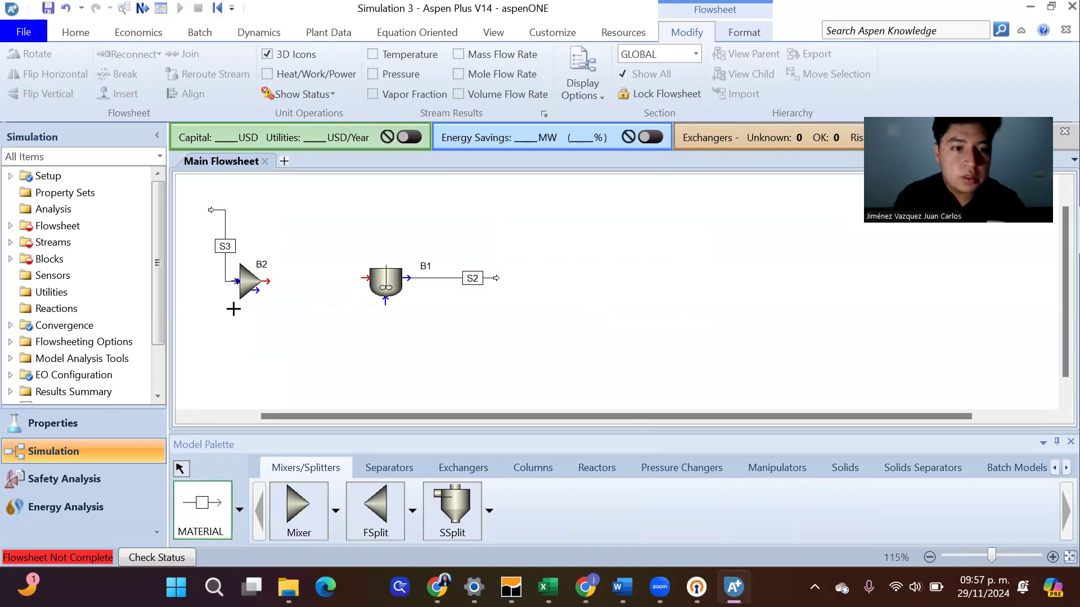
click(236, 280)
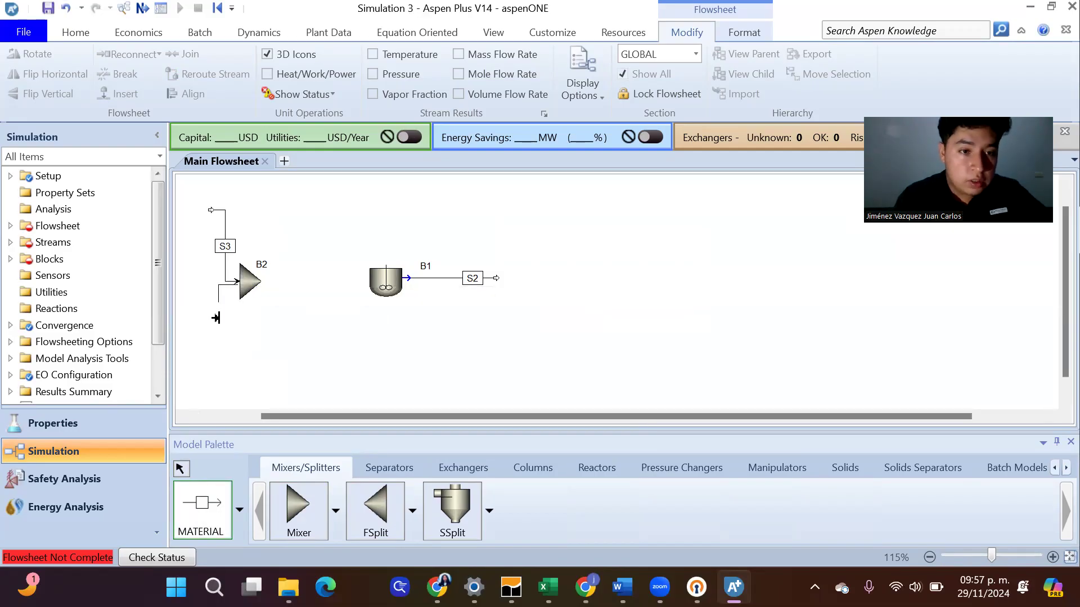
click(212, 361)
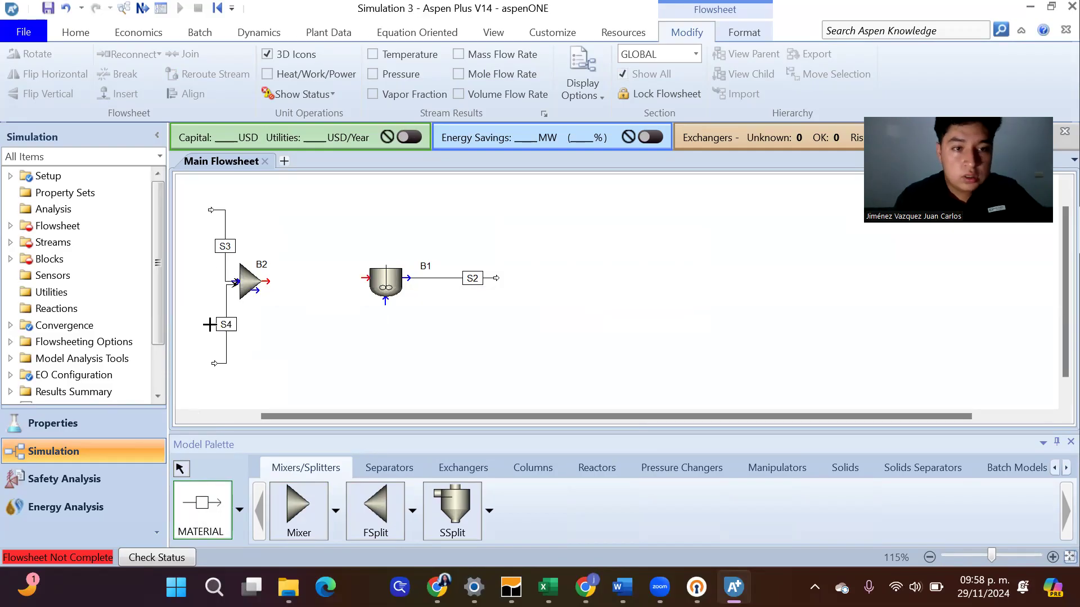
click(266, 281)
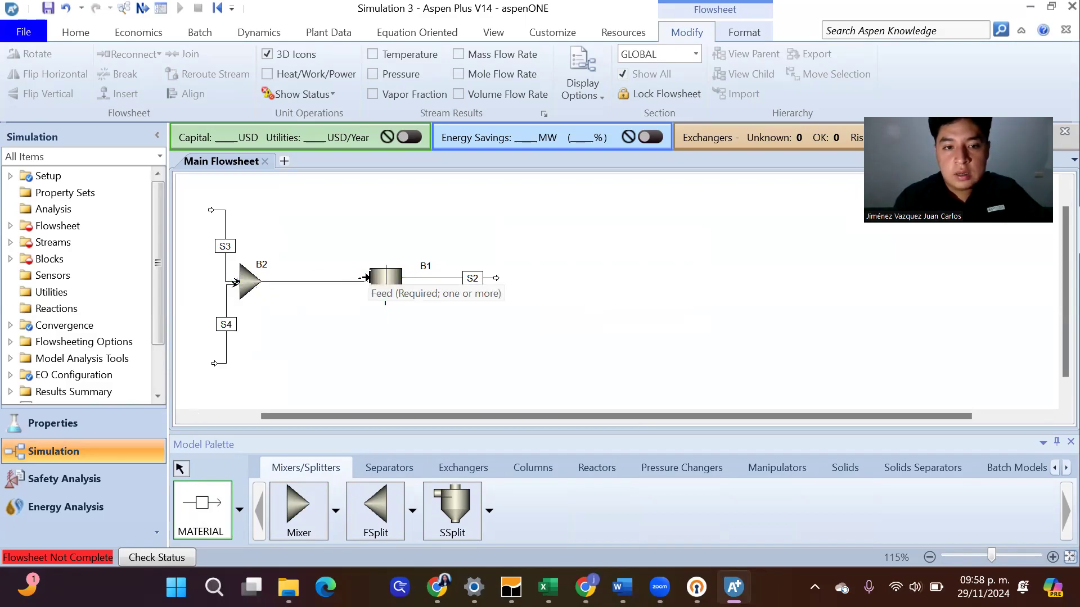
click(368, 277)
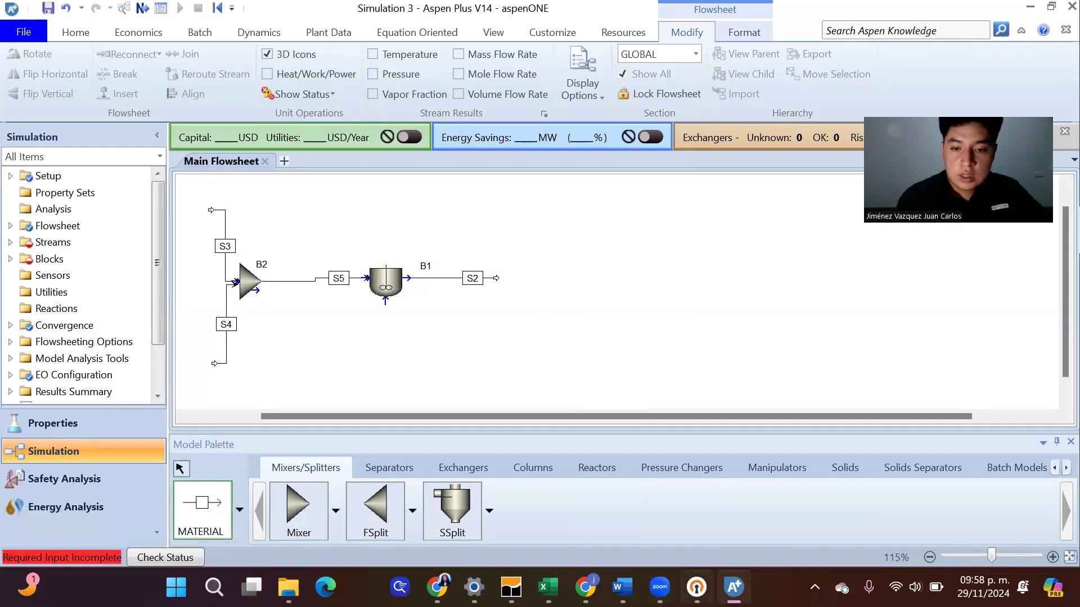
Check the reactor feeds in the article's Figure 4 conventional process diagram in Chrome, returning to Aspen Plus when done
mouse_move(585, 587)
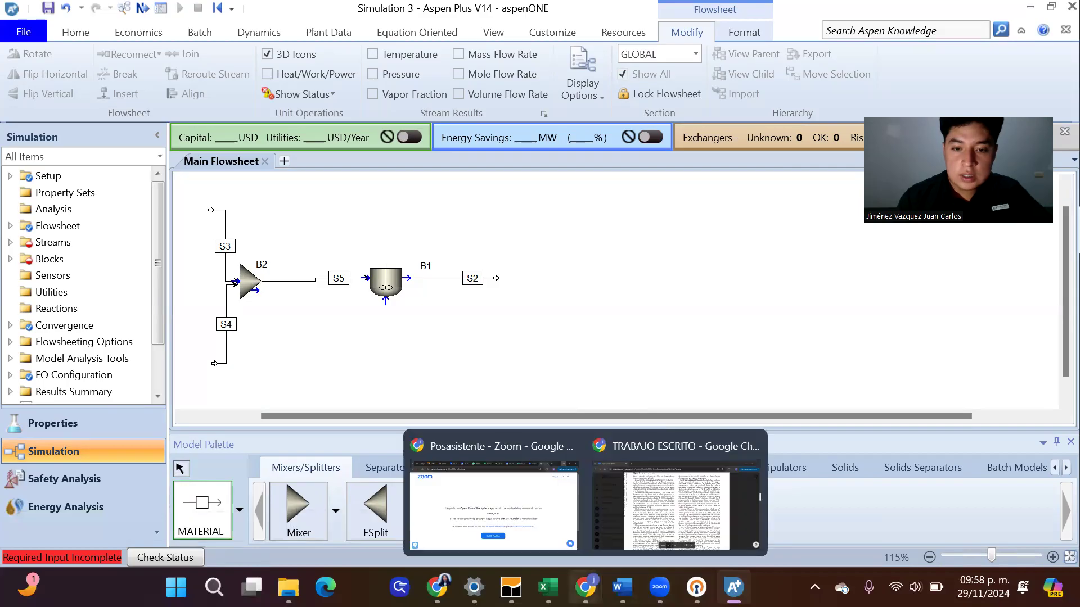
click(638, 507)
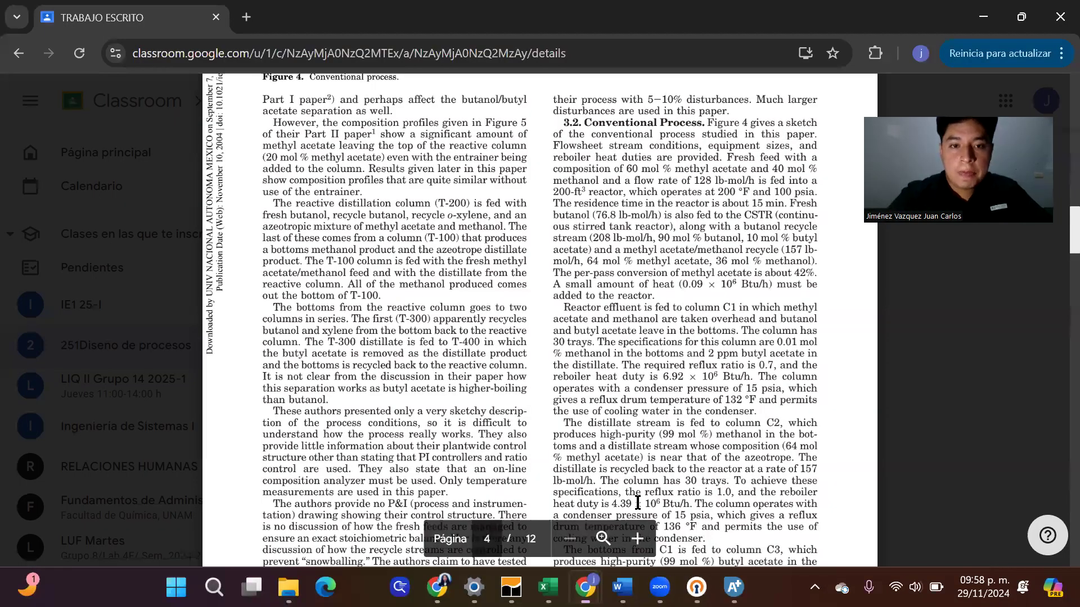
scroll(638, 502, up, 6)
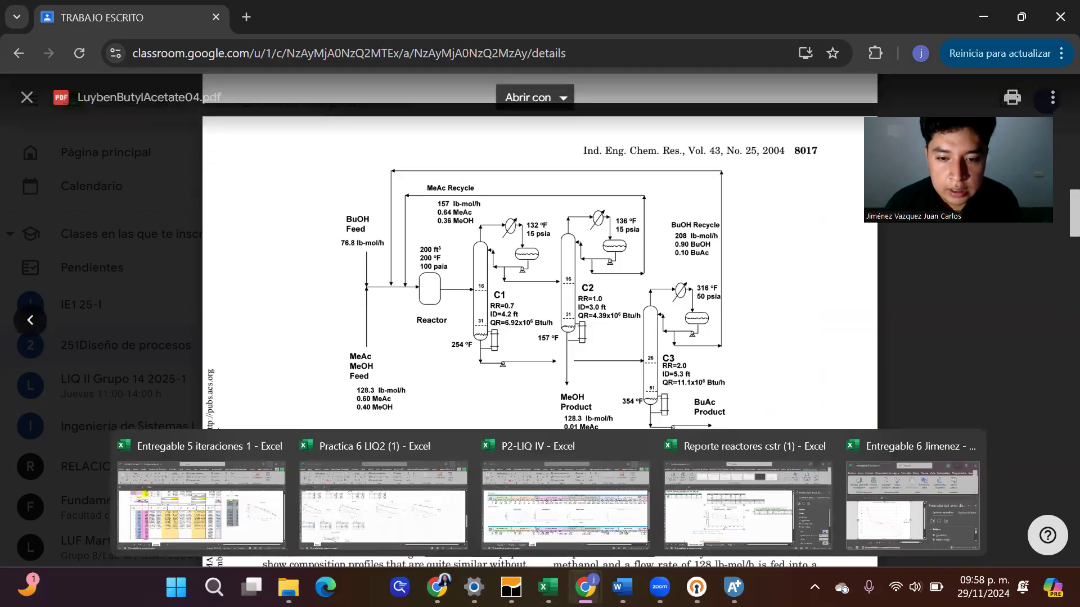
mouse_move(733, 587)
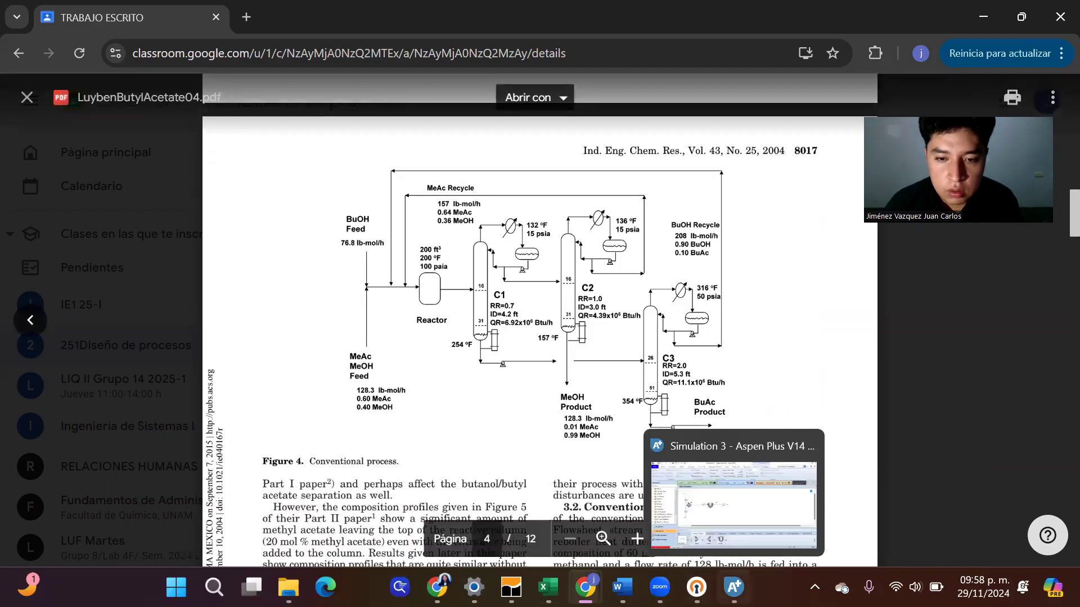
click(735, 516)
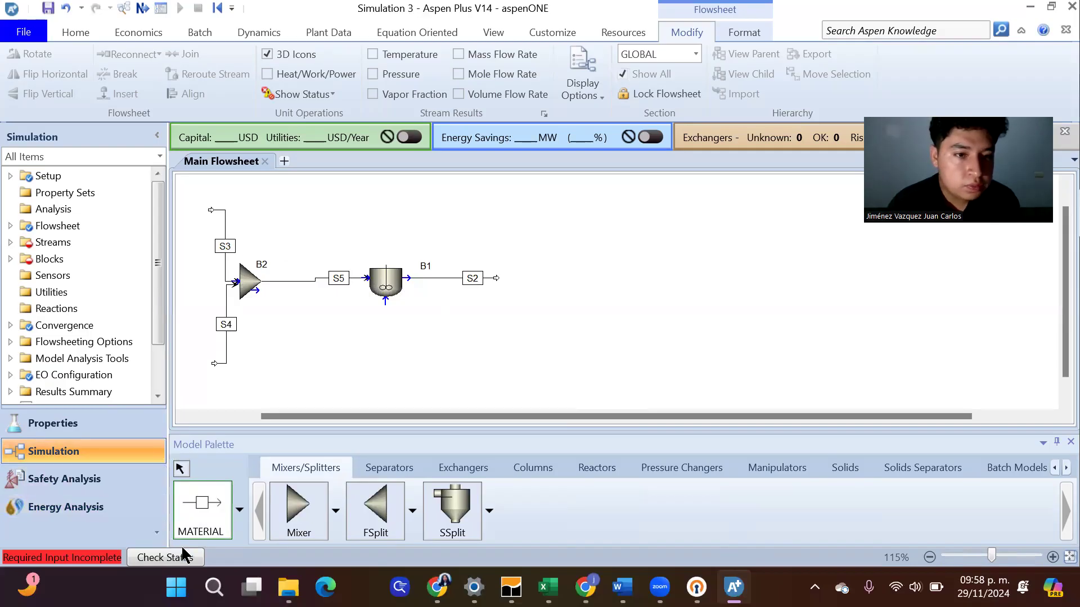
Open the input specifications of the upper mixer feed S3 and switch the unit set to ENG
click(181, 470)
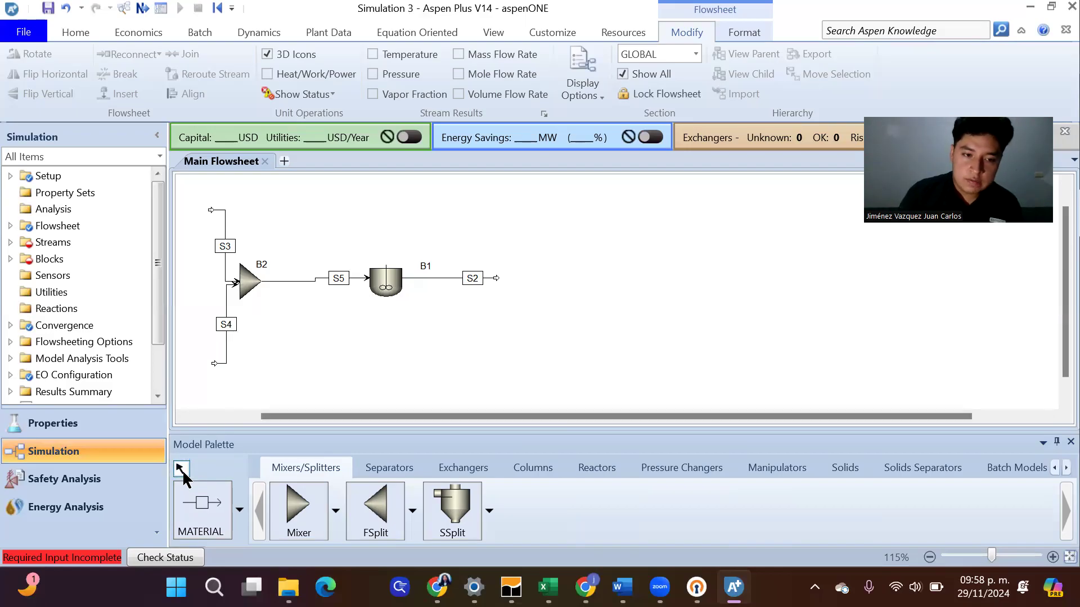
click(224, 228)
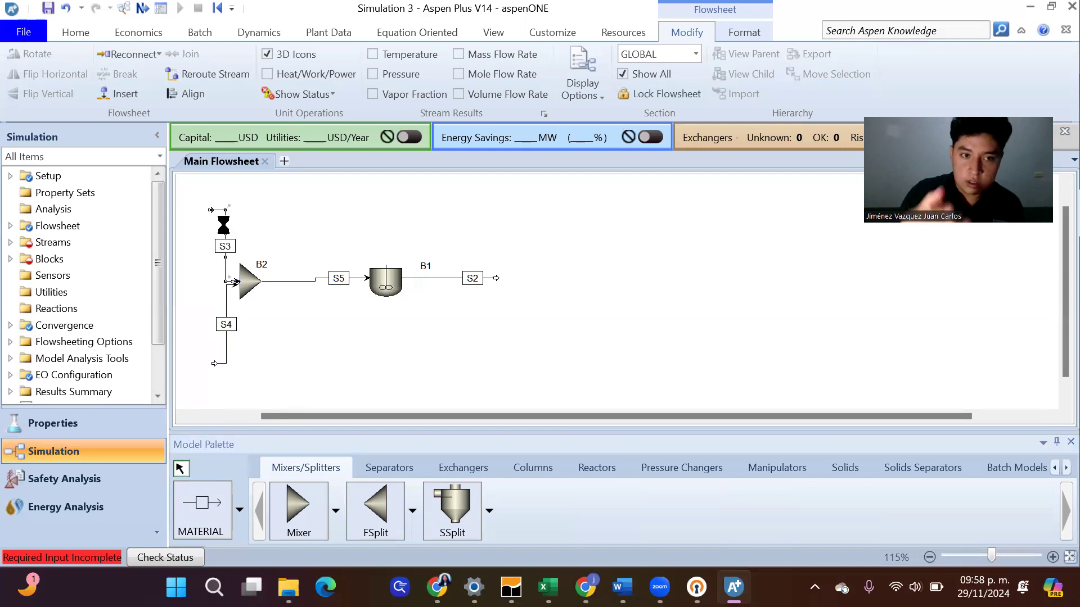
double_click(224, 226)
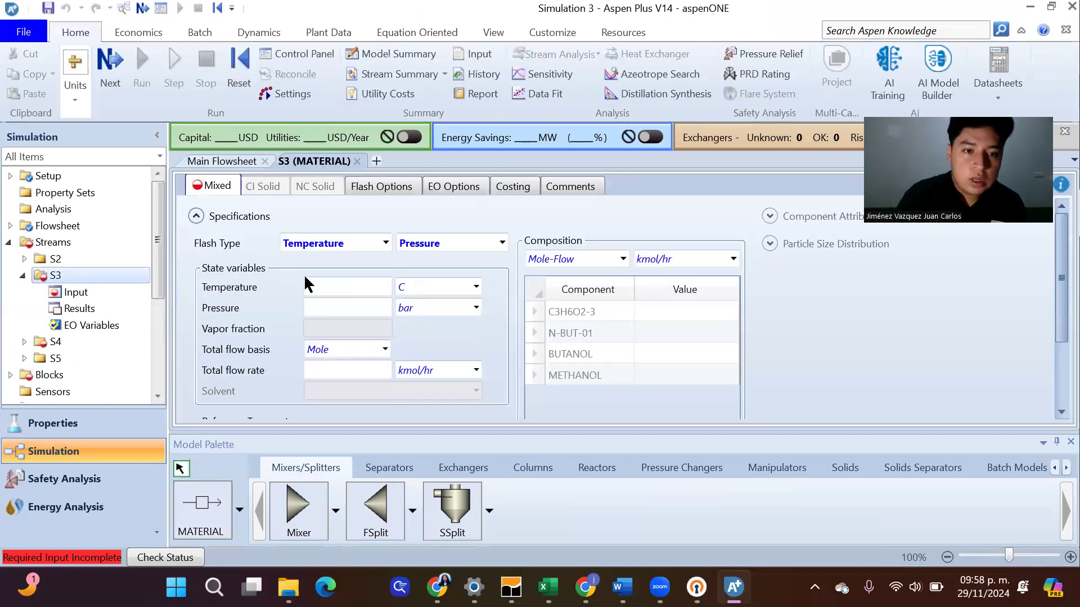
click(334, 287)
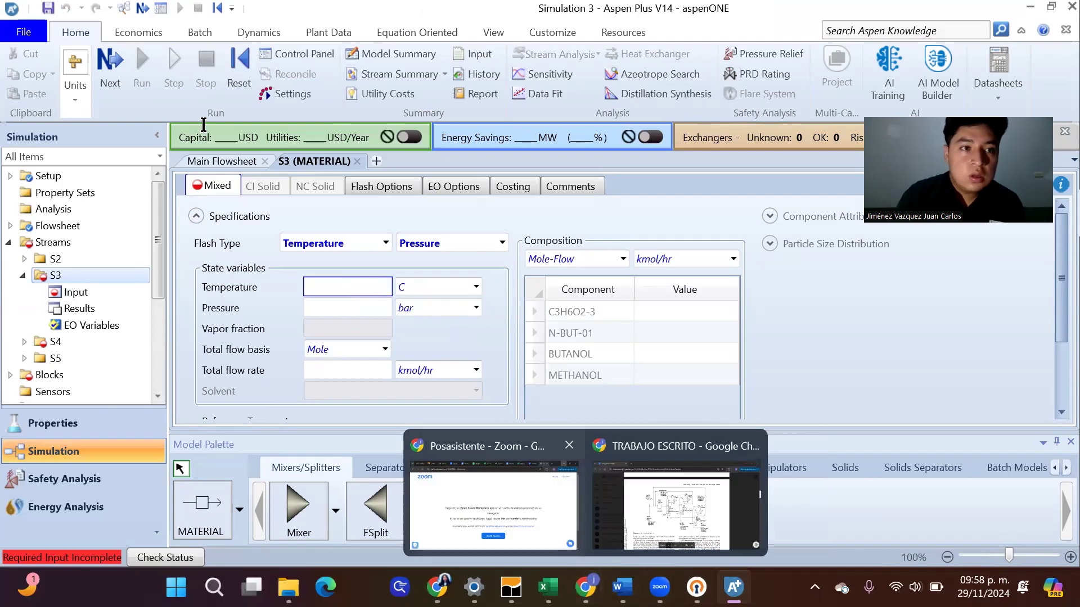
click(76, 89)
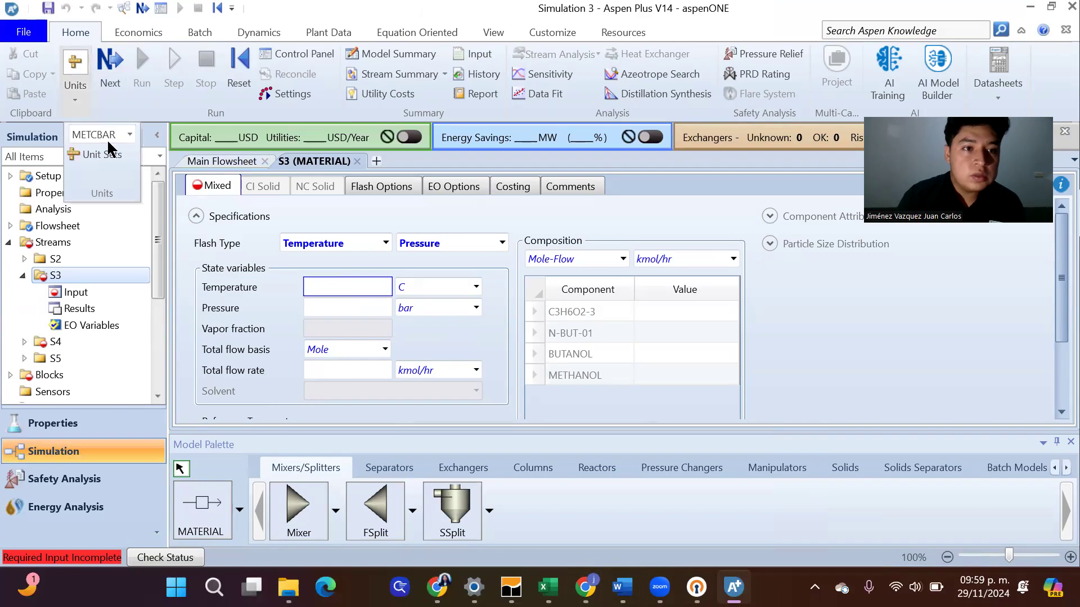
click(129, 135)
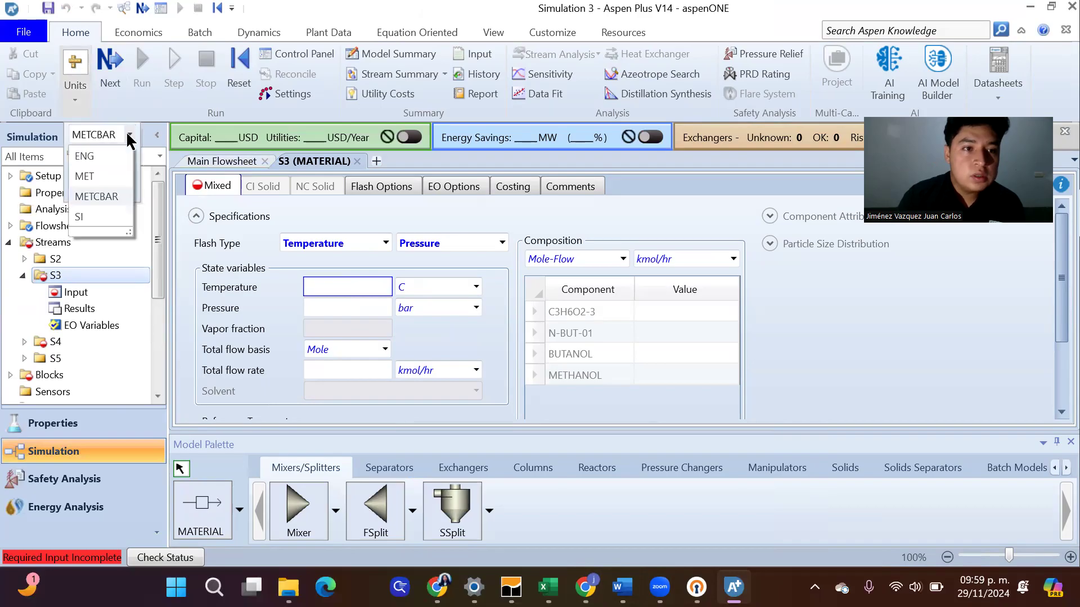
click(108, 157)
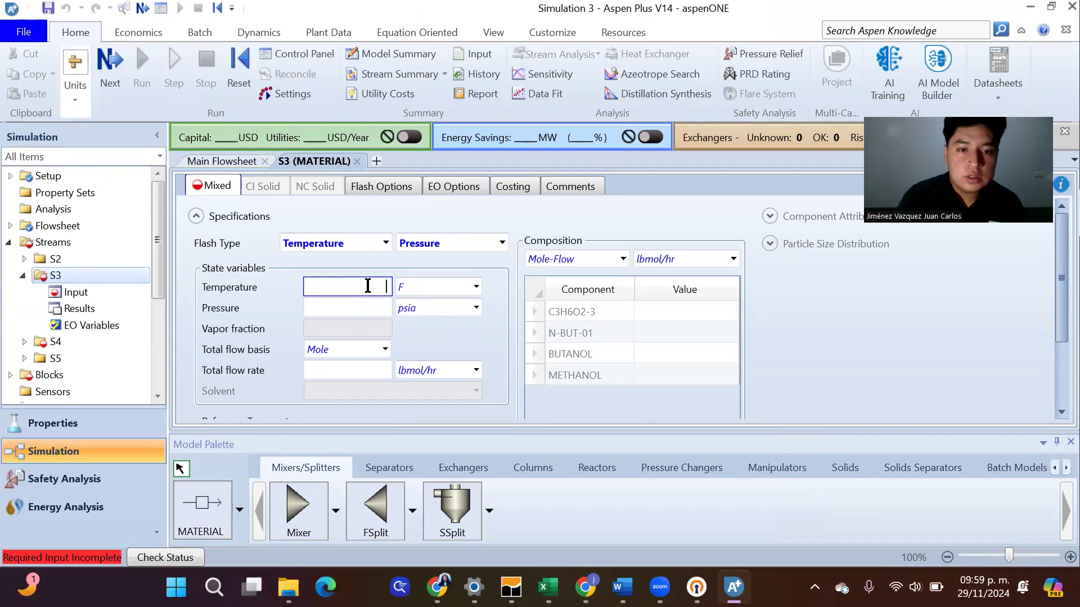
Look up the reactor conditions in the article's Figure 4 in Chrome, and set stream S3 in Aspen Plus to 200 F and 100 psia
mouse_move(585, 588)
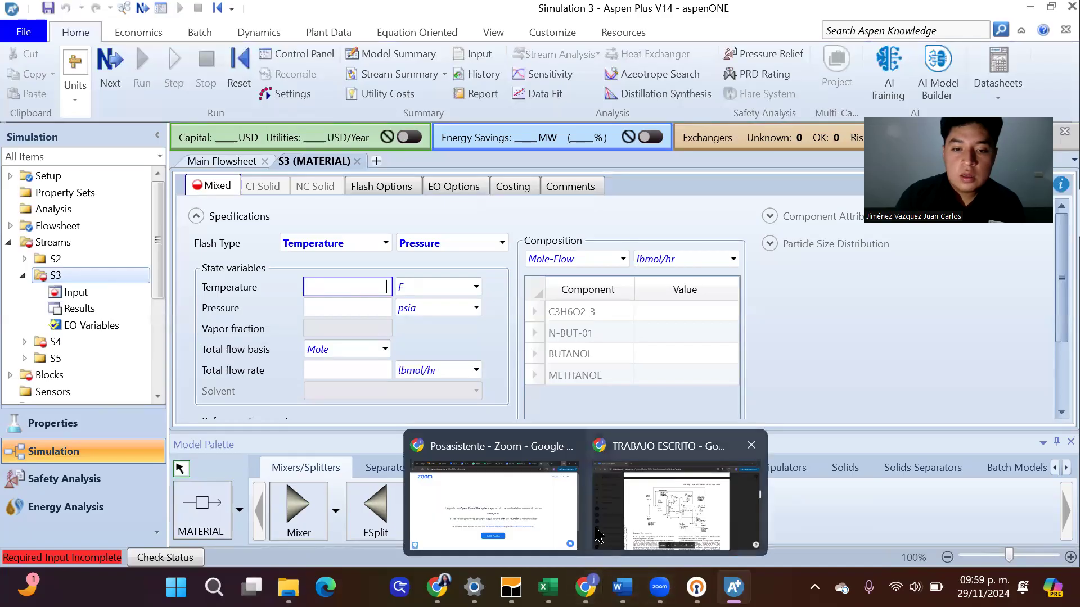
click(680, 508)
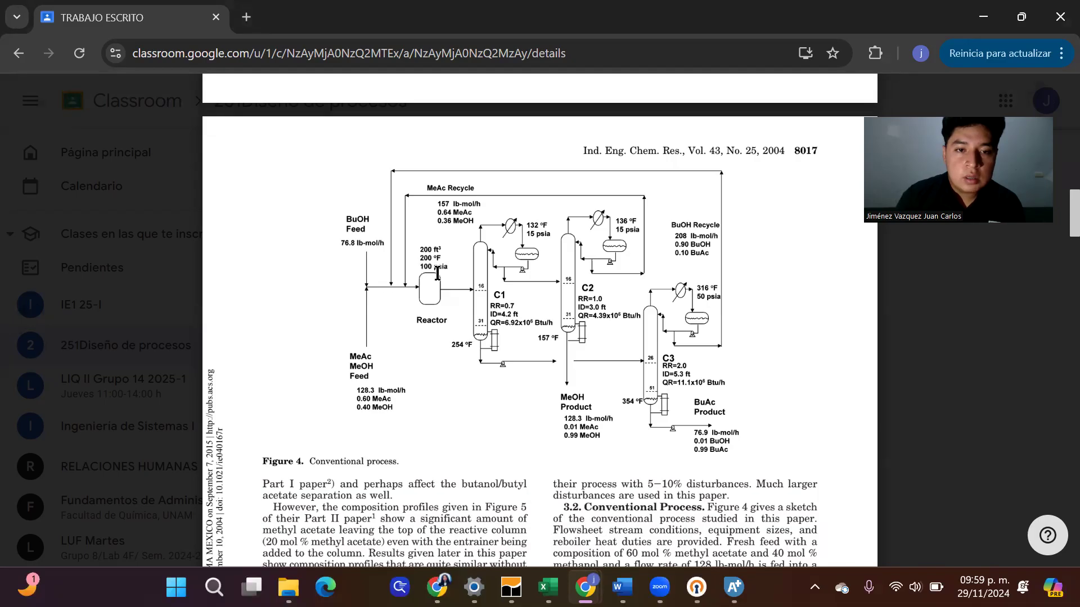
mouse_move(734, 587)
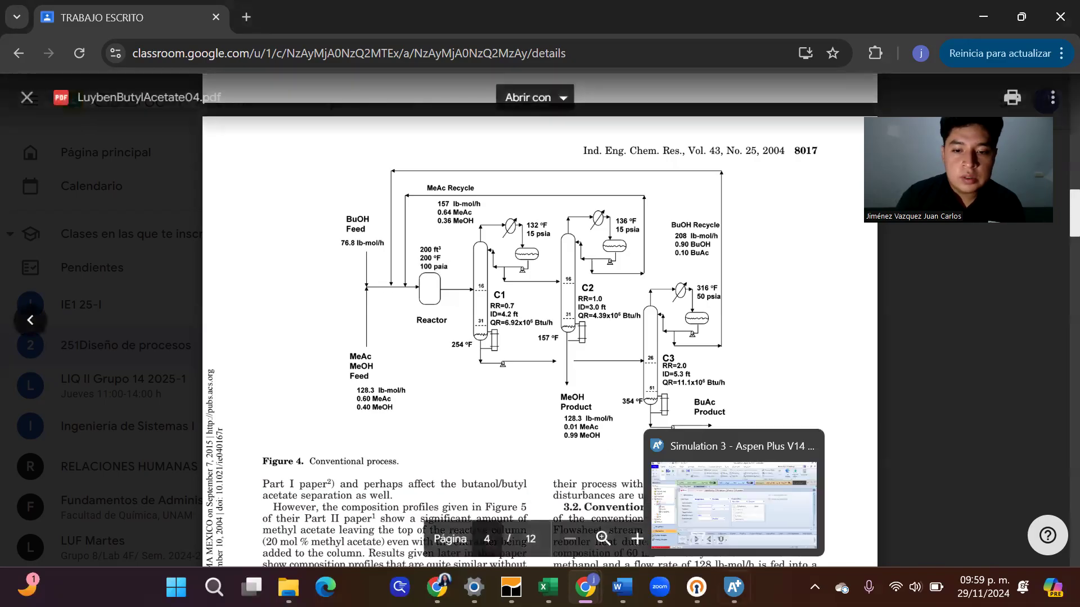
click(756, 538)
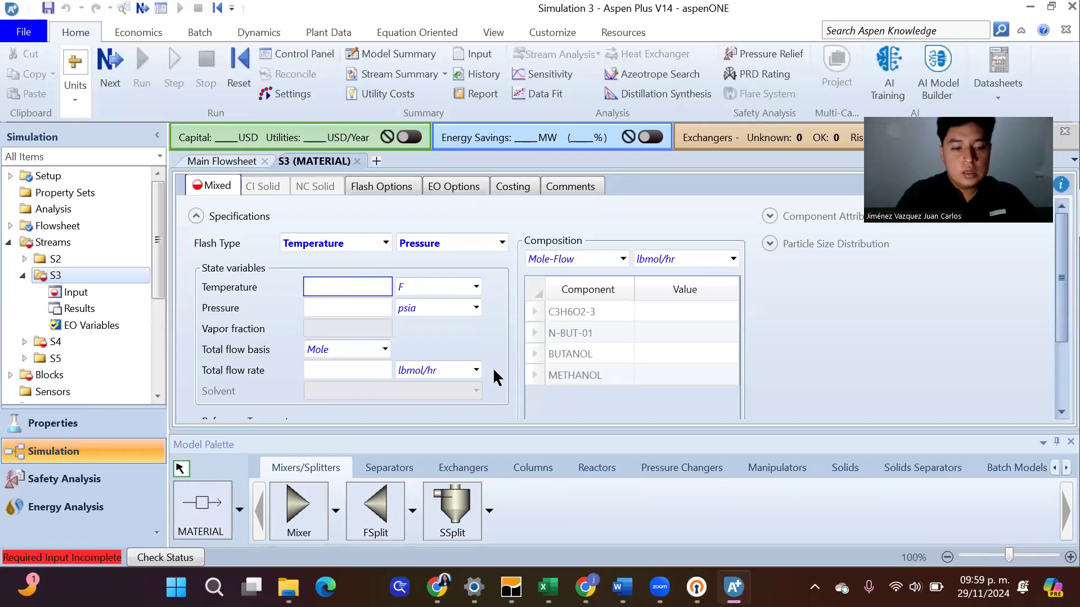
text(200)
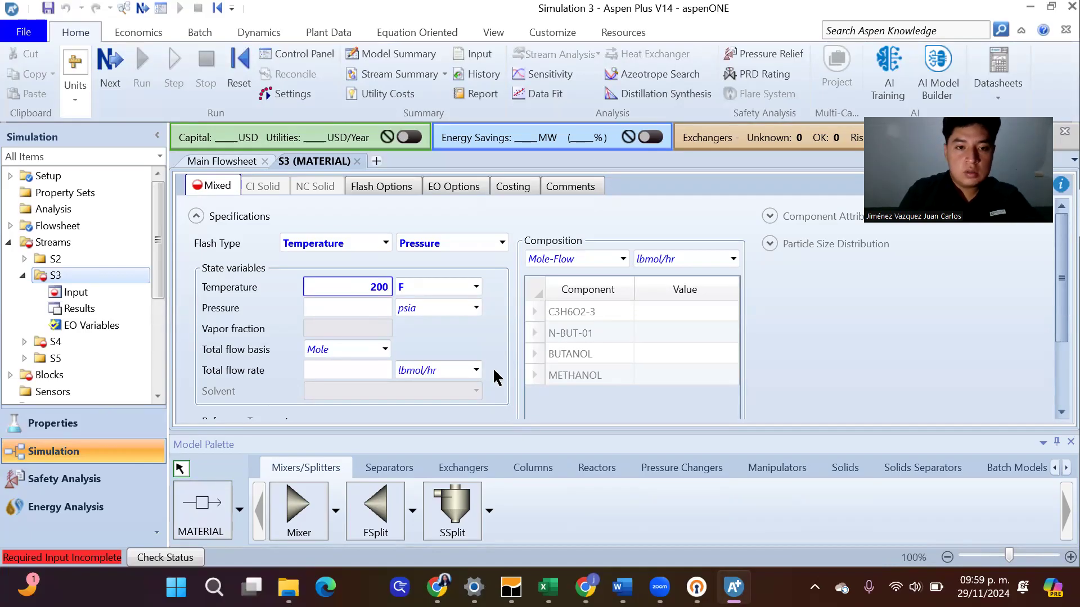
key(Tab)
text(100)
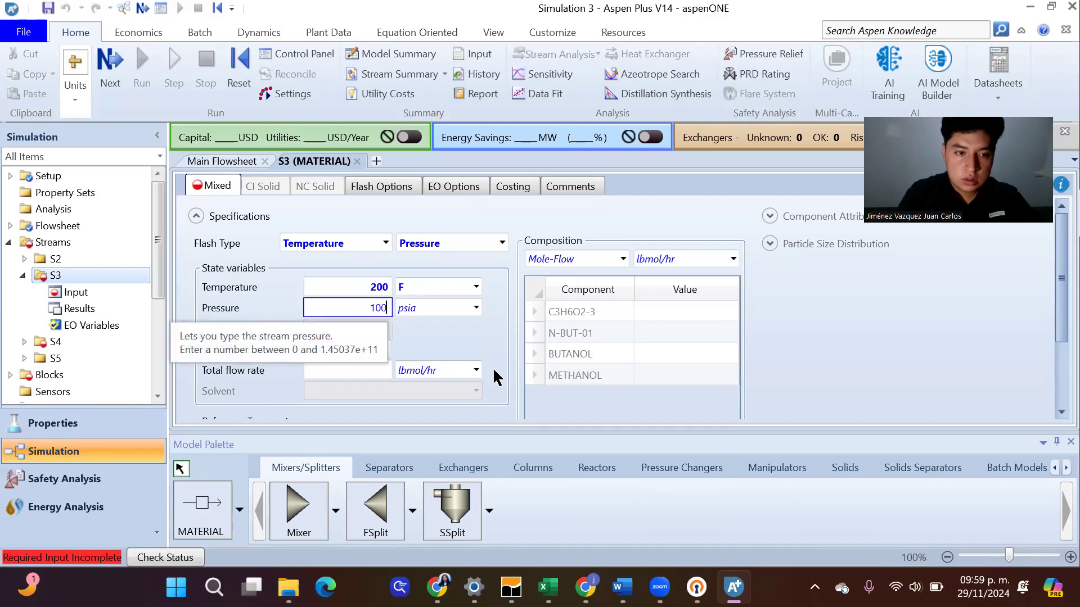
Set stream S3's total mole flow rate to 76.8 lbmol/hr, using the BuOH feed value from Figure 4 in Chrome
click(341, 368)
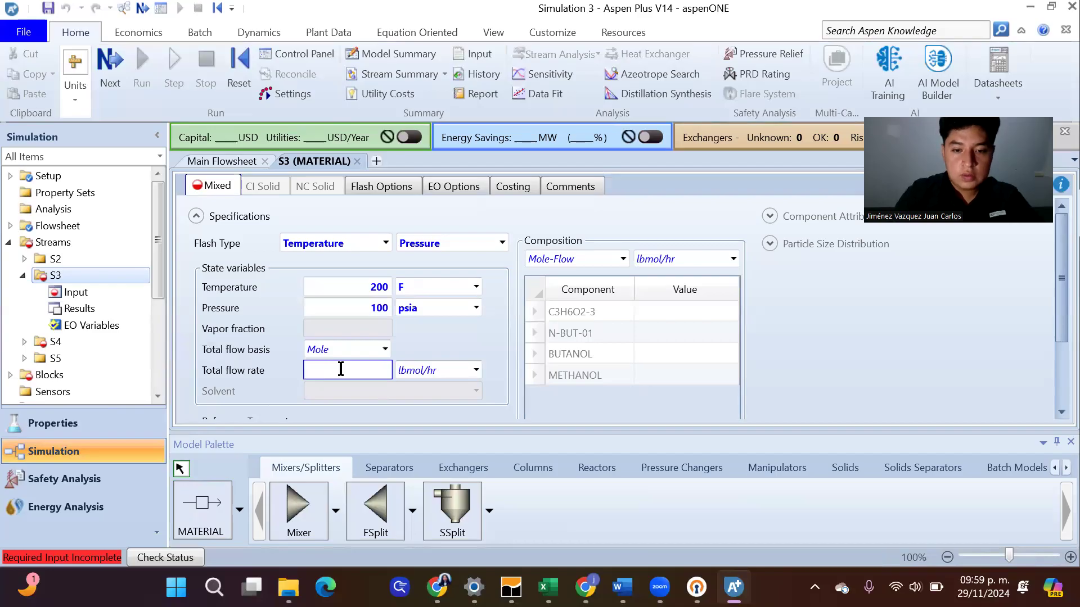
click(666, 503)
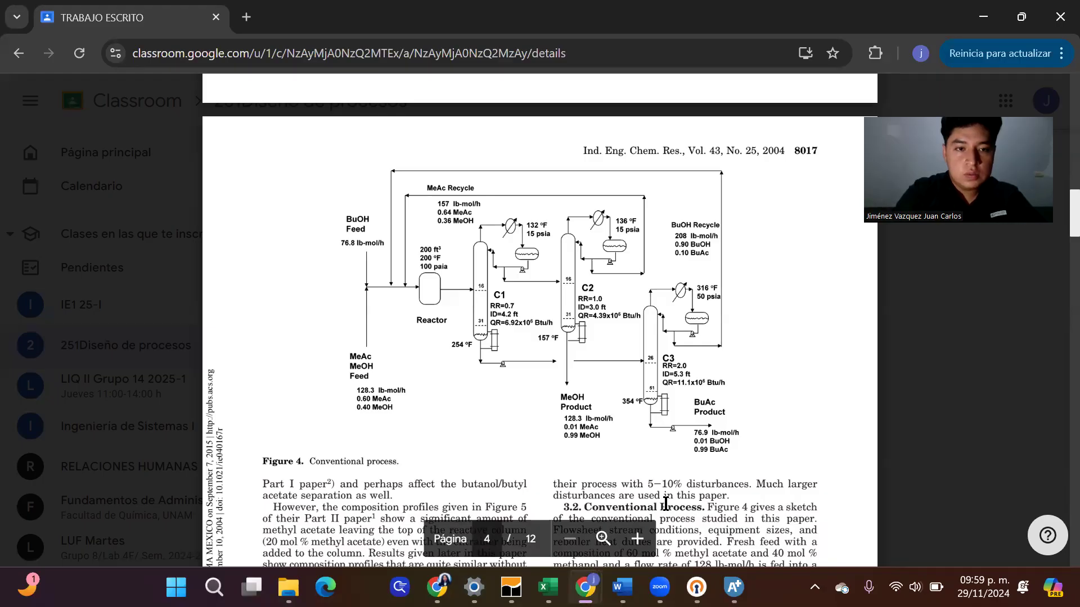
key(alt+Tab)
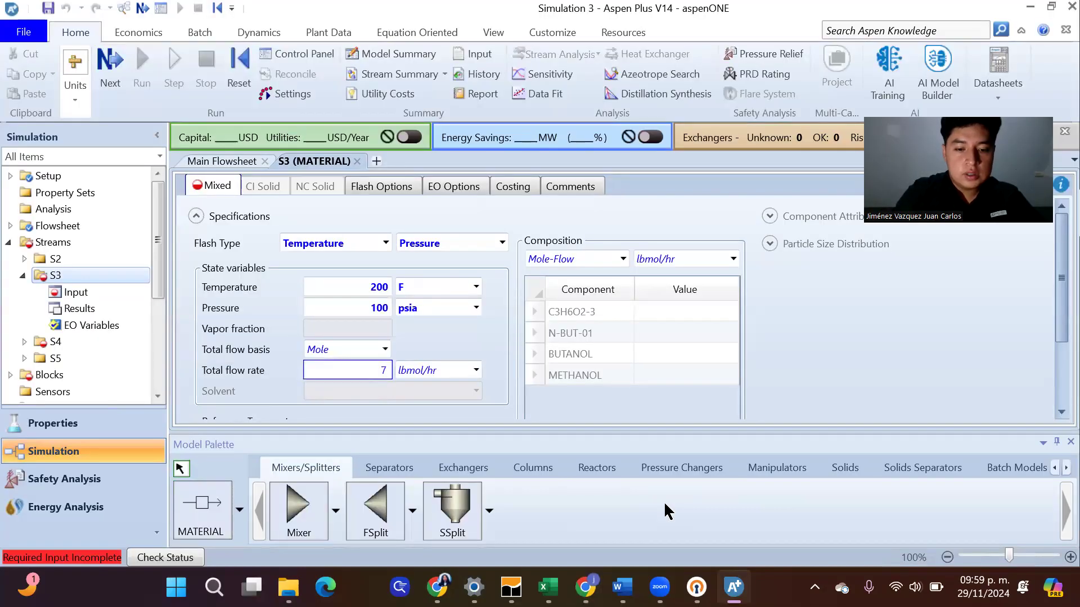
text(76.8)
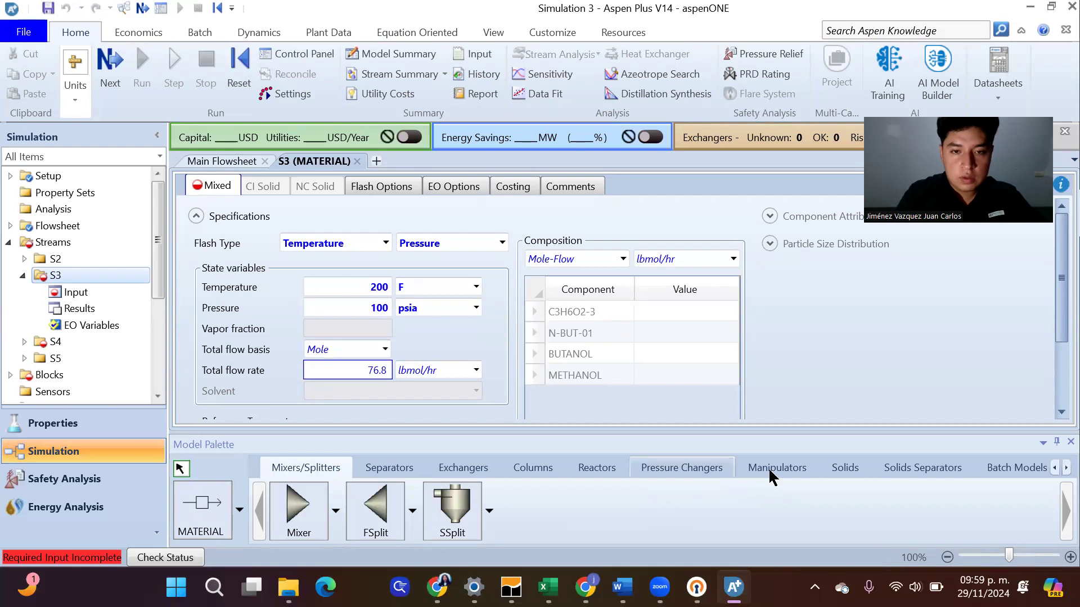
Specify stream S3's composition as Mole-Frac with BUTANOL at 1.0, checking the BuOH feed in the article's Figure 4 in Chrome
click(624, 259)
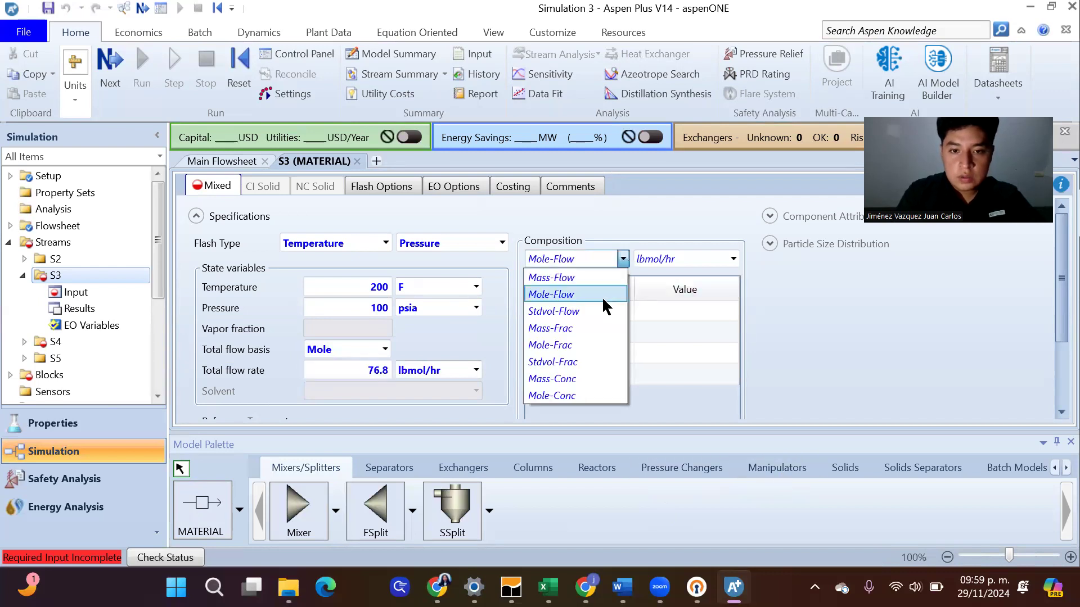
click(583, 324)
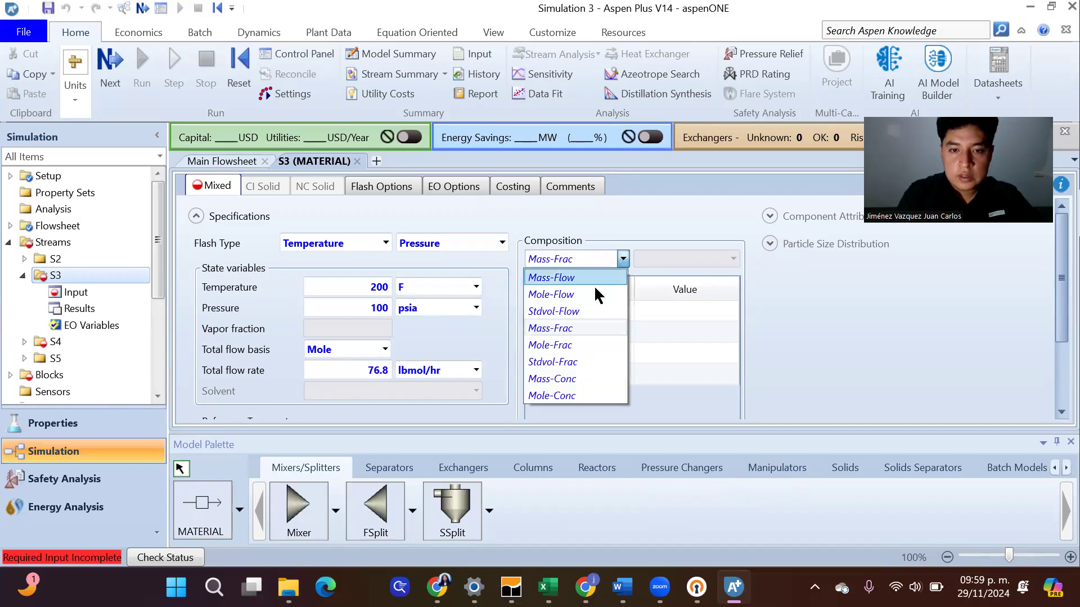
click(575, 340)
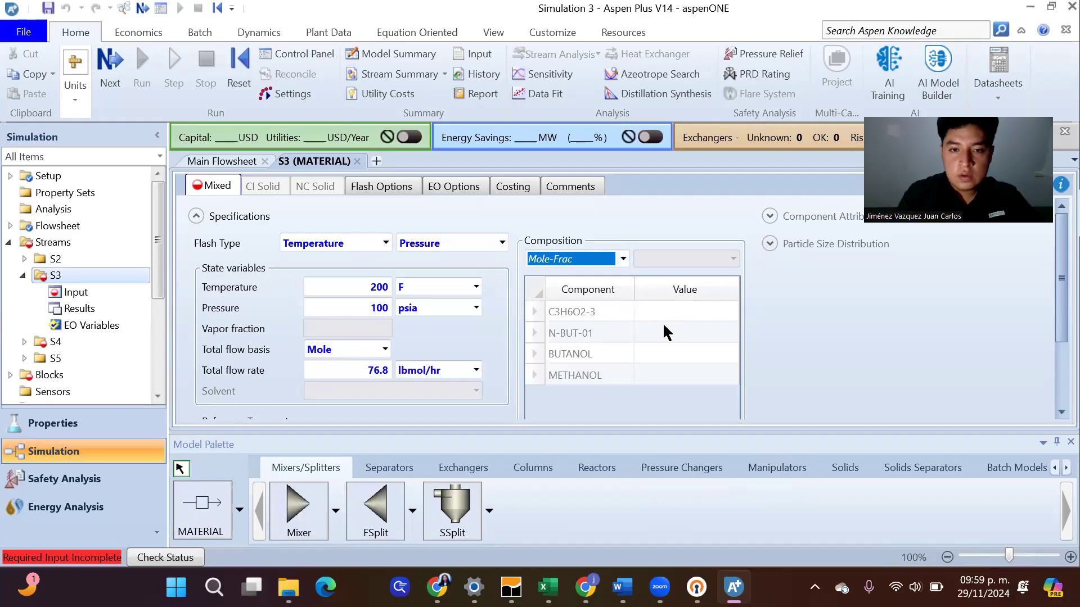
mouse_move(585, 587)
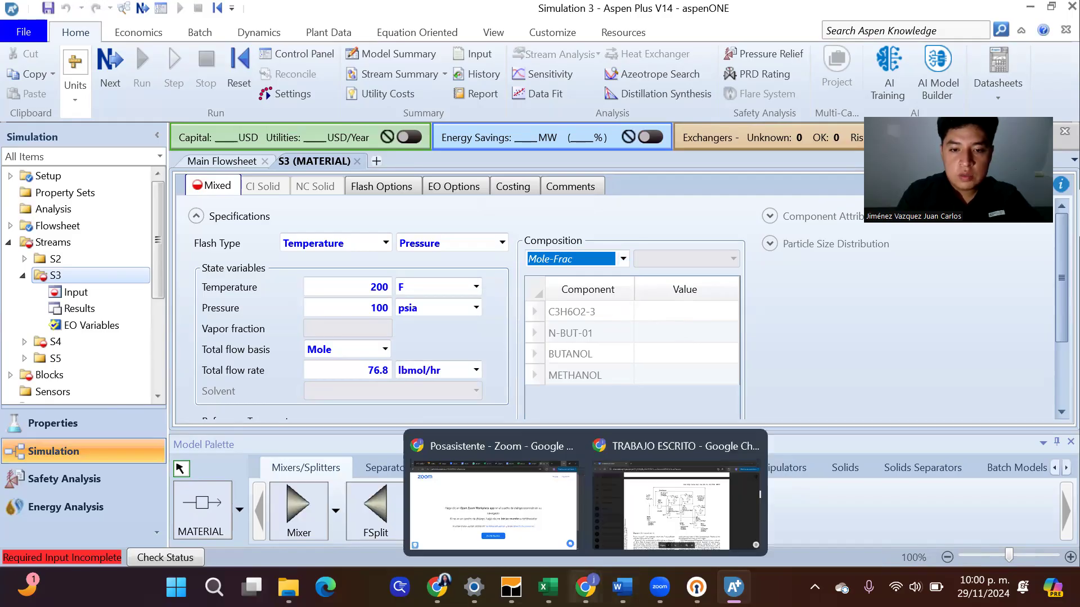
click(680, 504)
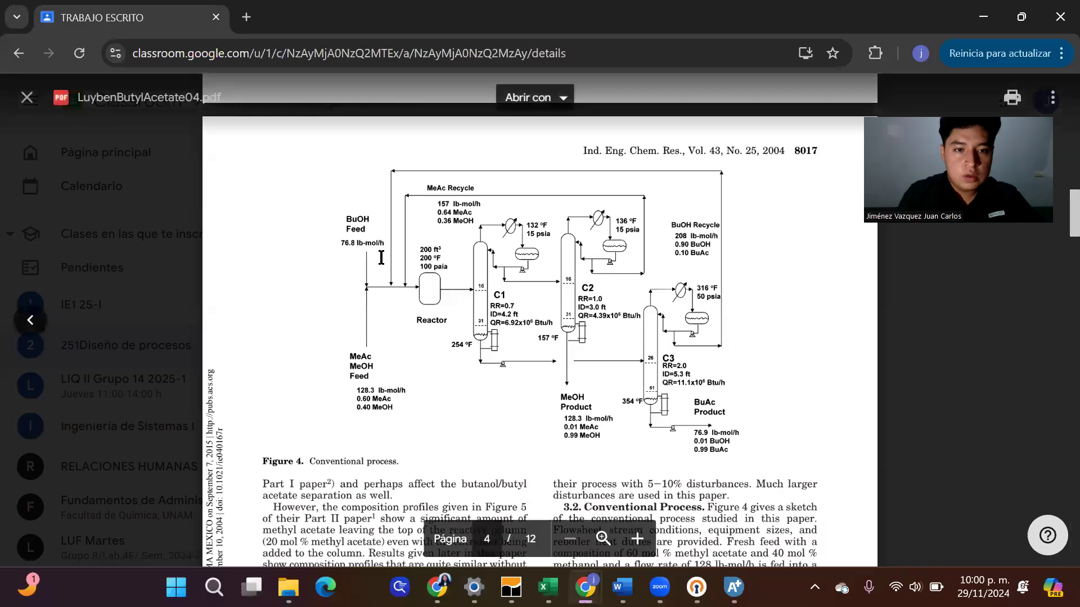
mouse_move(696, 587)
mouse_move(733, 587)
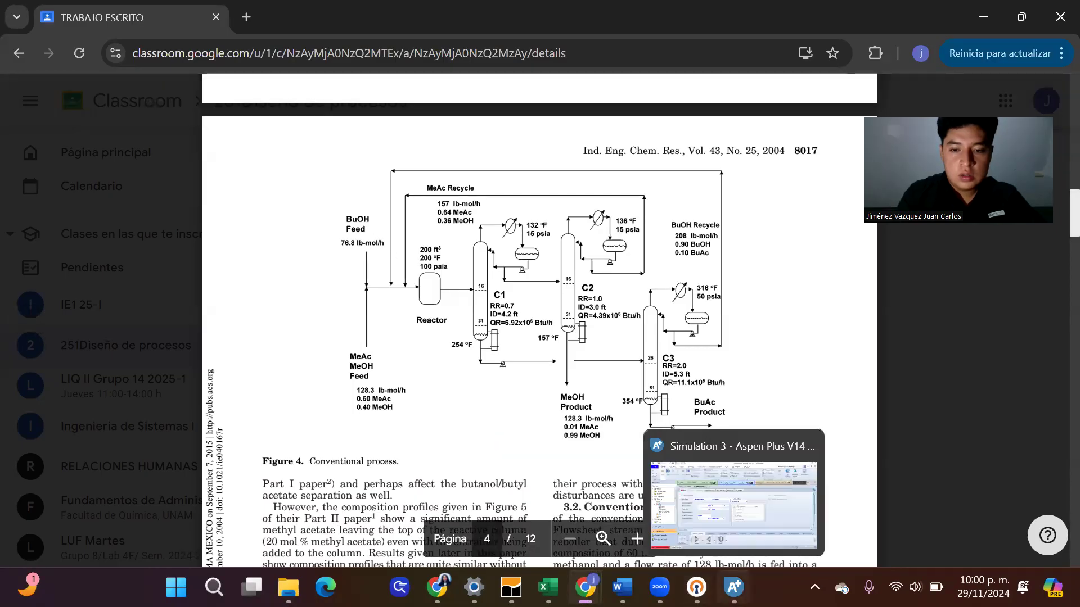
click(722, 498)
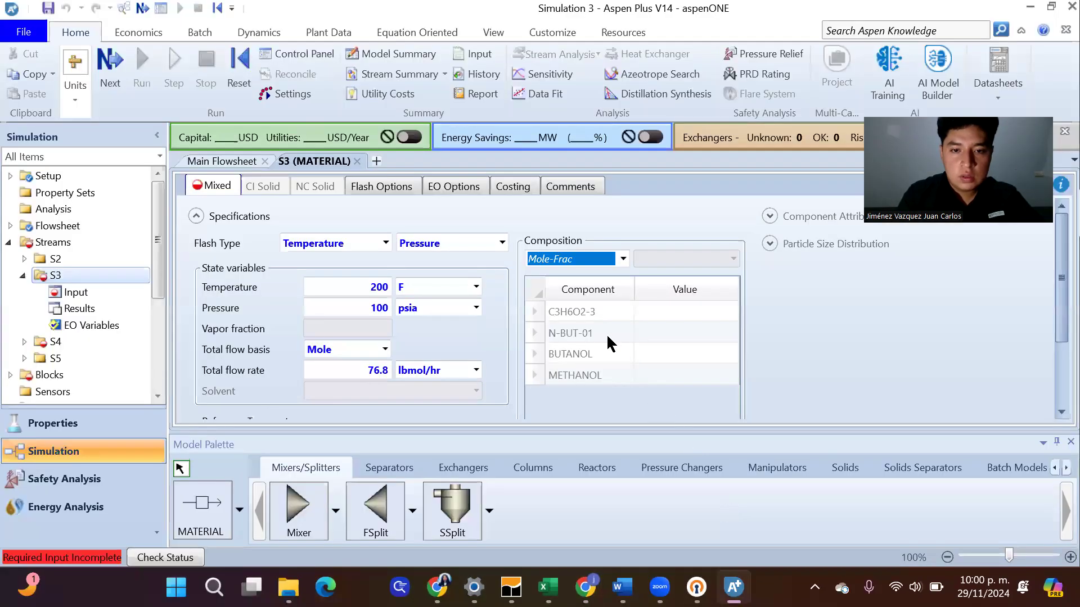
click(661, 363)
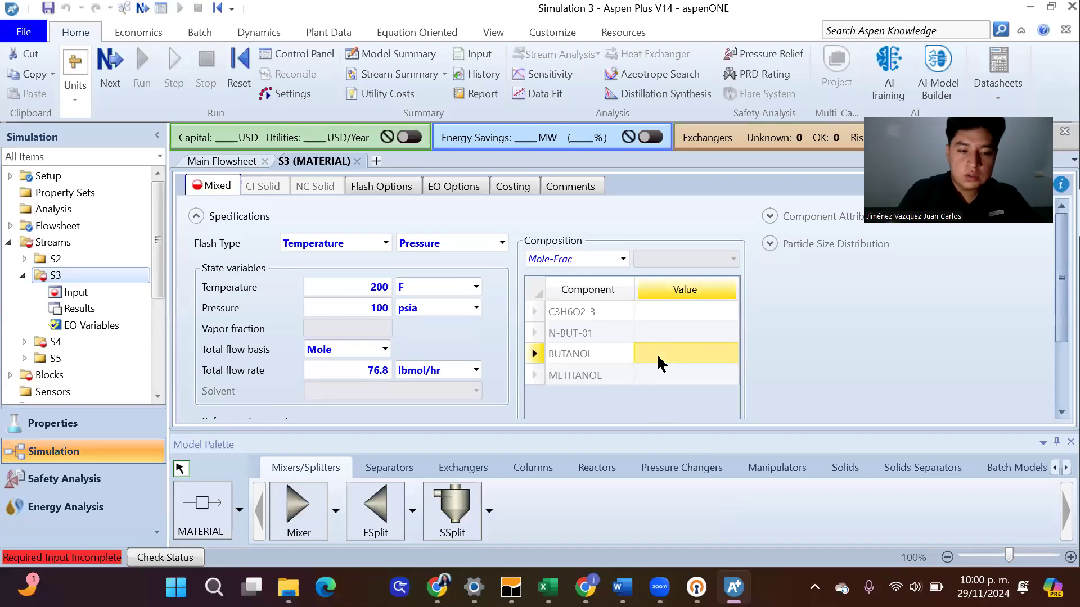
text(1.0)
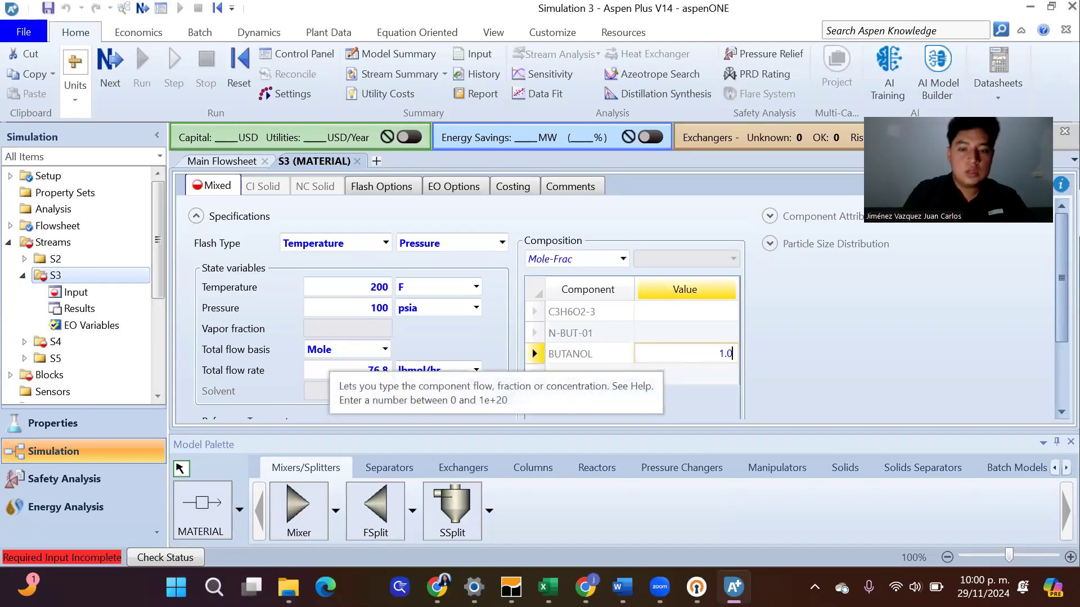
key(Return)
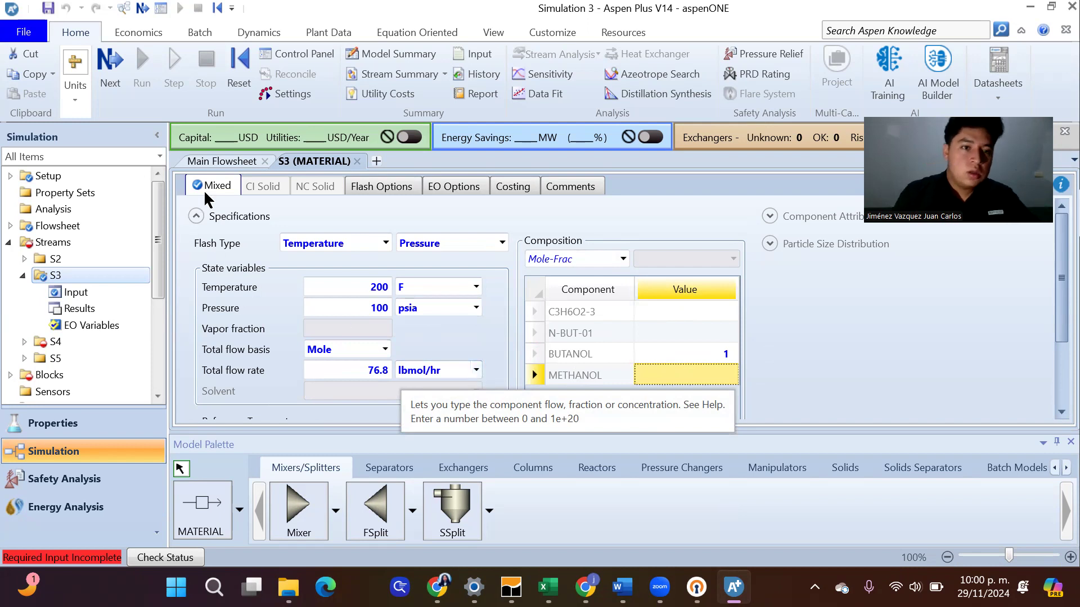
Open the lower mixer feed S4 from the main flowsheet and set its temperature to 200 F and pressure to 100 psia
click(236, 163)
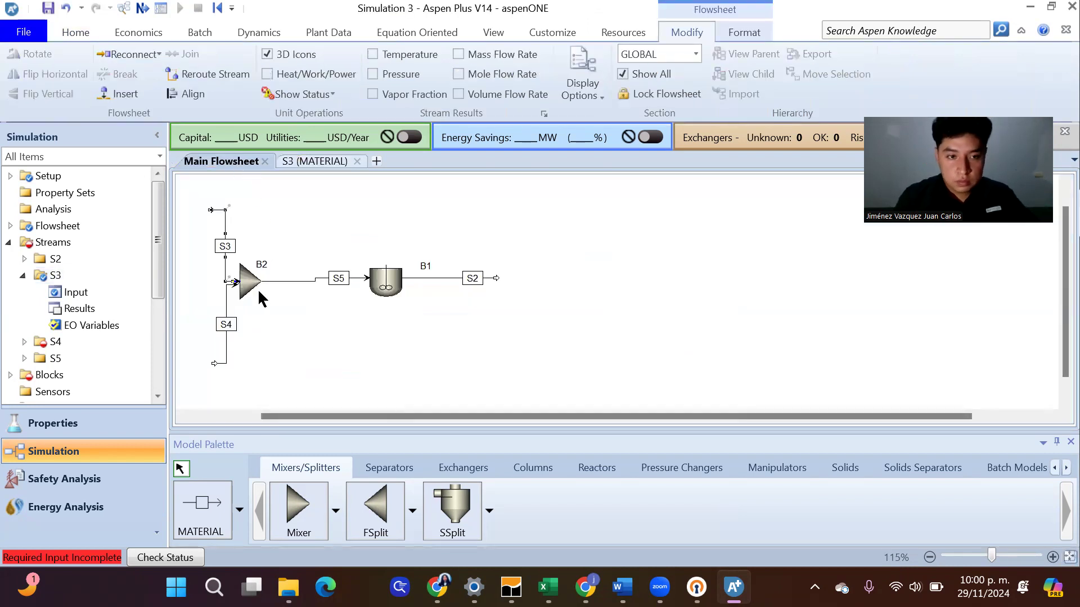
click(224, 351)
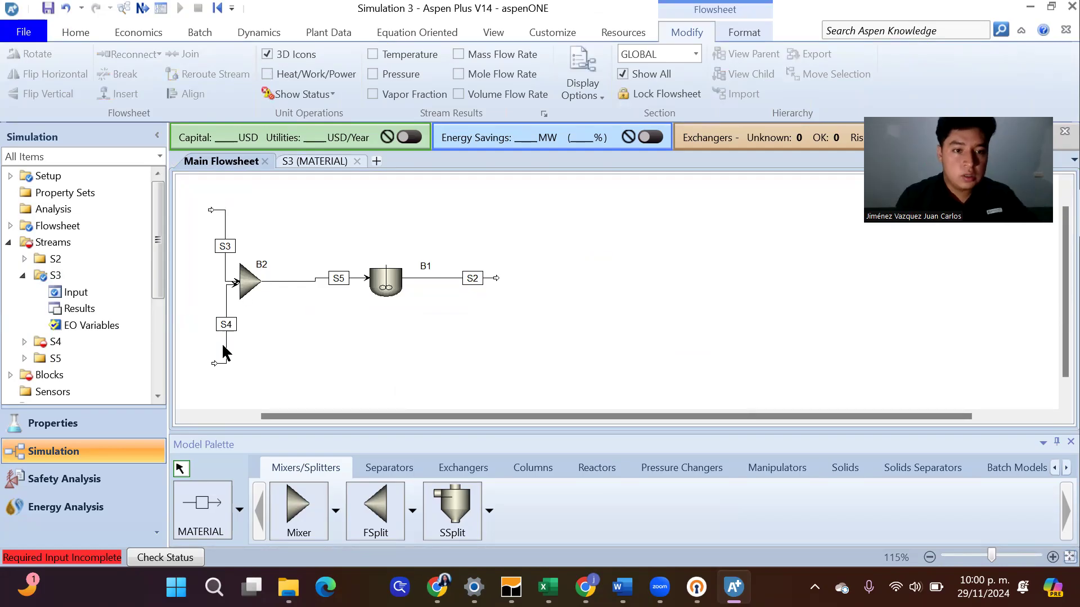
click(226, 346)
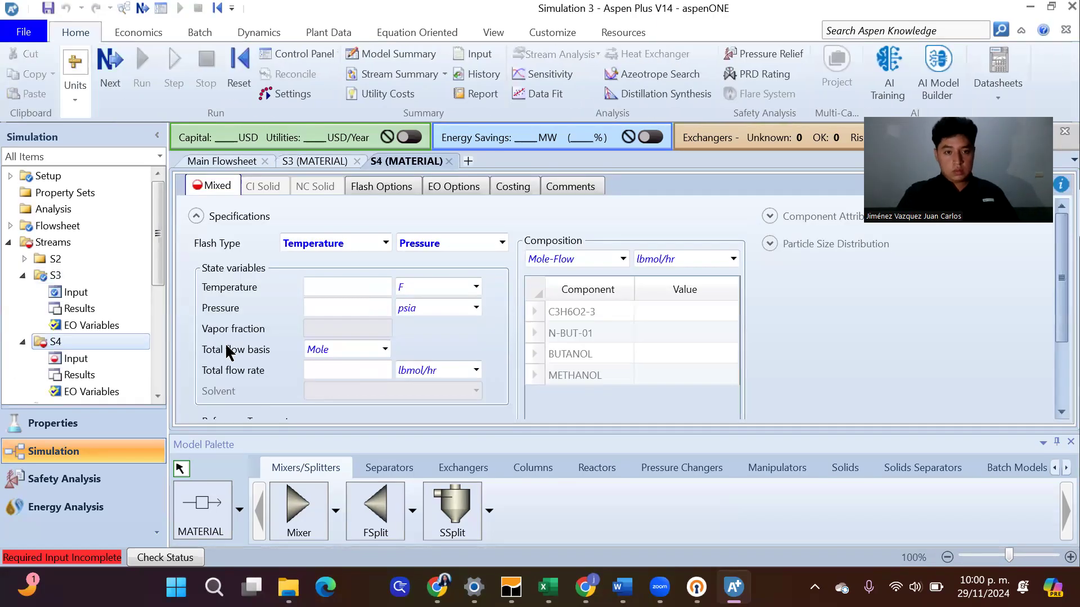
click(355, 286)
text(2)
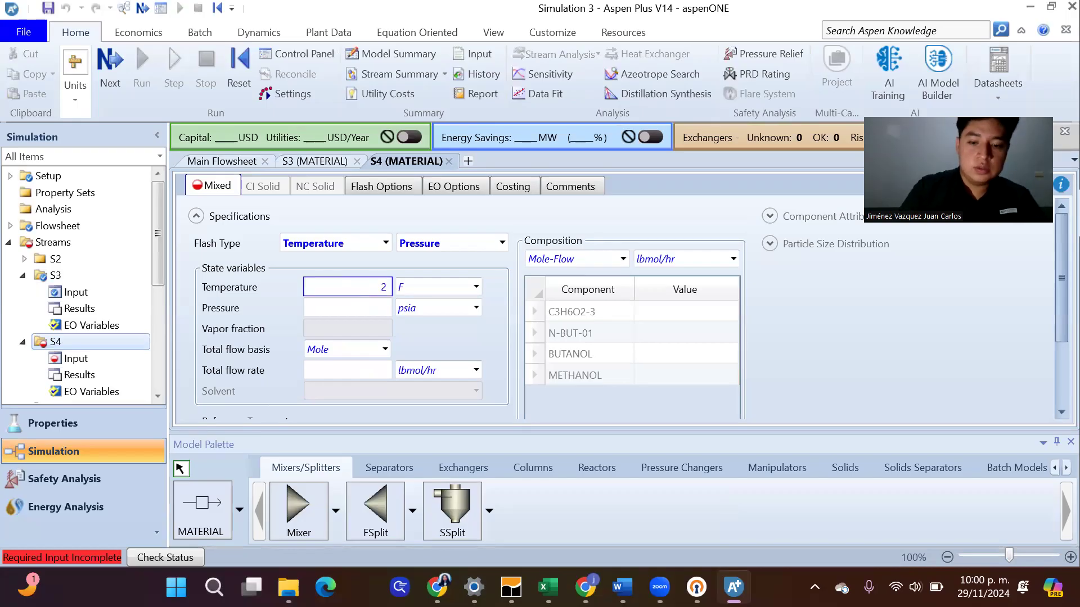
text(00)
key(Return)
key(Tab)
text(10)
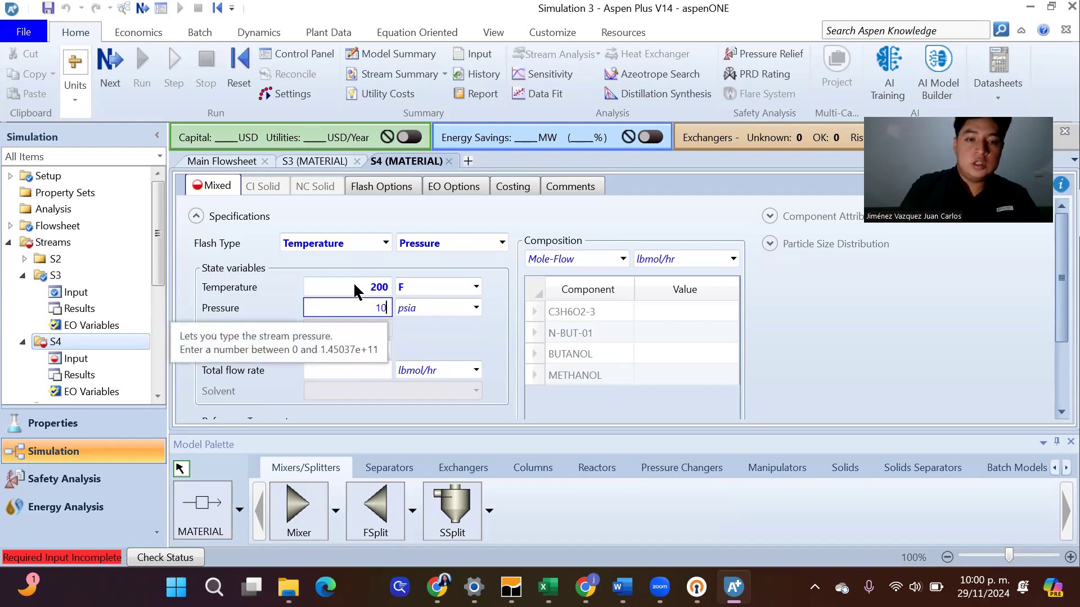
text(0)
key(Return)
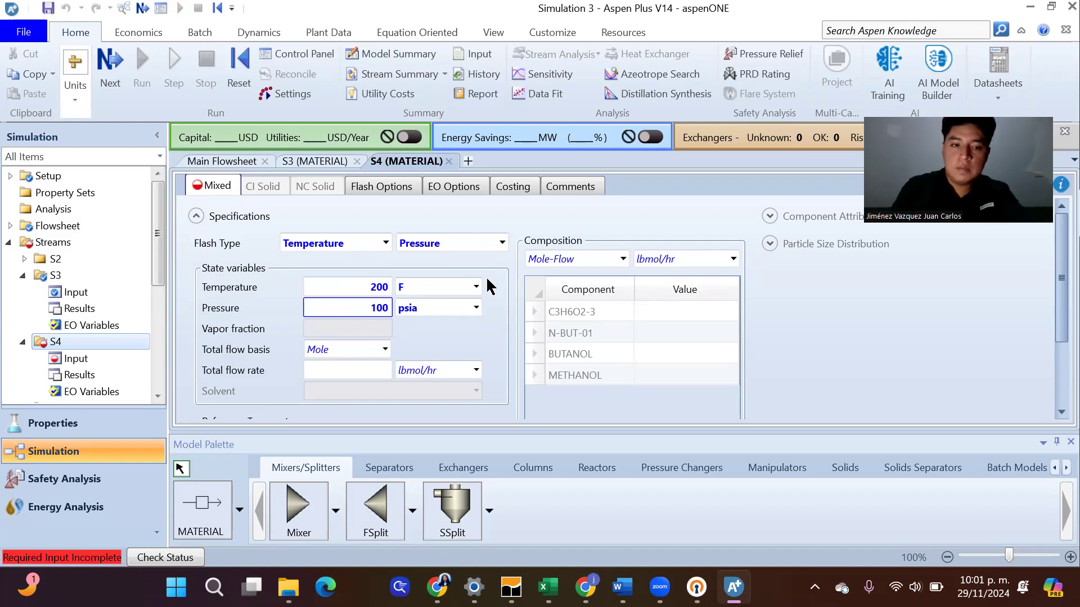
Set stream S4's total mole flow rate to 128.3 lbmol/hr, using the MeAc/MeOH feed value from the article's Figure 4 in Chrome
click(372, 371)
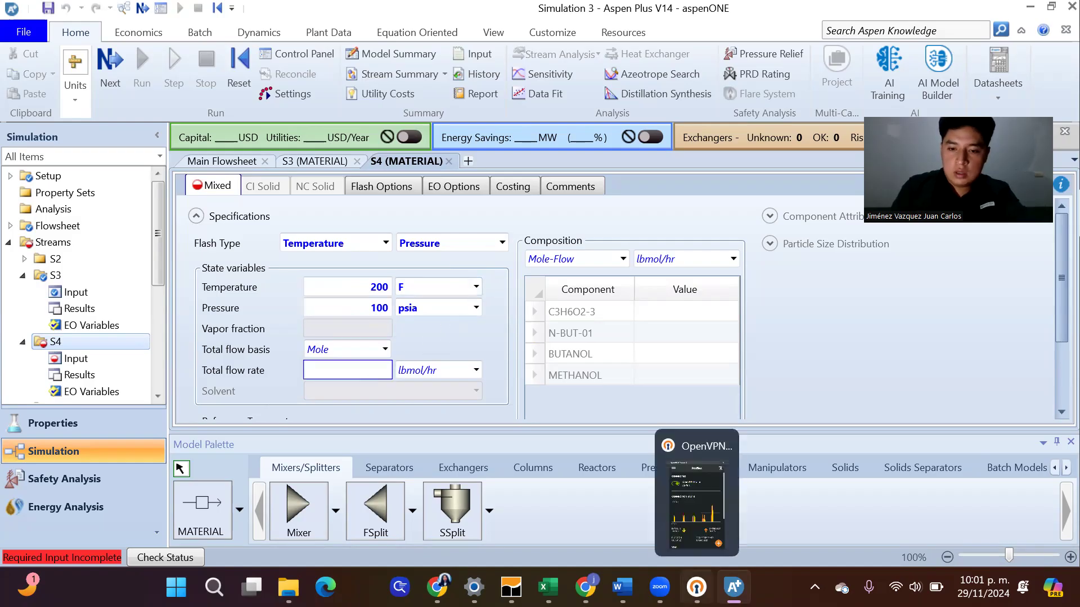
mouse_move(734, 586)
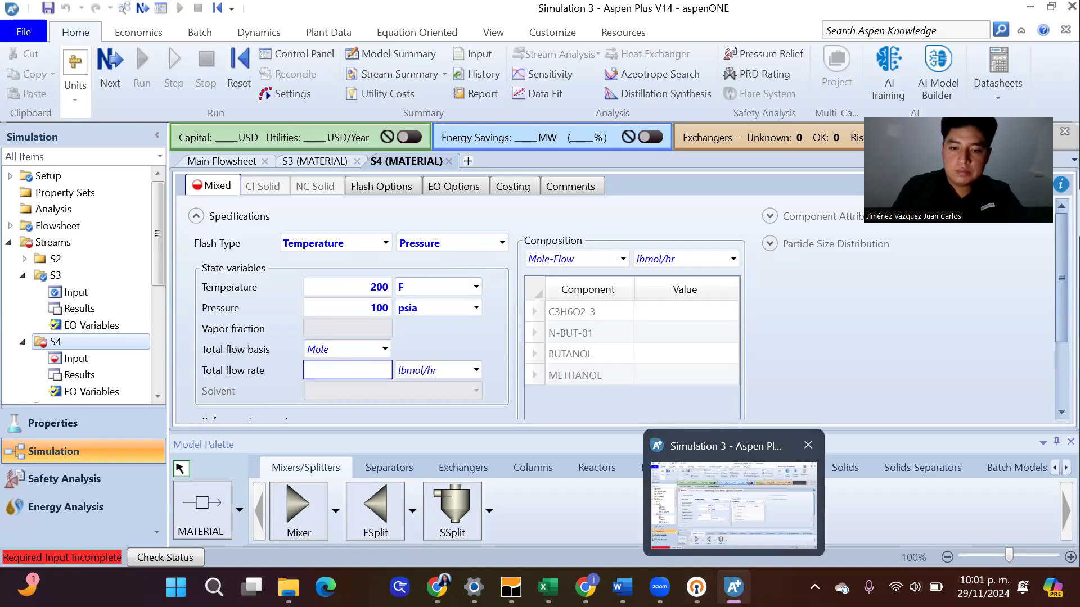
mouse_move(621, 587)
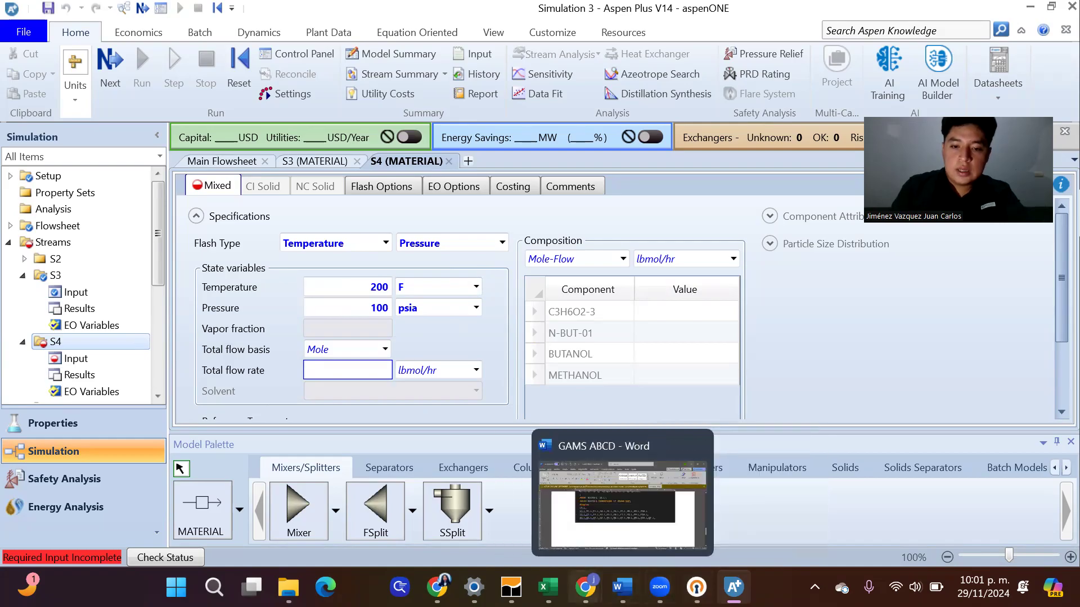
mouse_move(584, 587)
click(647, 509)
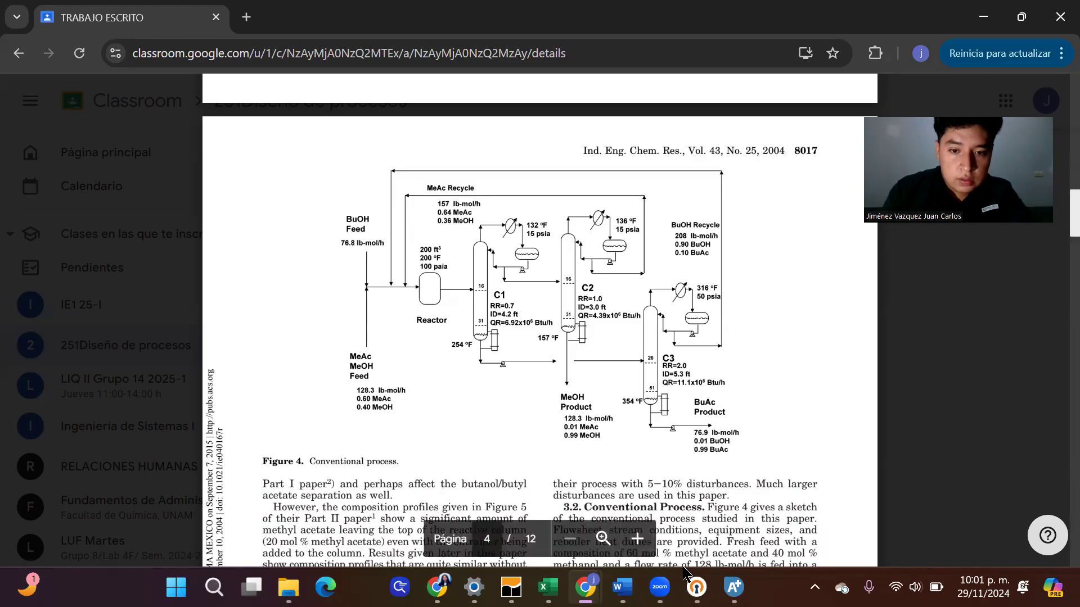
mouse_move(734, 585)
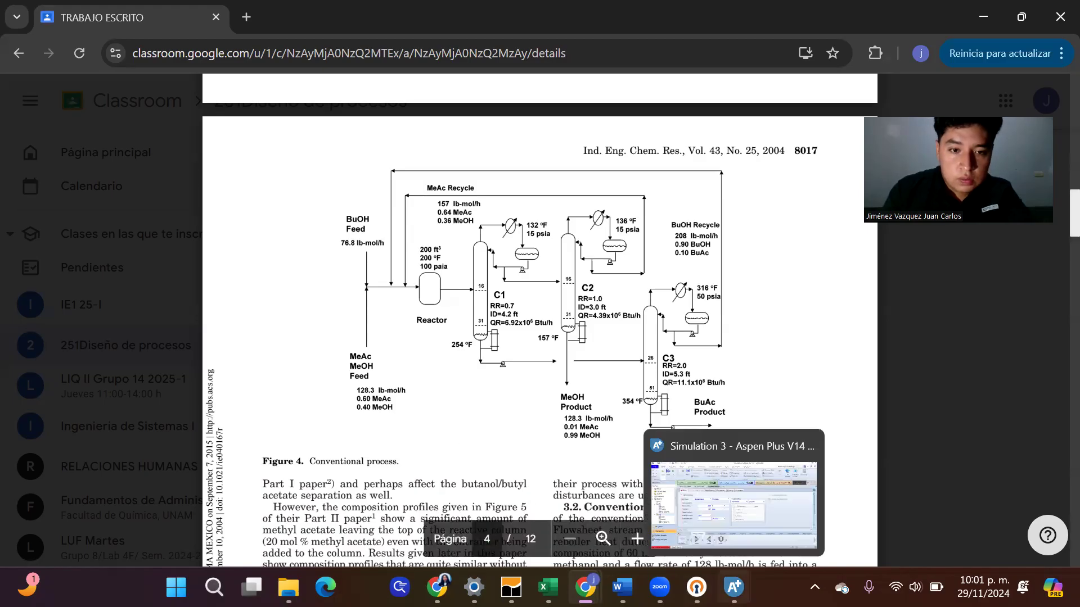
click(752, 521)
text(128)
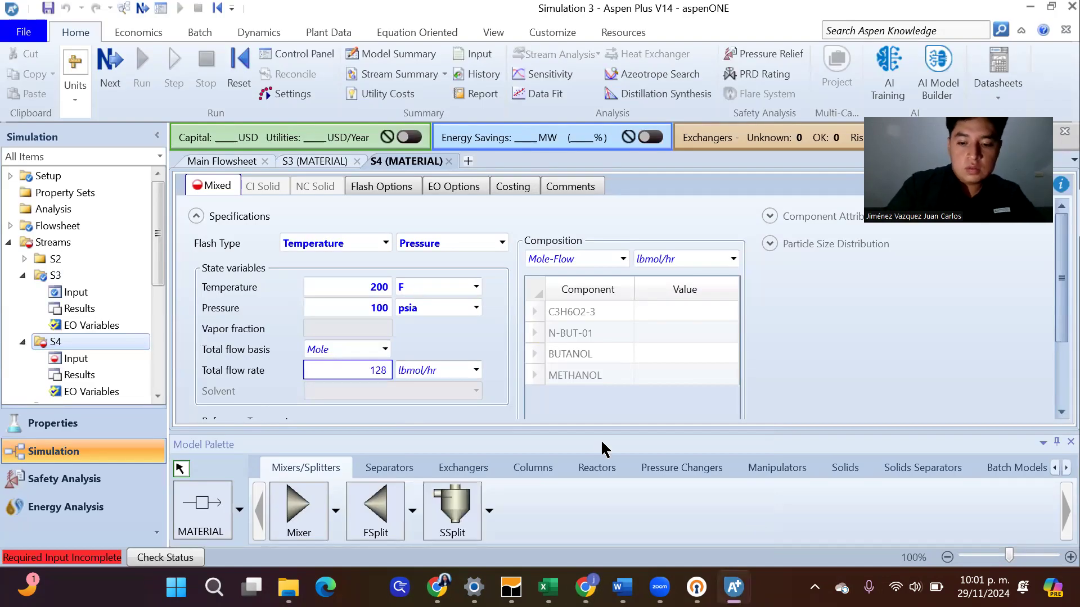
text(.3)
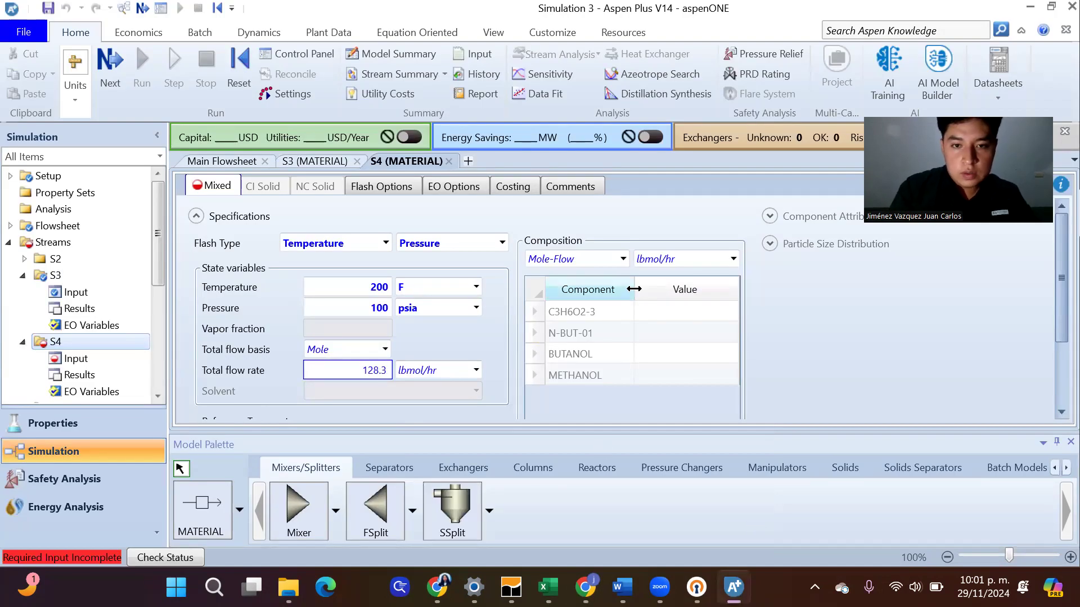
Specify stream S4's composition as Mole-Frac with C3H6O2-3 at 0.6 and METHANOL at 0.4, checking the feed in Figure 4 in Chrome
click(622, 259)
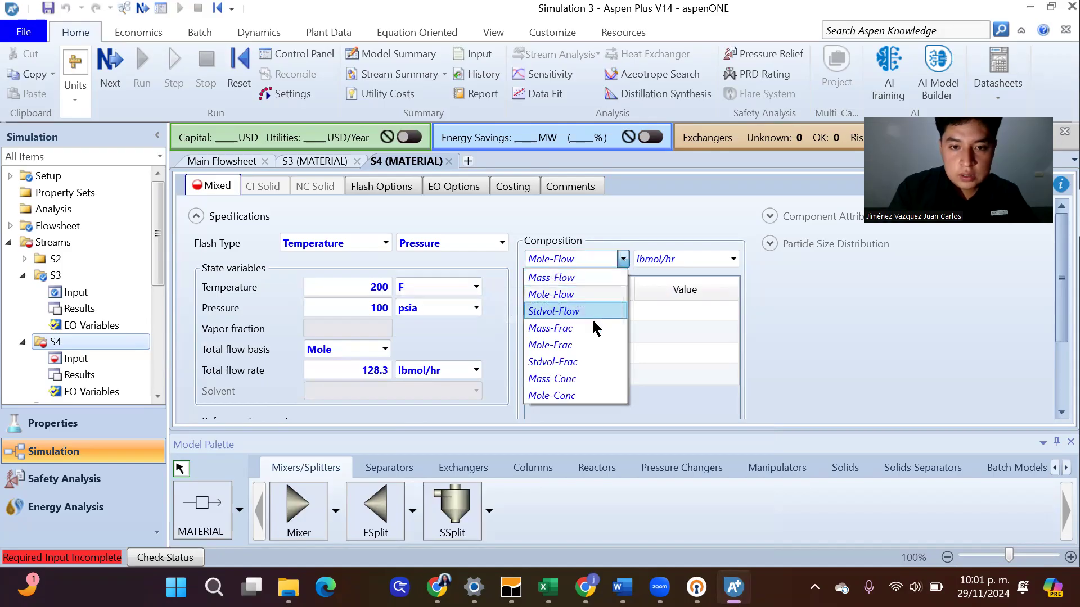
click(585, 340)
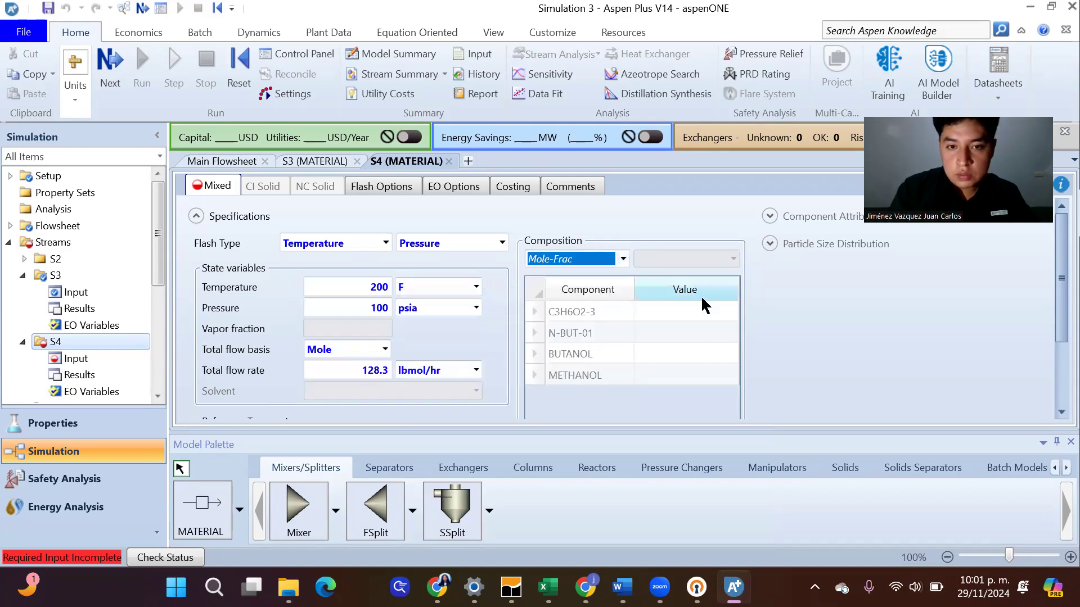
mouse_move(585, 587)
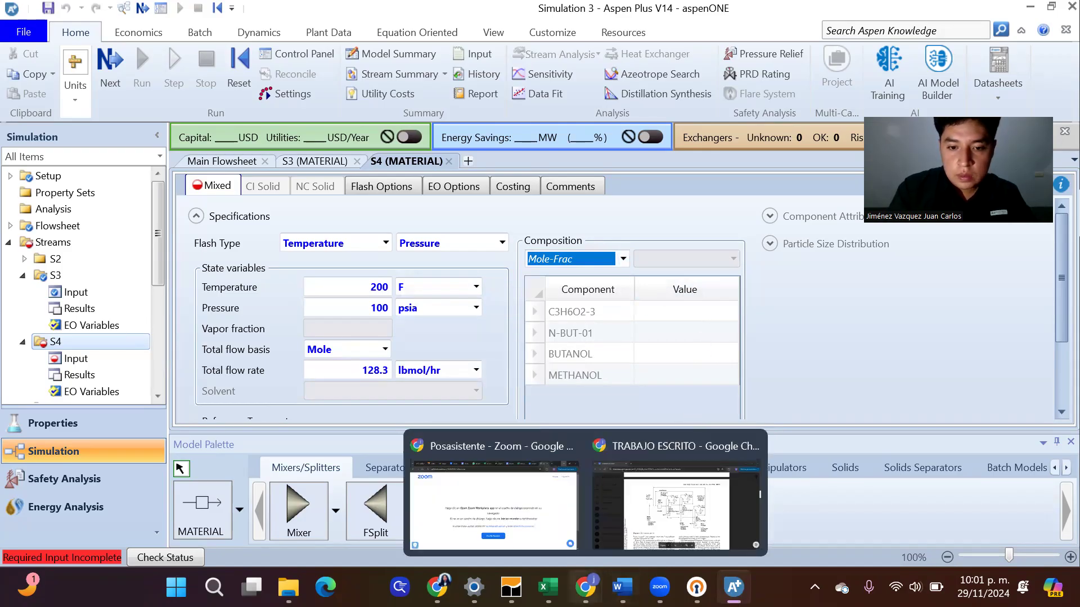
click(652, 526)
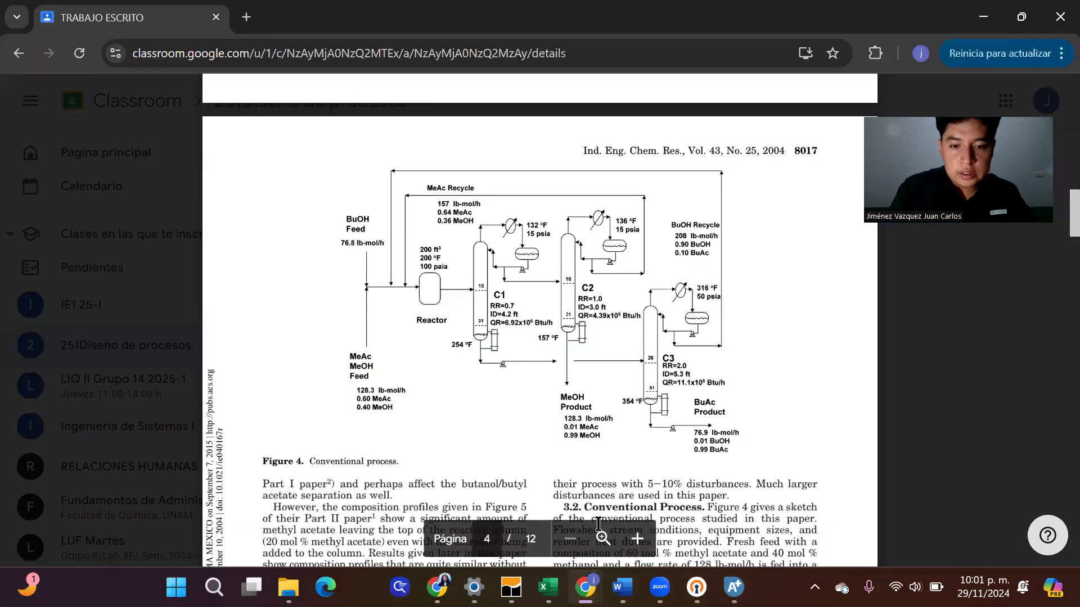
mouse_move(734, 587)
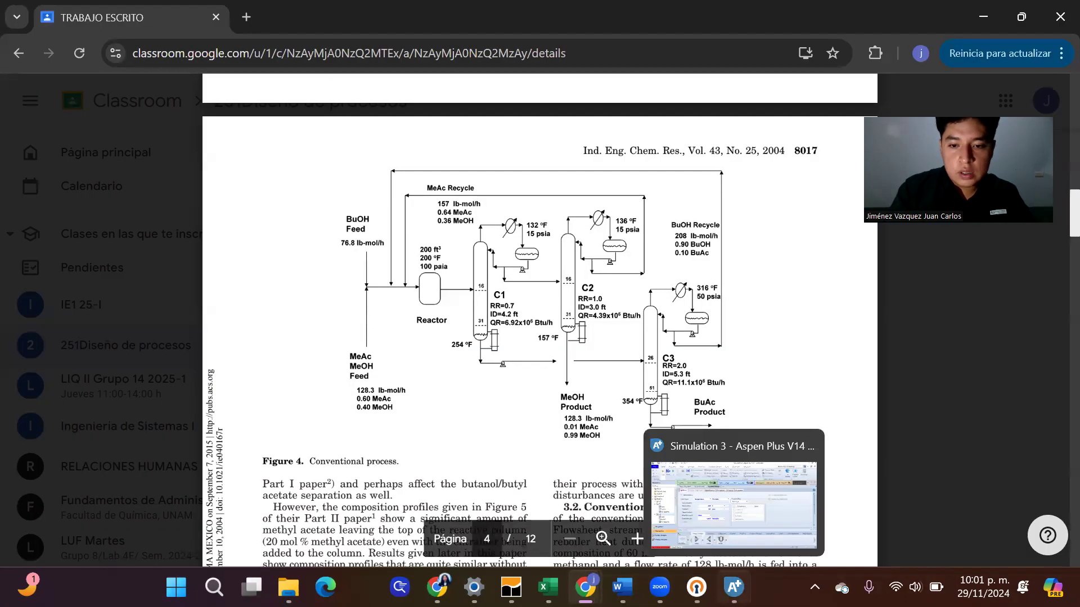
click(734, 523)
click(687, 307)
text(0.6)
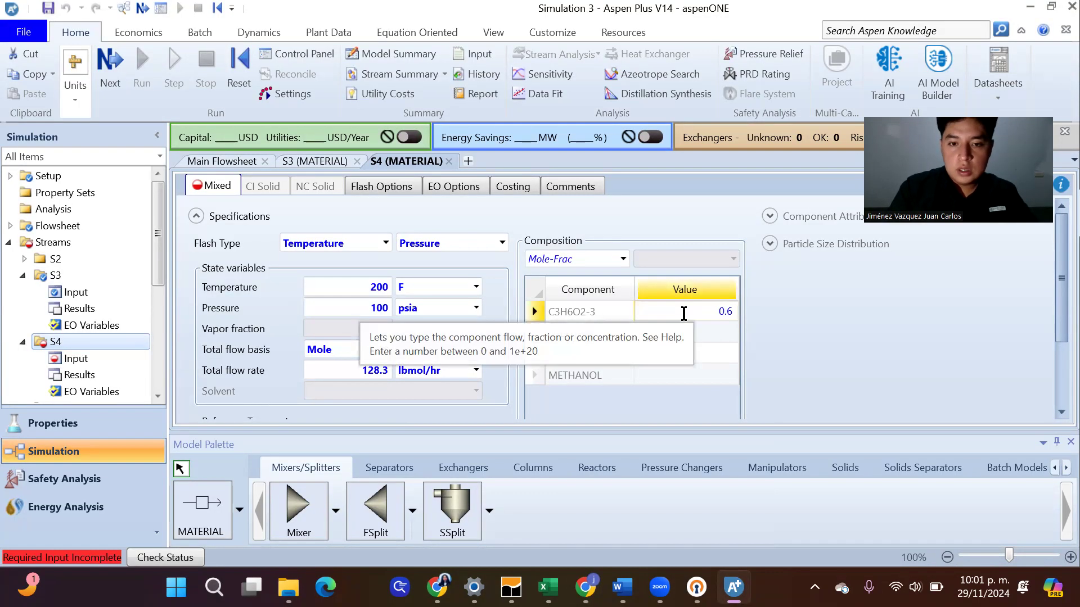
click(693, 375)
text(0.4)
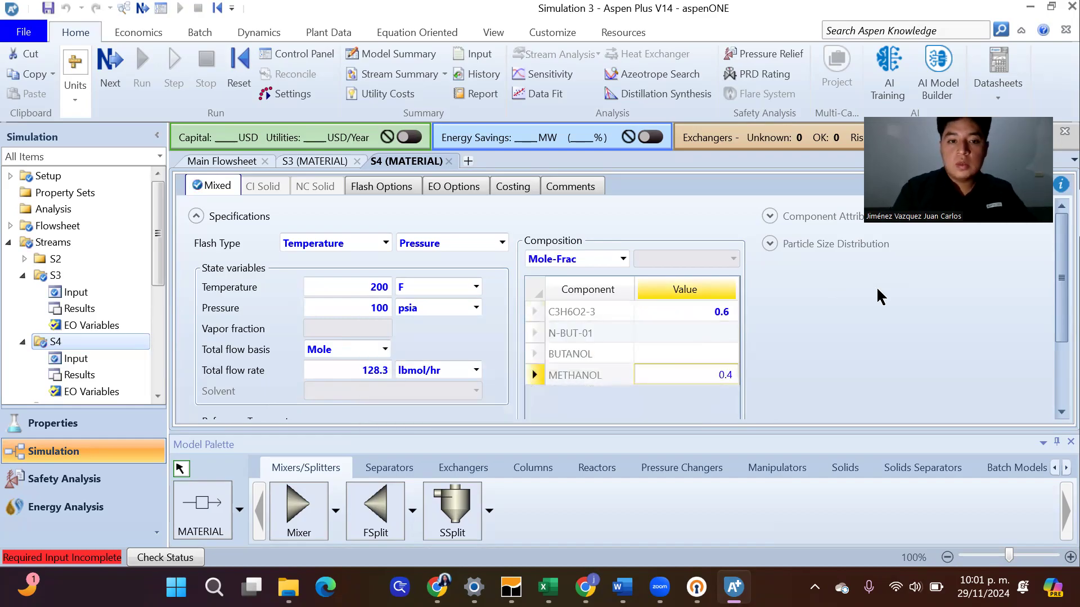
key(Return)
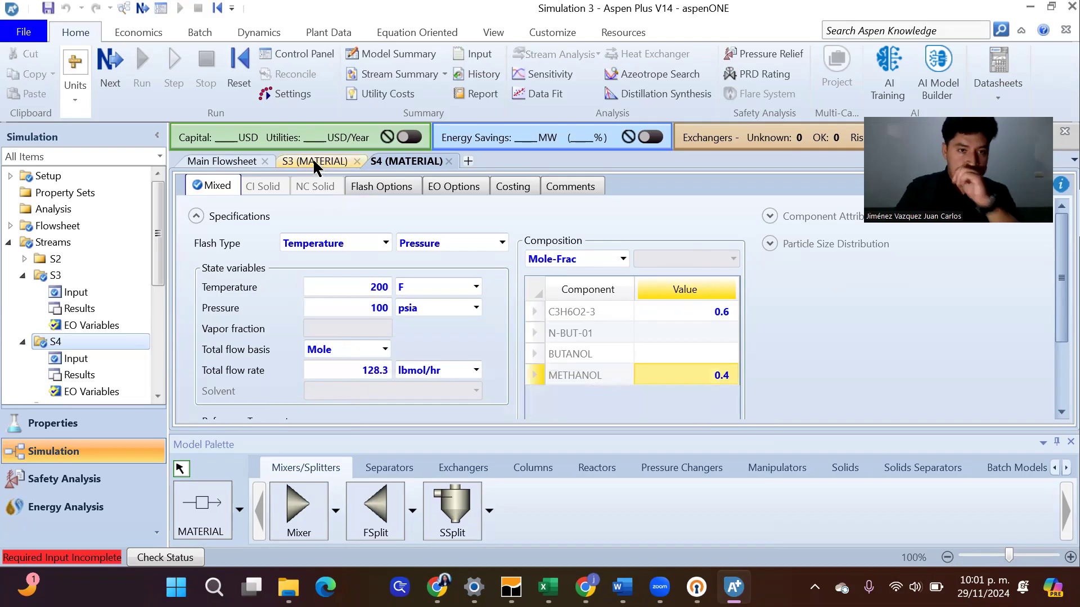
Check mixer B2's flash options from the main flowsheet, and set reactor B1's operating conditions to 100 psia and 200 F
click(252, 163)
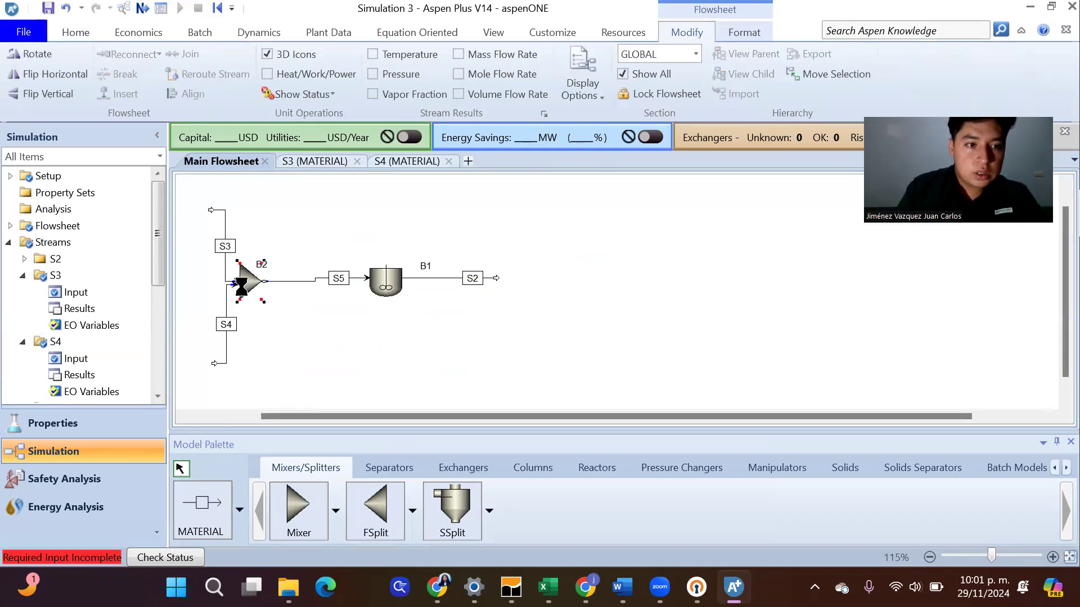
double_click(241, 284)
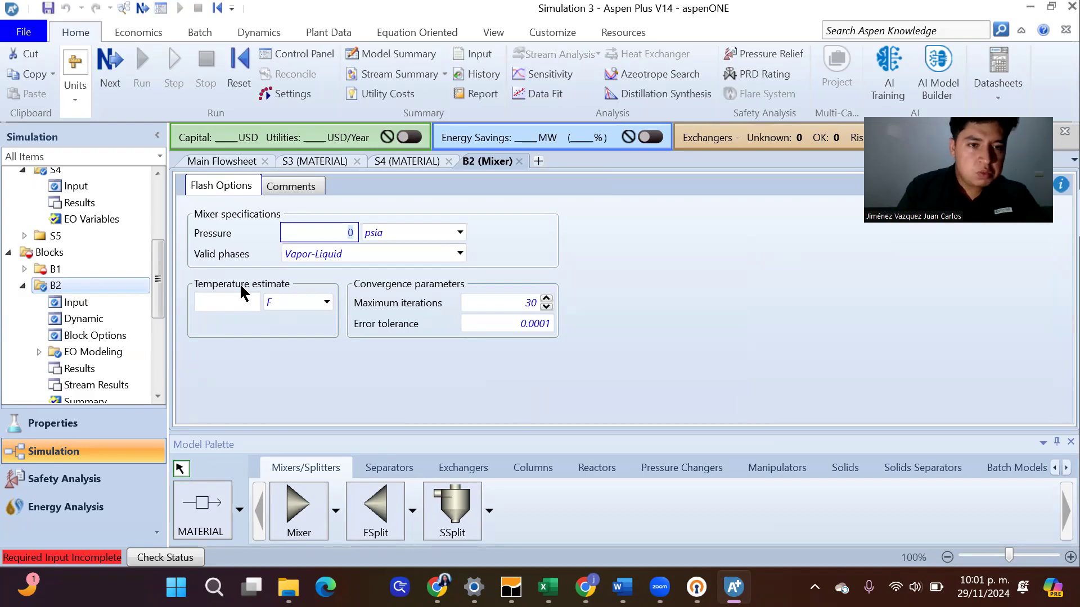
click(110, 264)
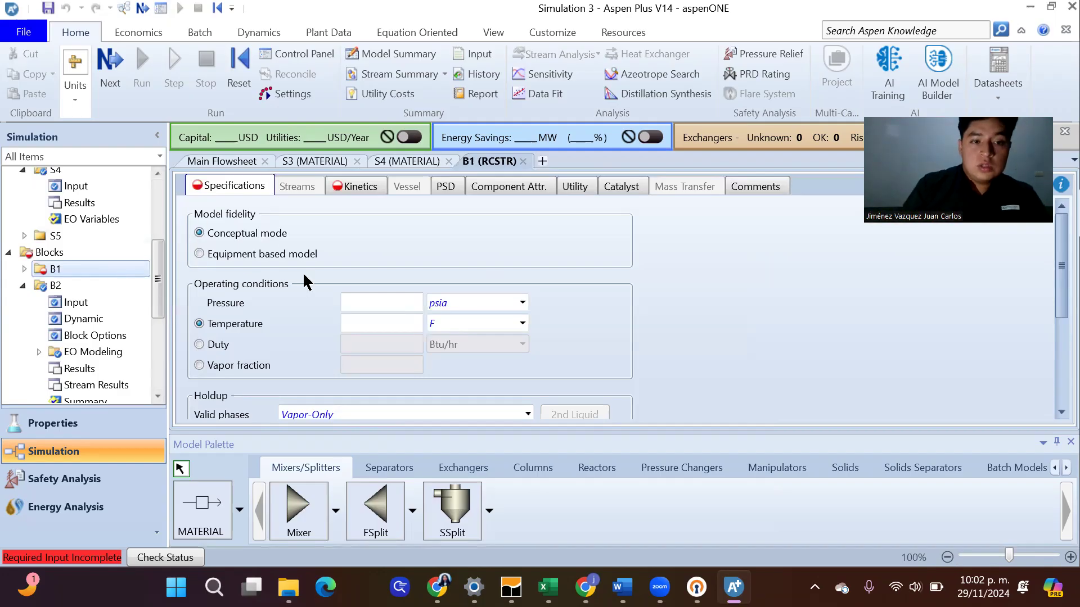
click(386, 301)
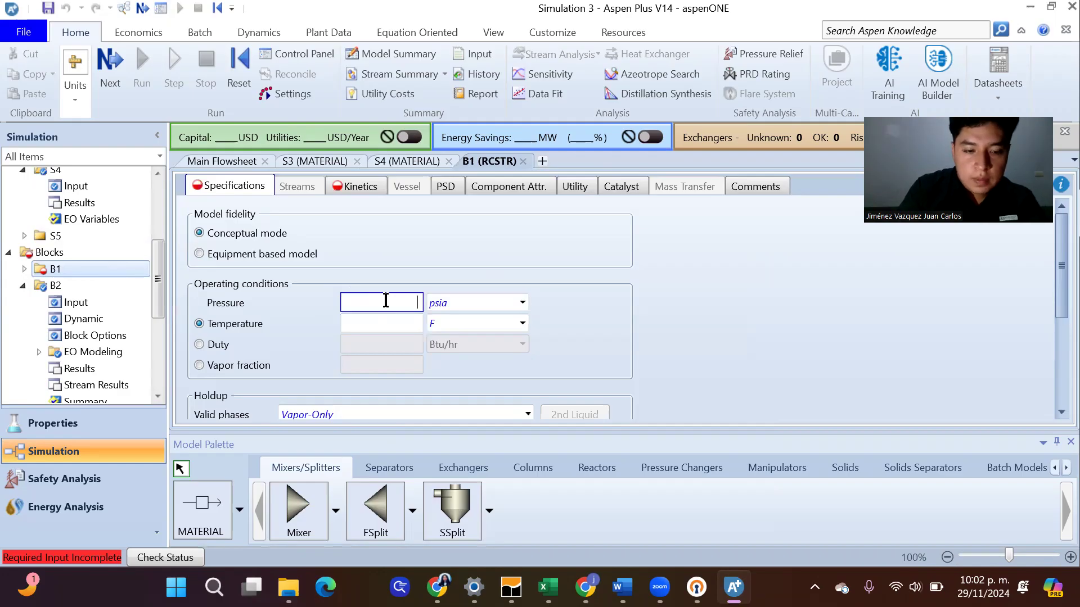
text(100)
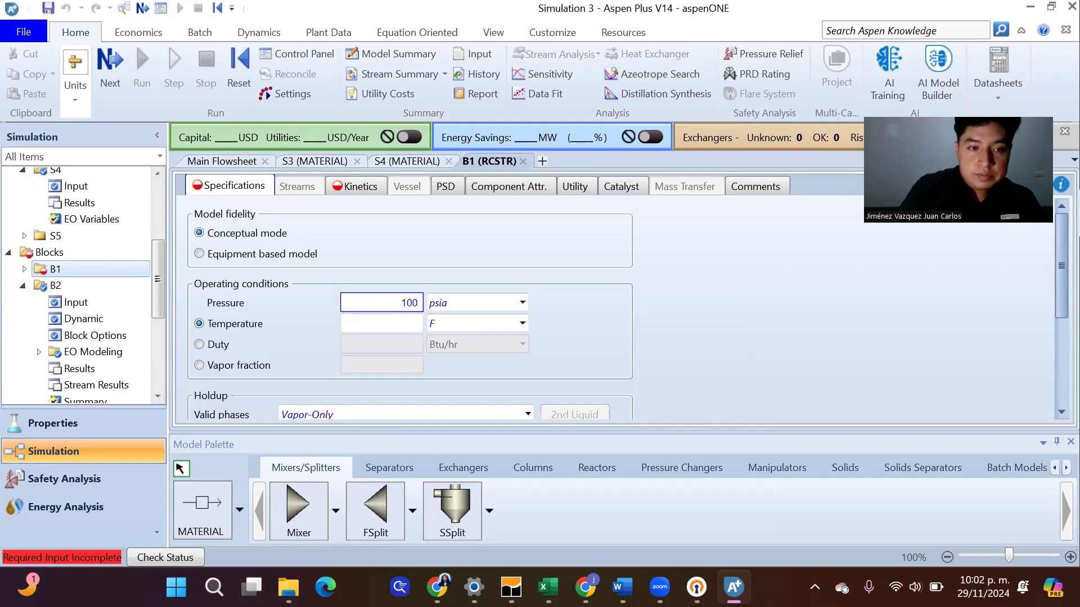
click(383, 319)
text(200)
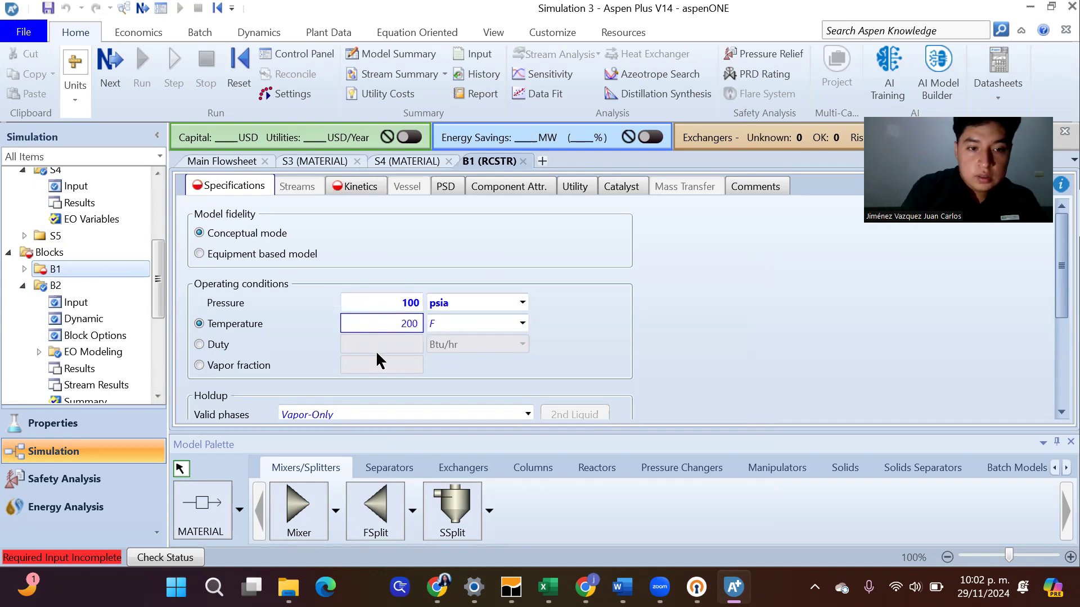
click(460, 371)
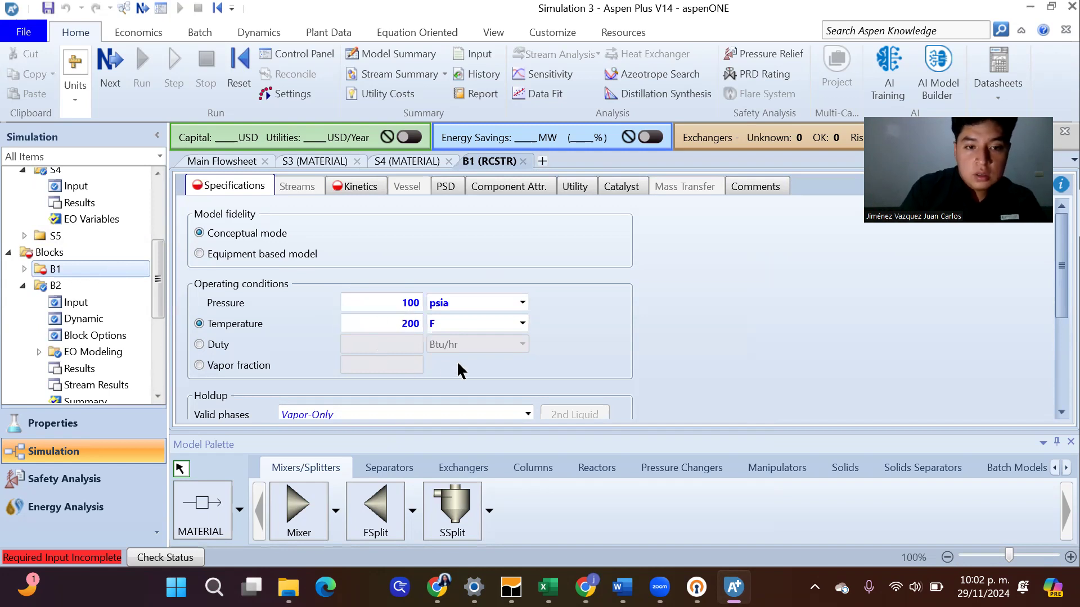
Set reactor B1's holdup to Liquid-Only valid phases and specify a reactor volume of 200 cuft
drag(1053, 309, 1052, 377)
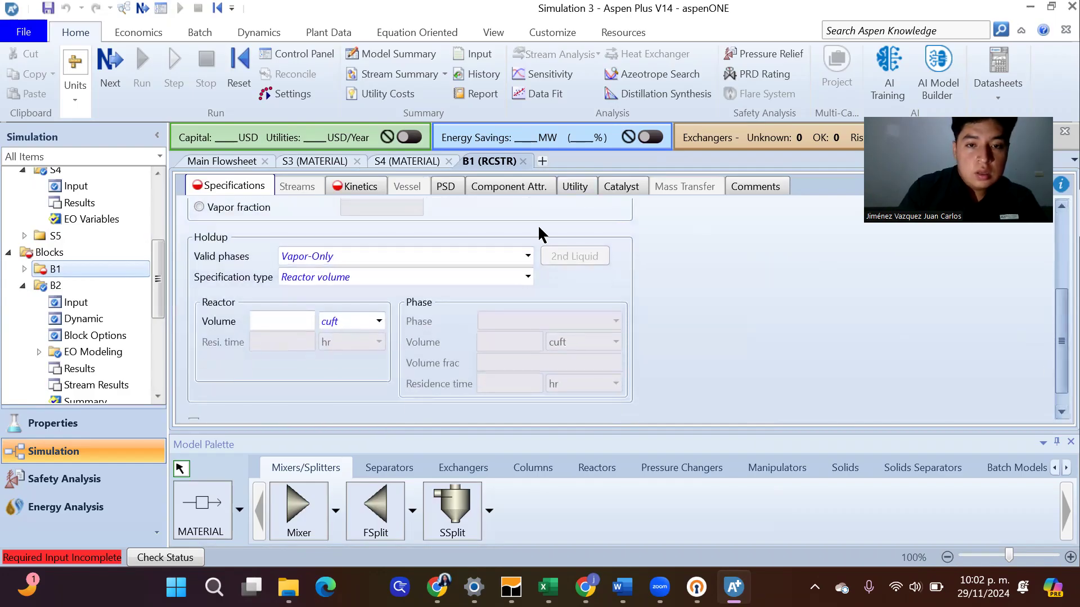
click(528, 256)
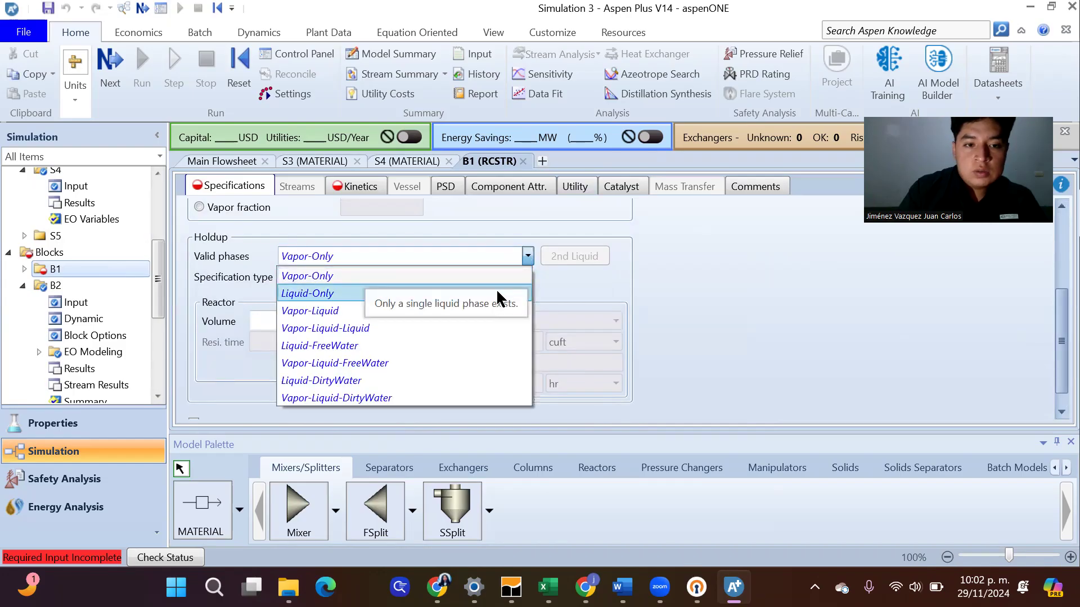
click(496, 289)
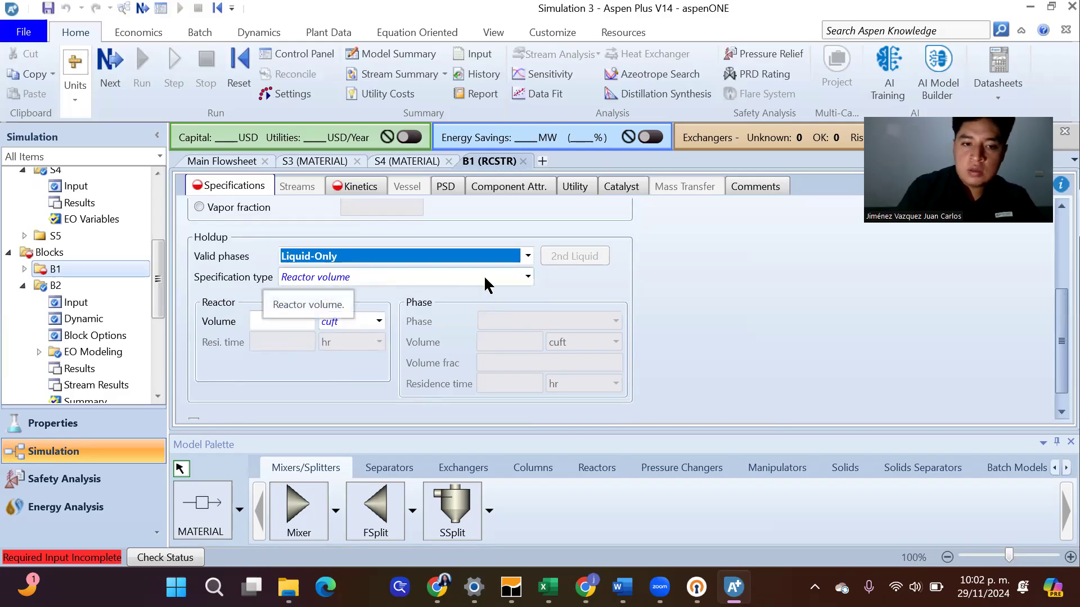
click(528, 277)
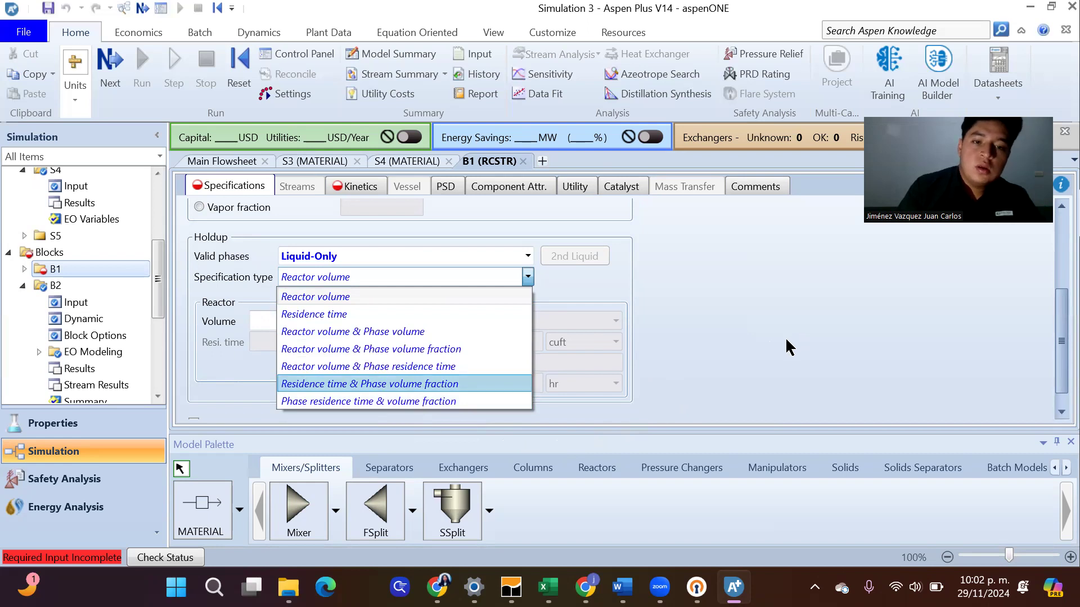
click(673, 314)
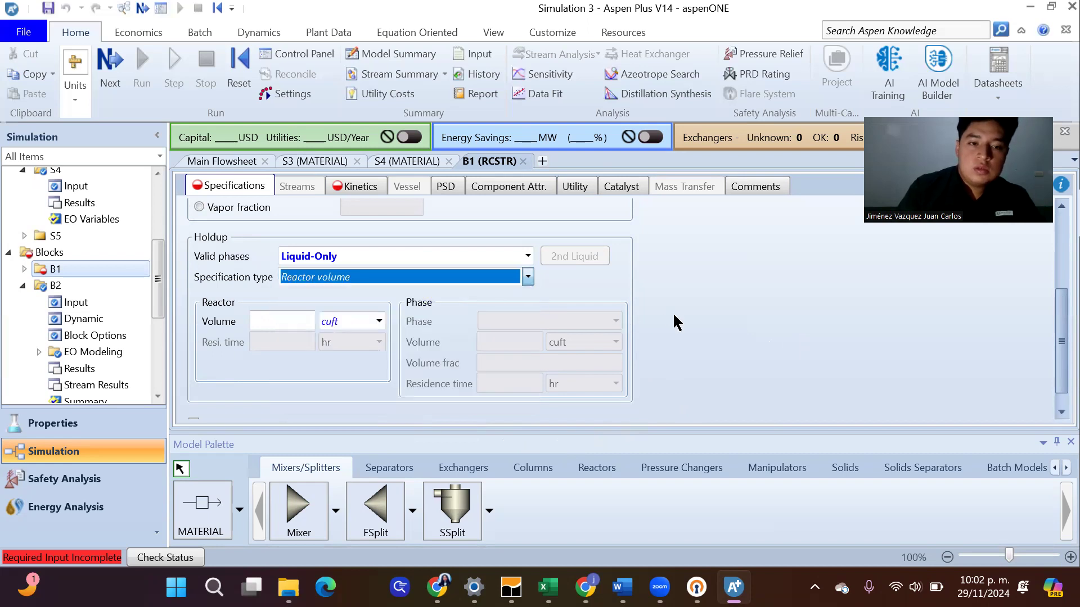
click(284, 315)
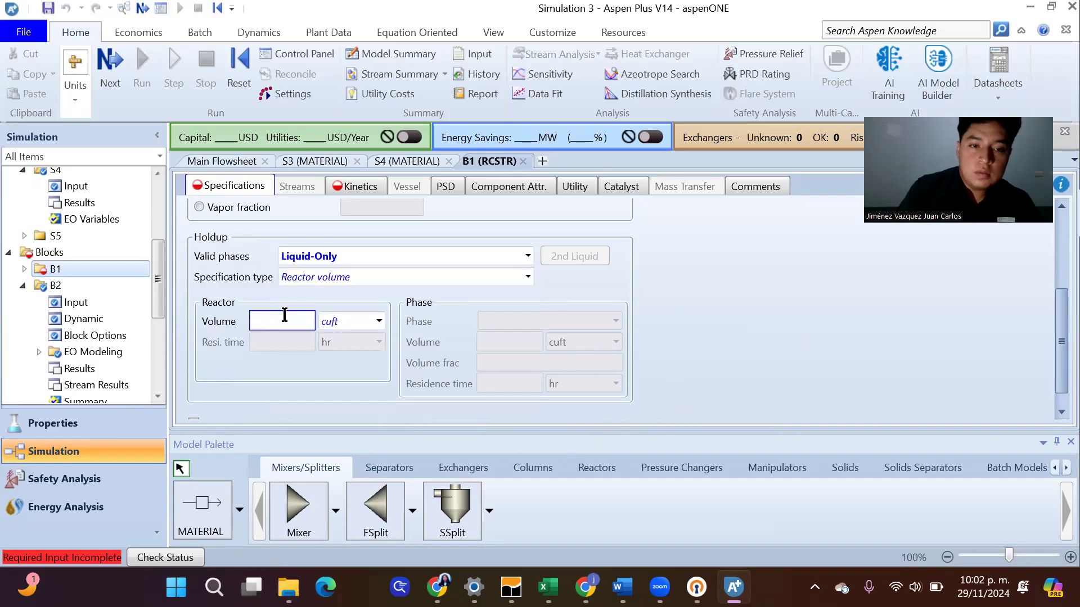
text(200)
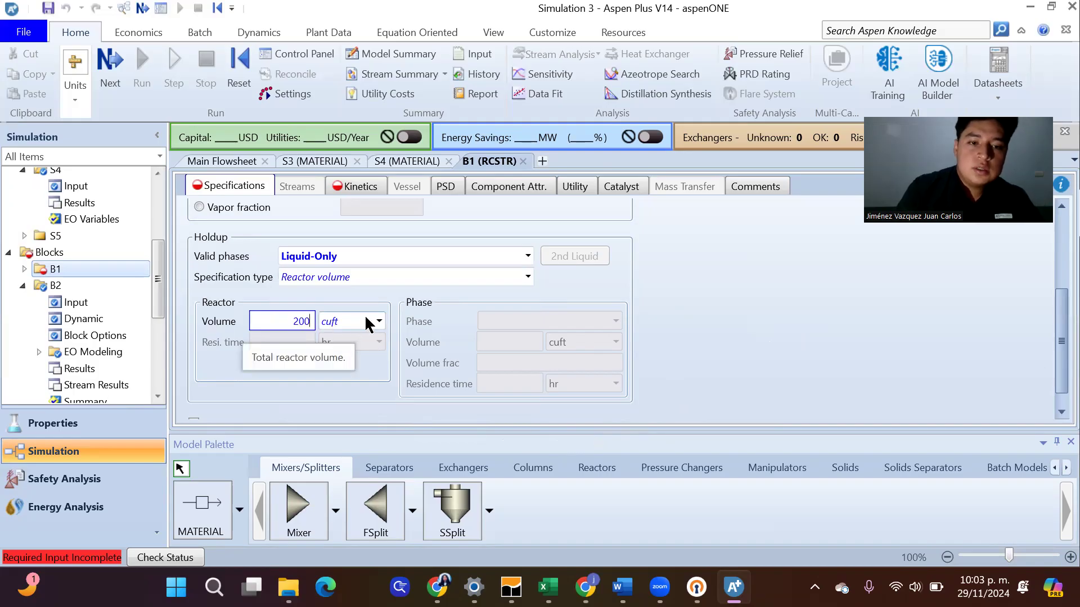
click(721, 326)
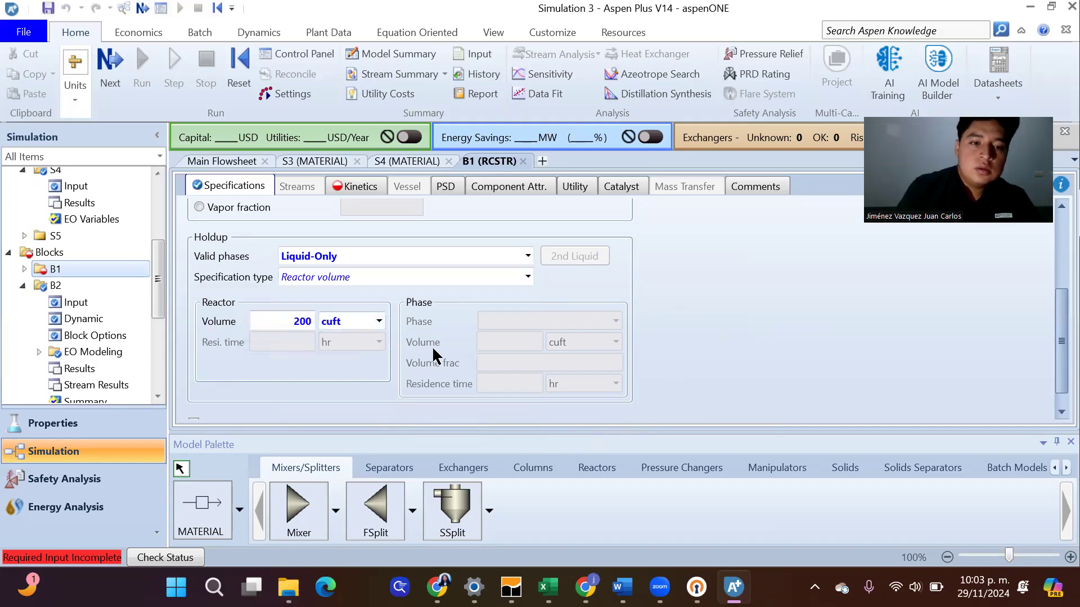
Change reactor B1's holdup specification type to Residence time and check the reactor's residence time in the article's Conventional Process section in Chrome
click(528, 276)
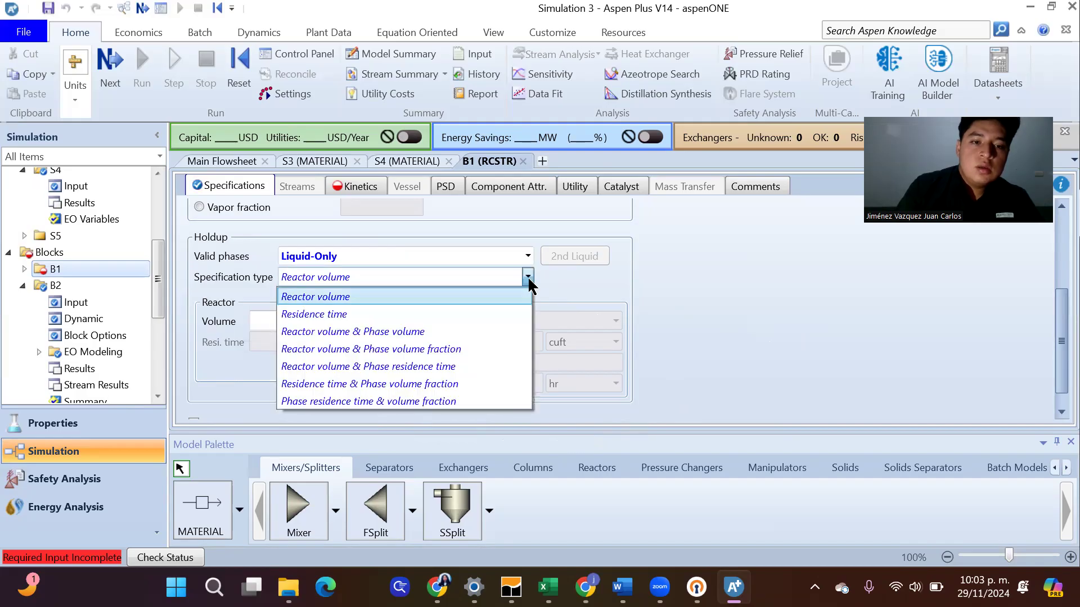
click(407, 310)
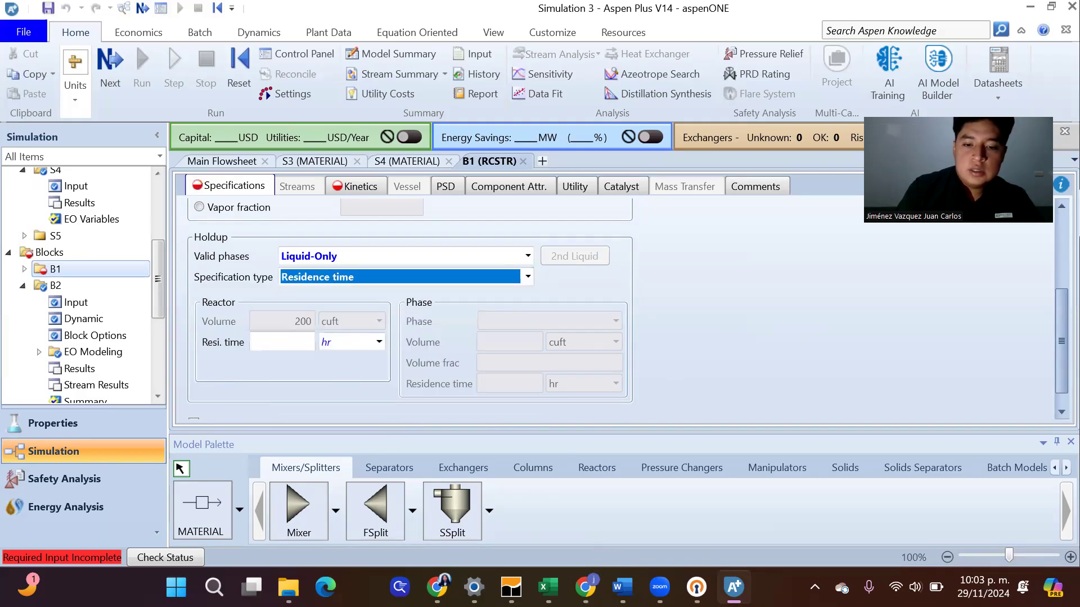
mouse_move(585, 587)
click(645, 510)
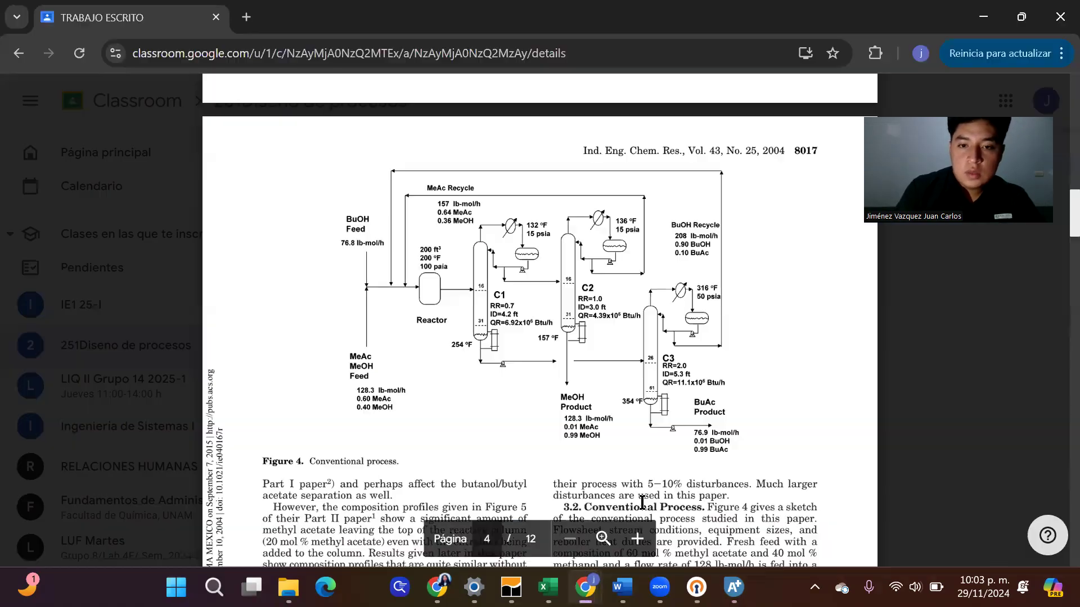
scroll(619, 381, down, 2)
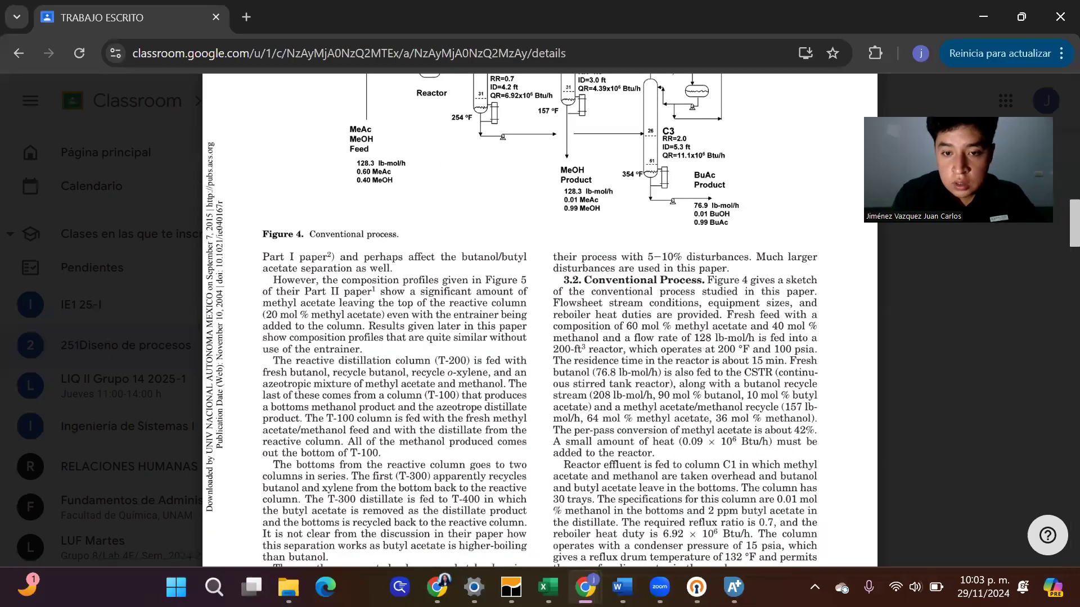
scroll(605, 364, down, 1)
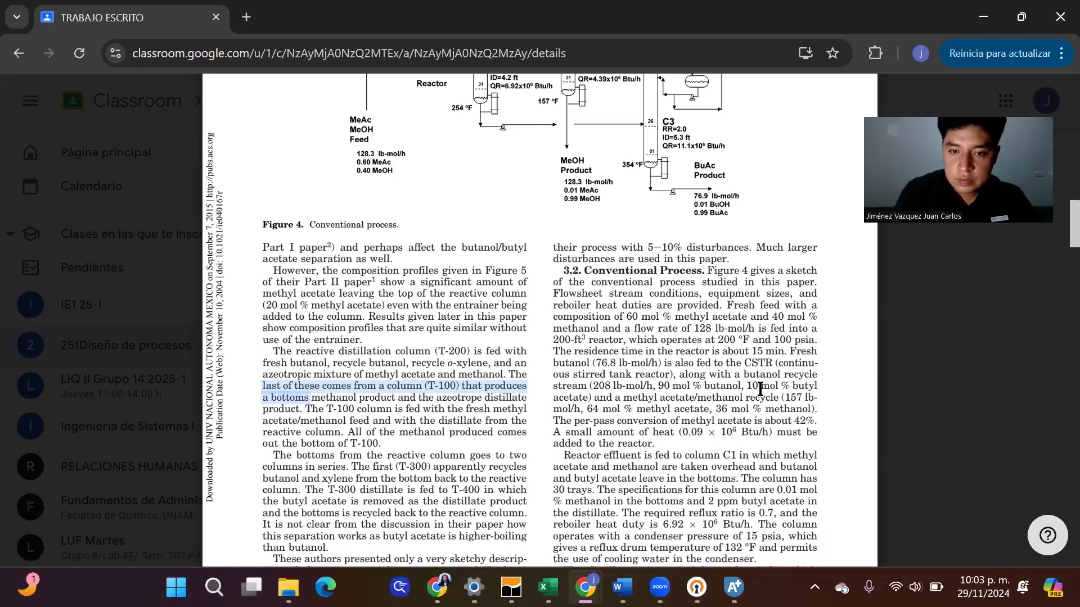
mouse_move(734, 588)
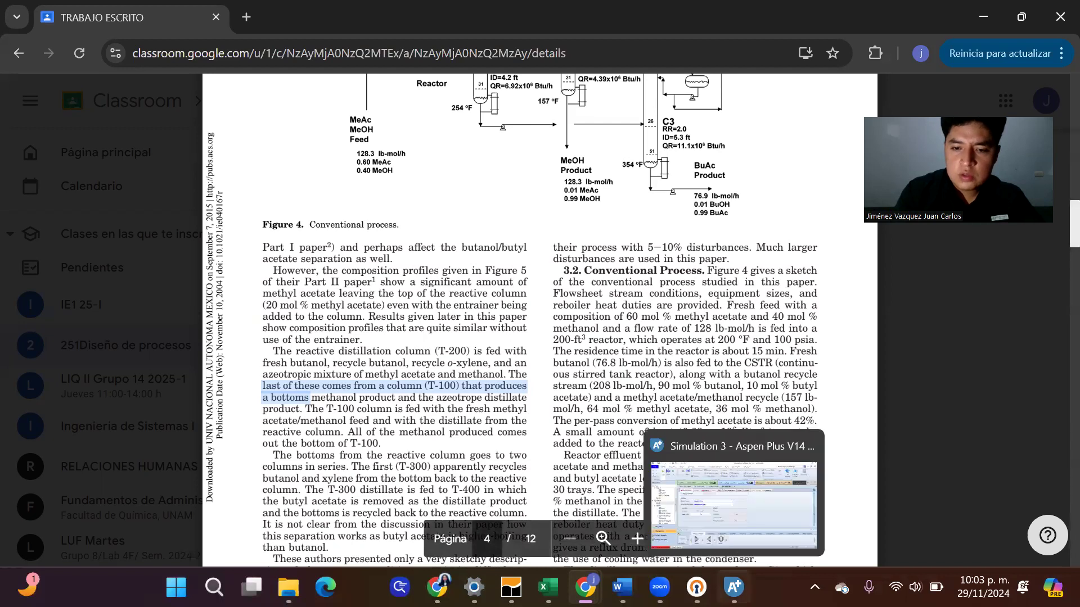
click(718, 512)
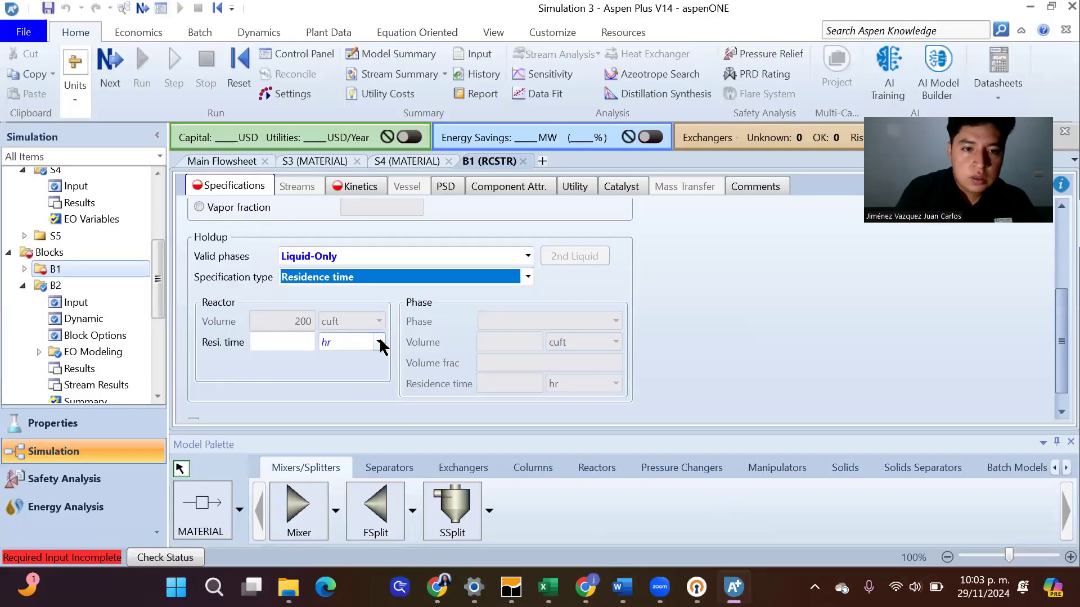
Set reactor B1's residence time to 15 min
click(379, 343)
click(353, 394)
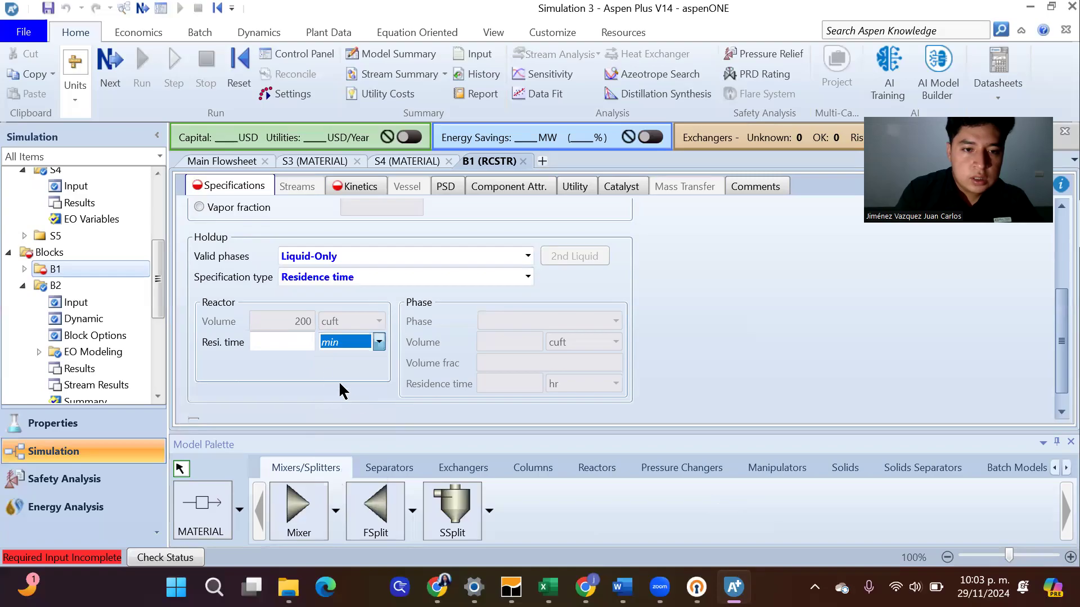
click(298, 343)
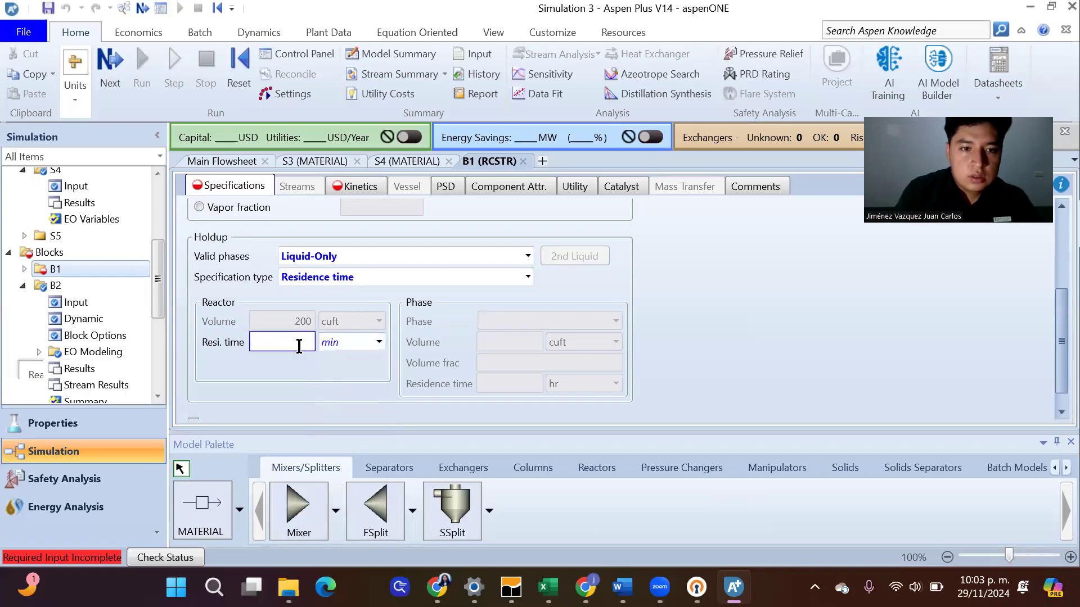
text(15)
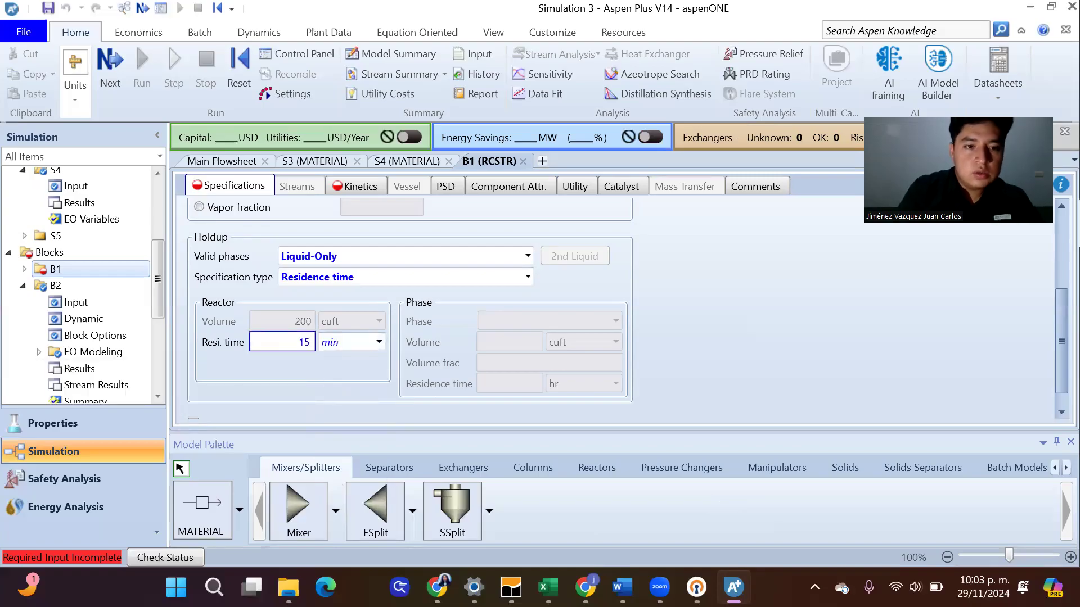
click(738, 303)
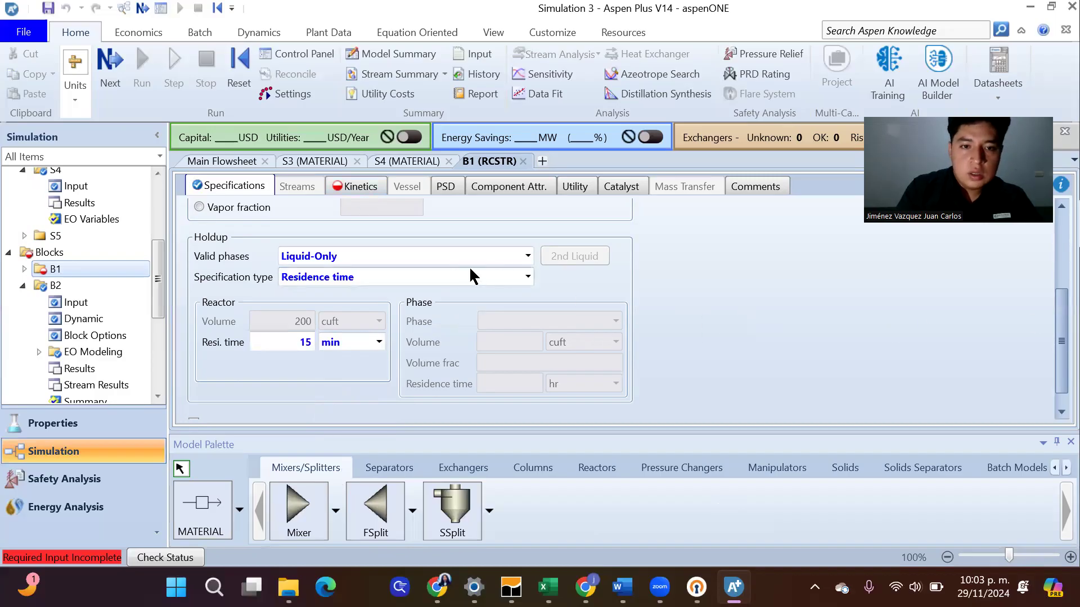
Return reactor B1's holdup specification type to Reactor volume
click(527, 278)
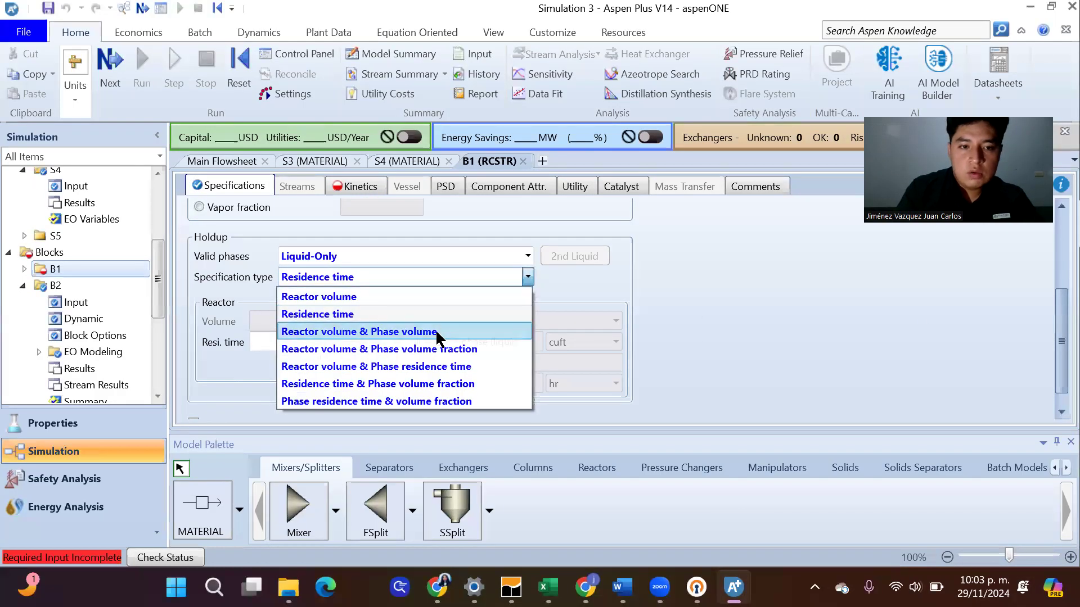
click(435, 298)
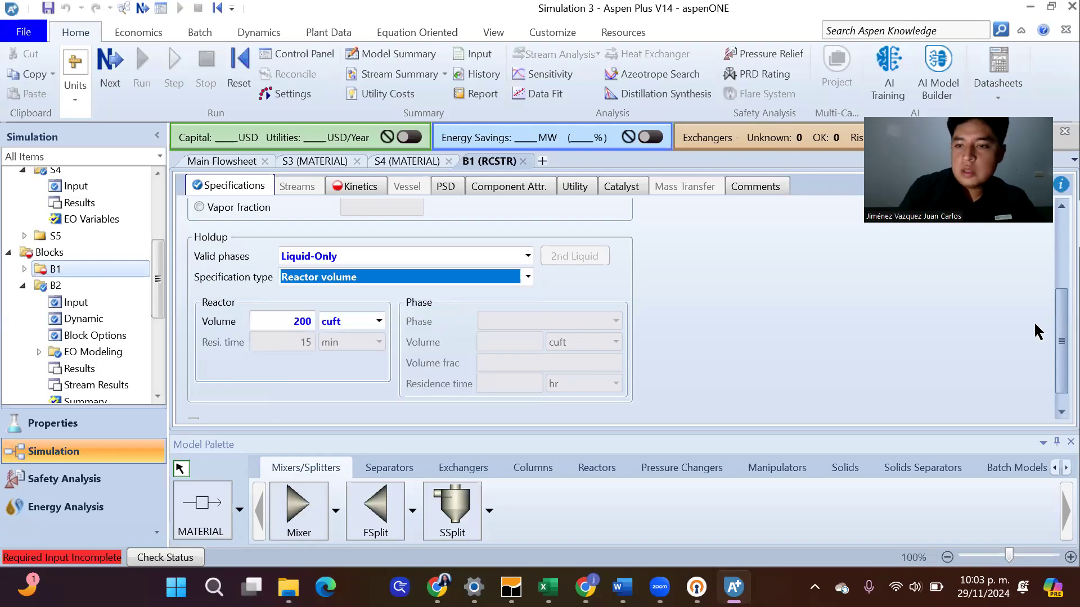
drag(1051, 323, 1051, 237)
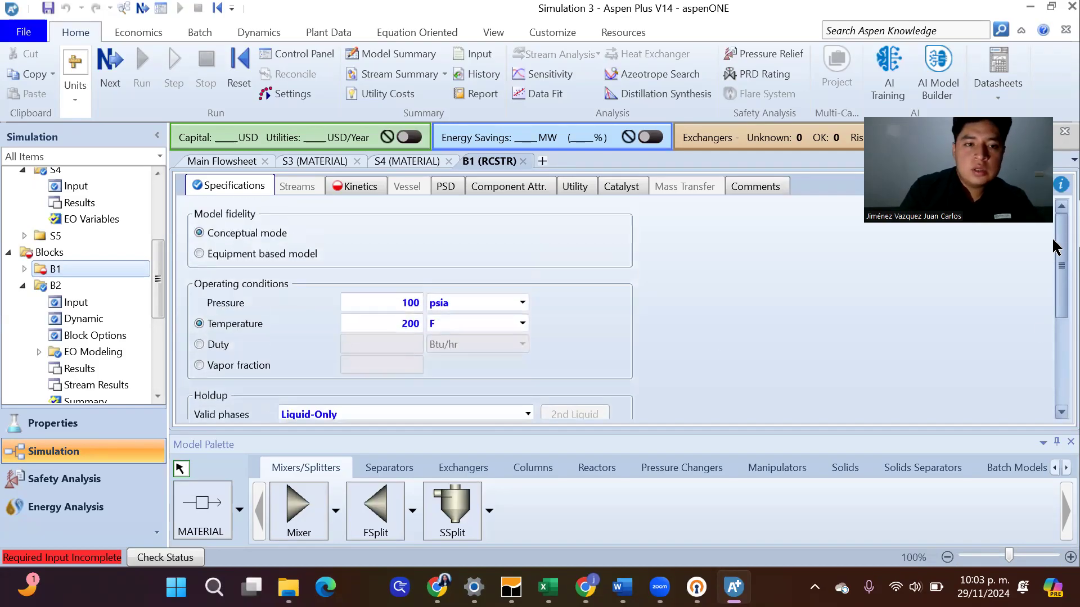
Create reaction set R-1 of type GENERAL in reactor B1's kinetics
click(347, 194)
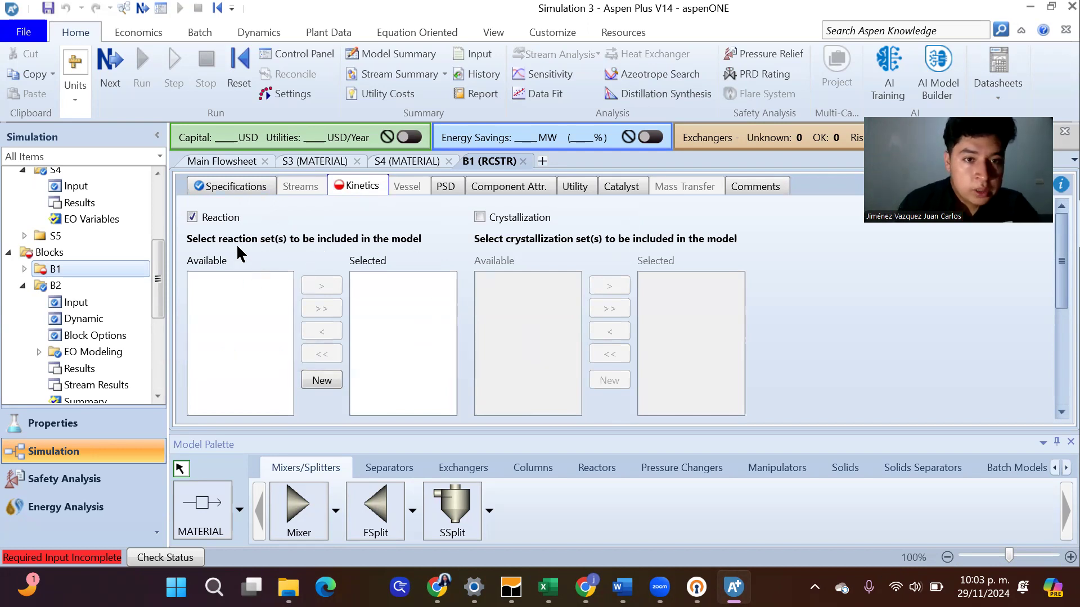
click(317, 382)
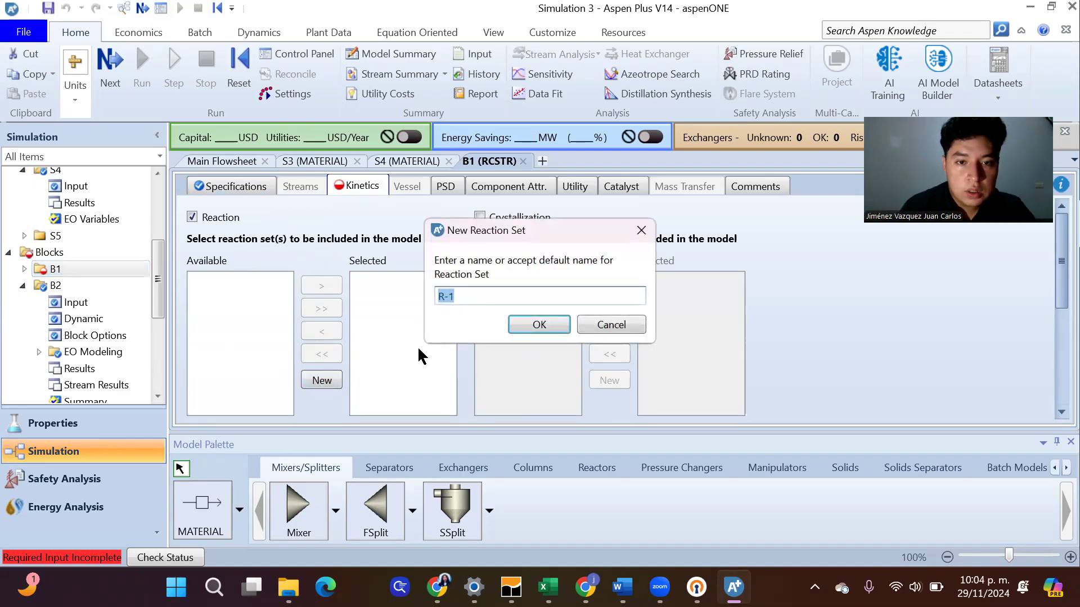
click(558, 326)
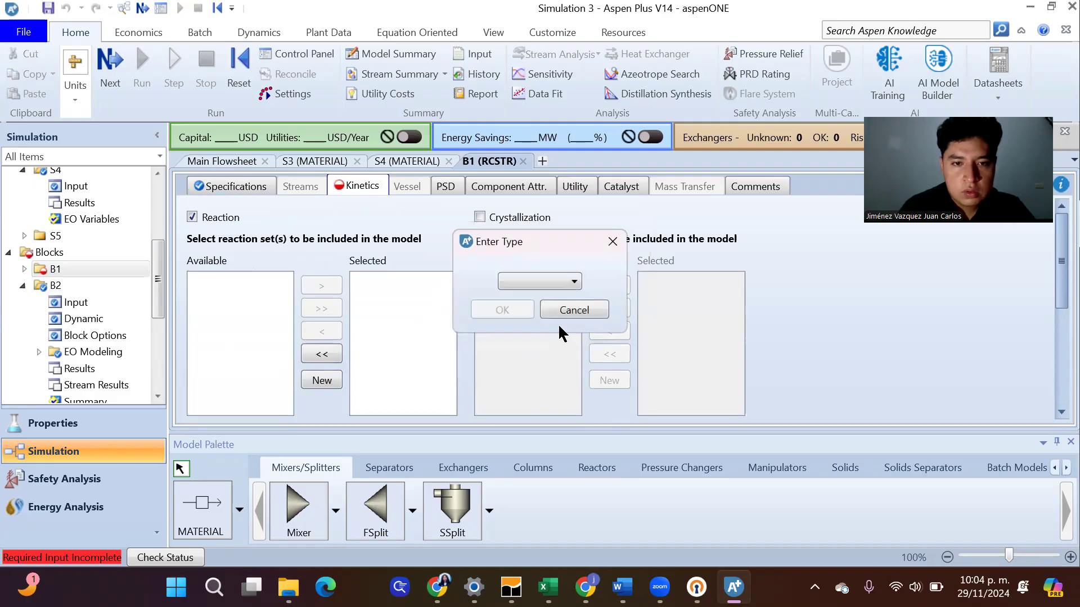
click(575, 282)
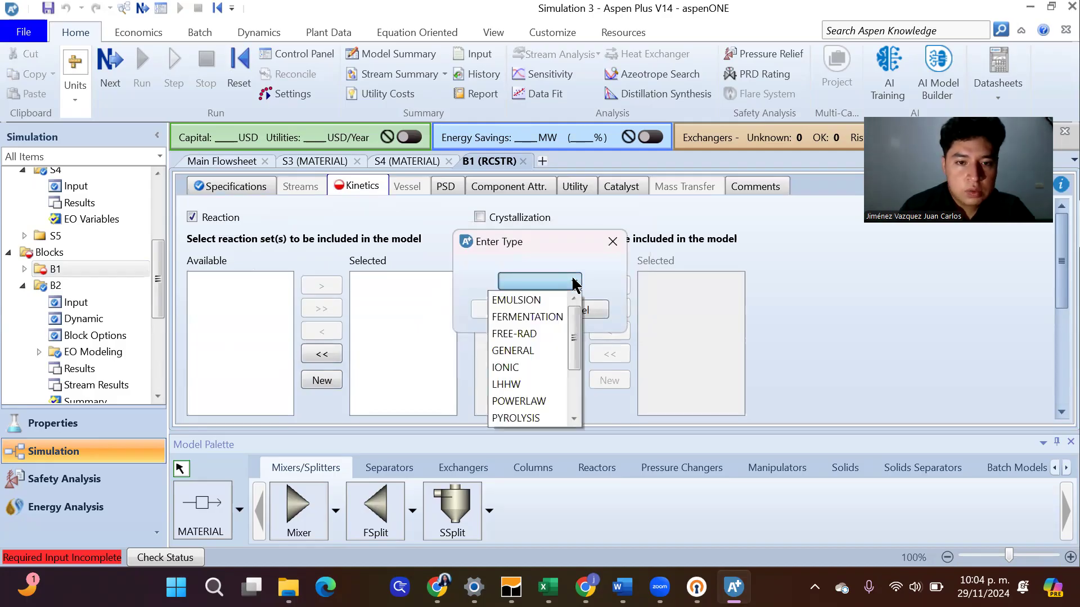
click(530, 359)
click(523, 312)
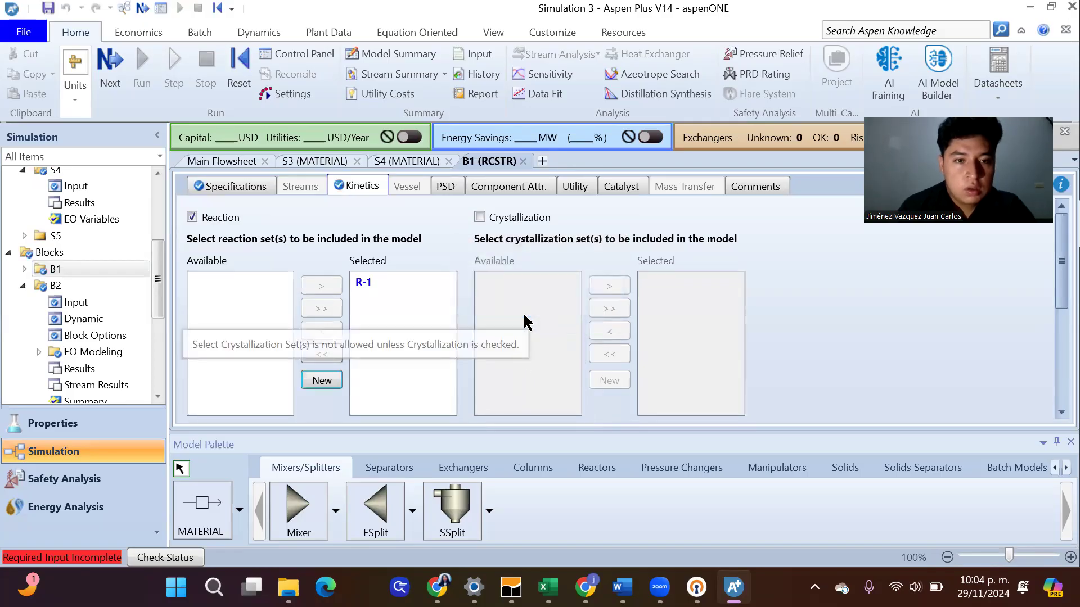
click(369, 282)
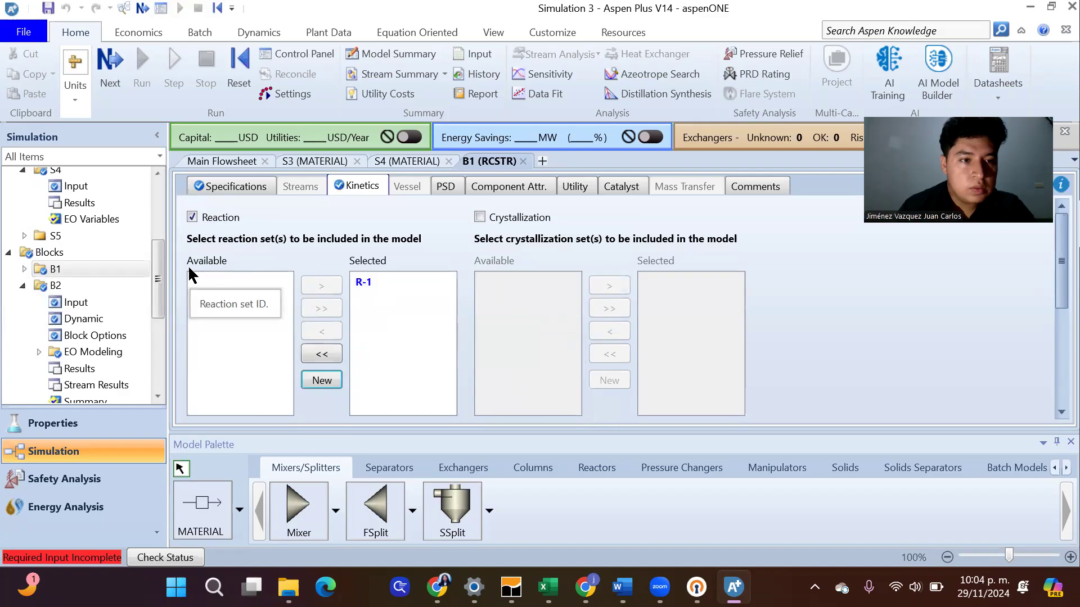
double_click(369, 283)
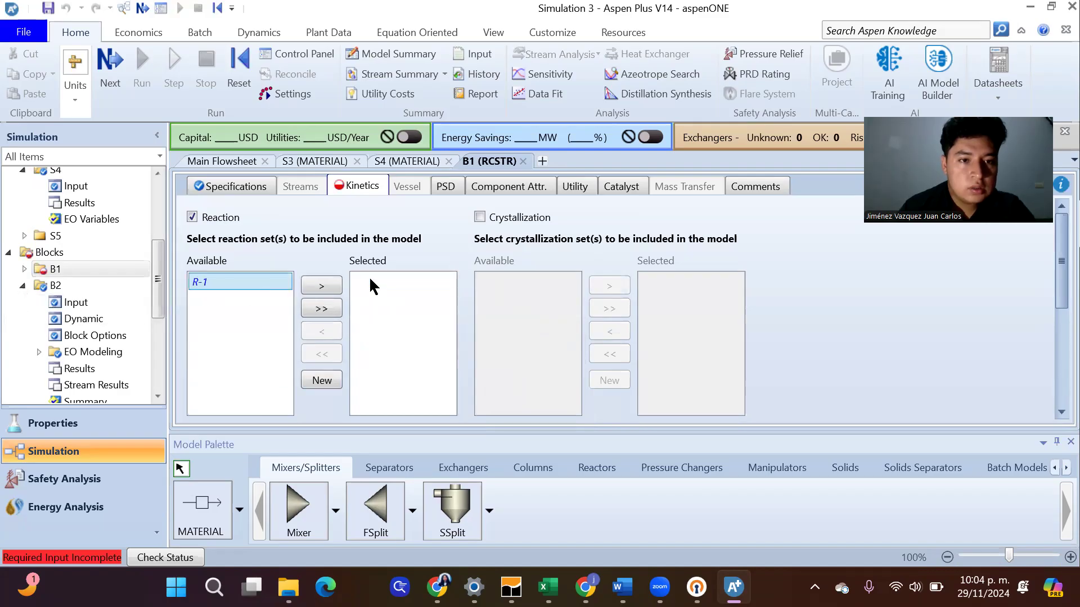
click(331, 287)
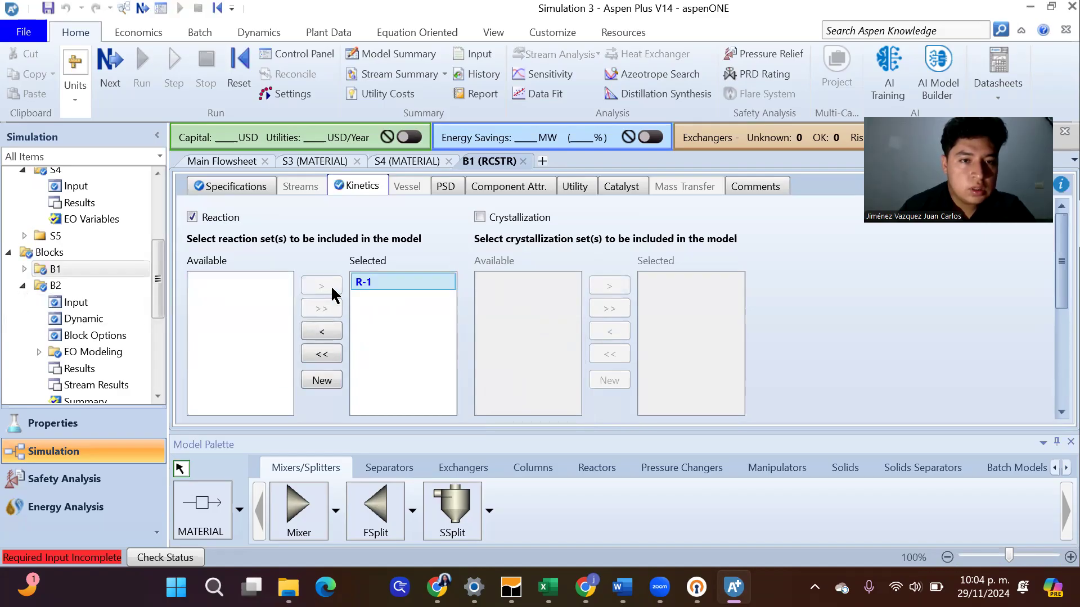
Add a new reaction named R1 to reaction set R-1 and set its reaction class to EQUILIBRIUM
drag(159, 272, 159, 321)
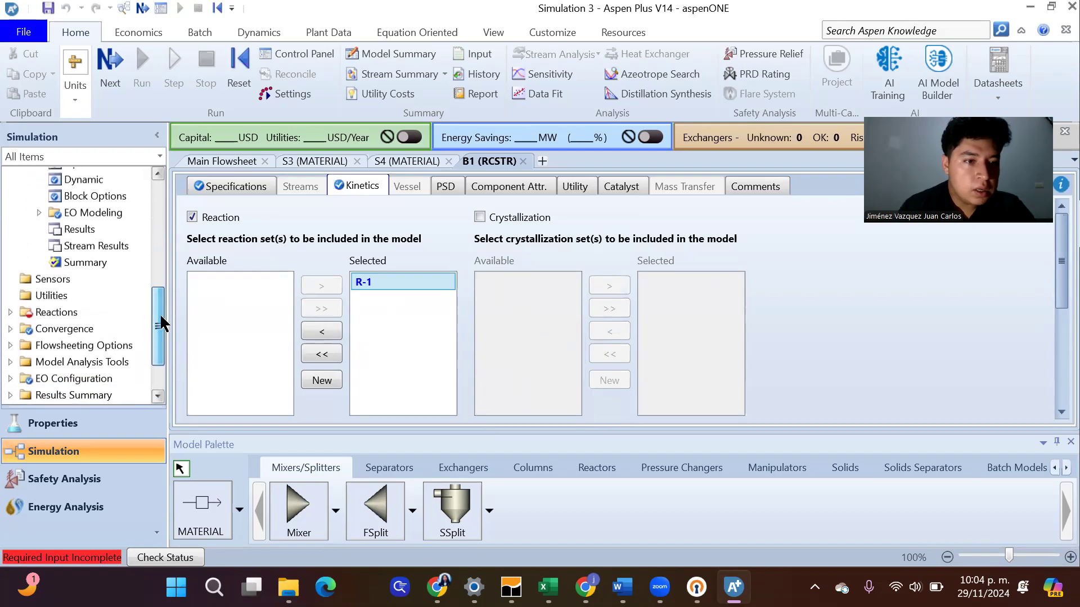
click(32, 312)
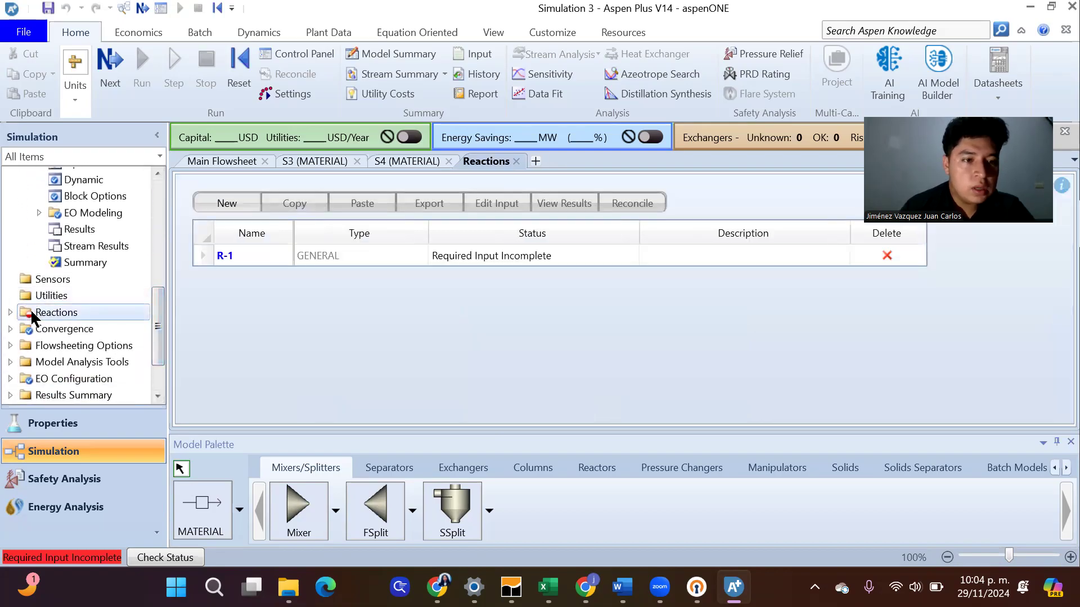
click(252, 257)
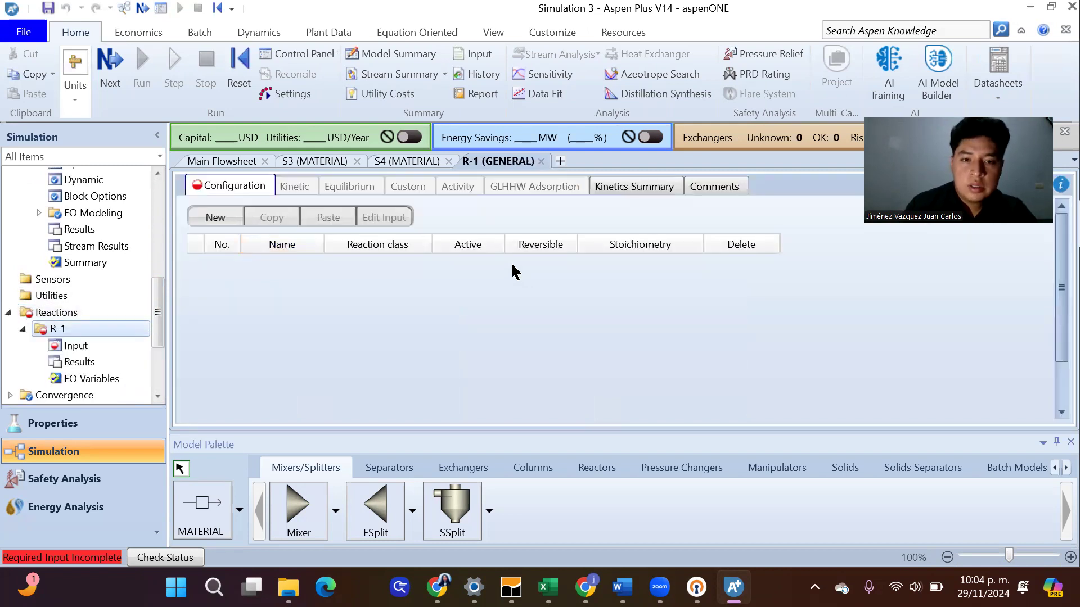
click(224, 217)
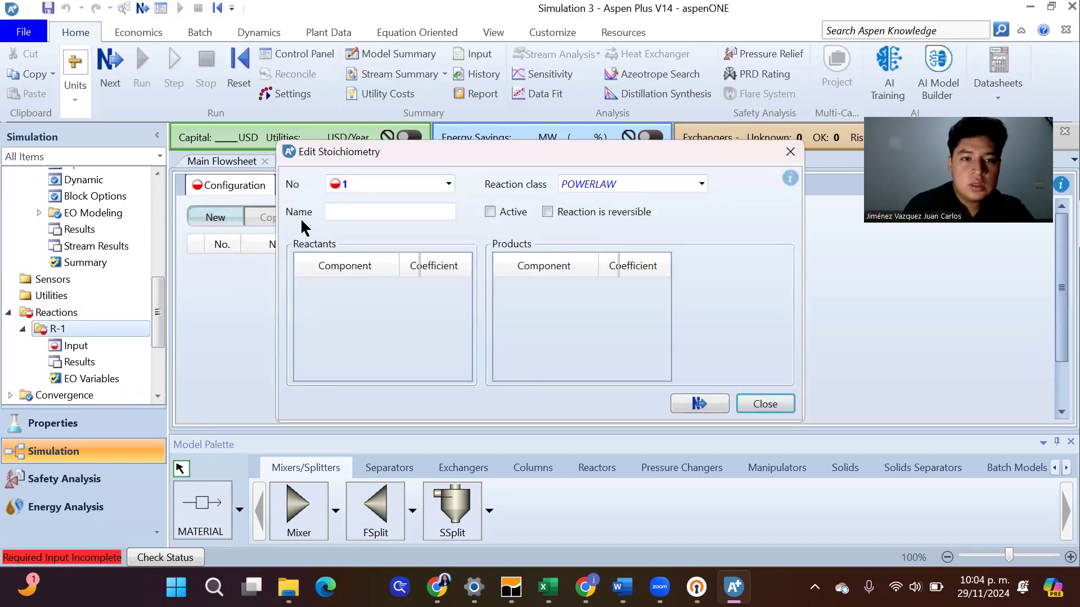
click(409, 212)
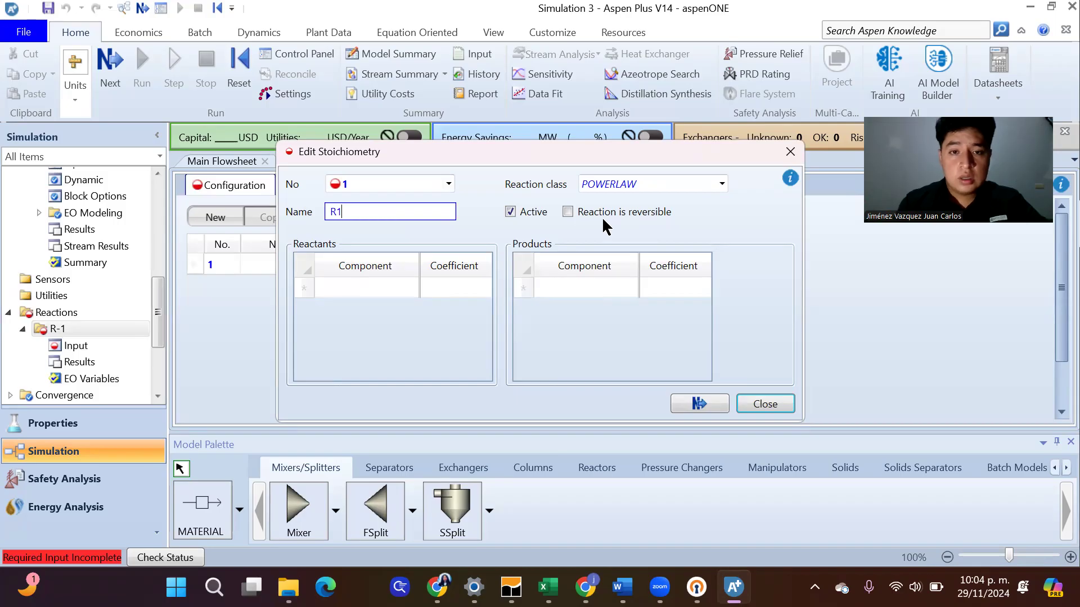
click(721, 184)
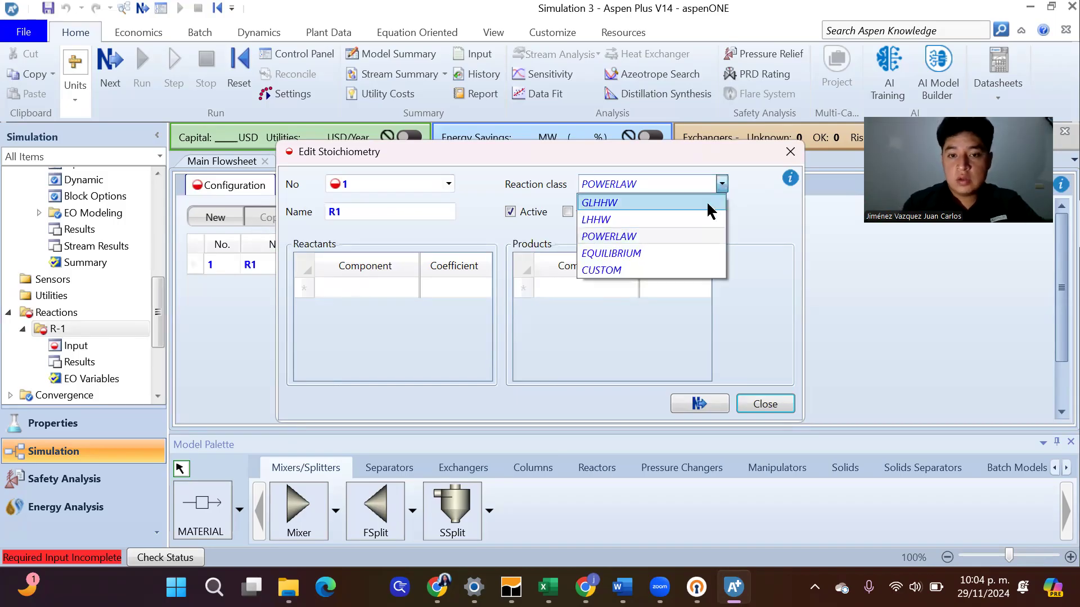
click(669, 253)
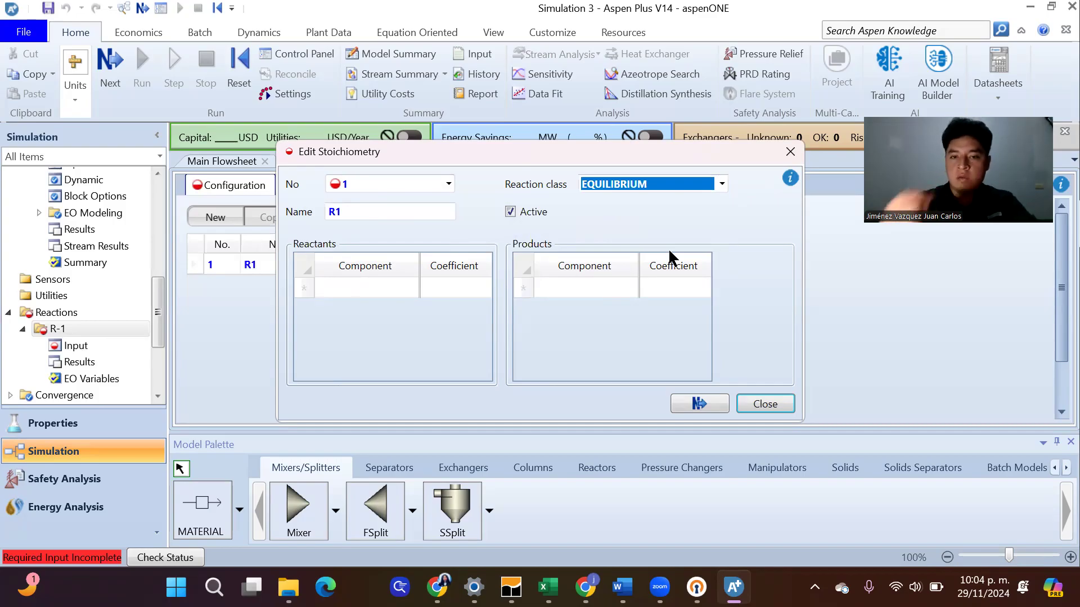
Add C3H6O2-3 as a reactant of reaction R1 with a coefficient of -1
click(374, 288)
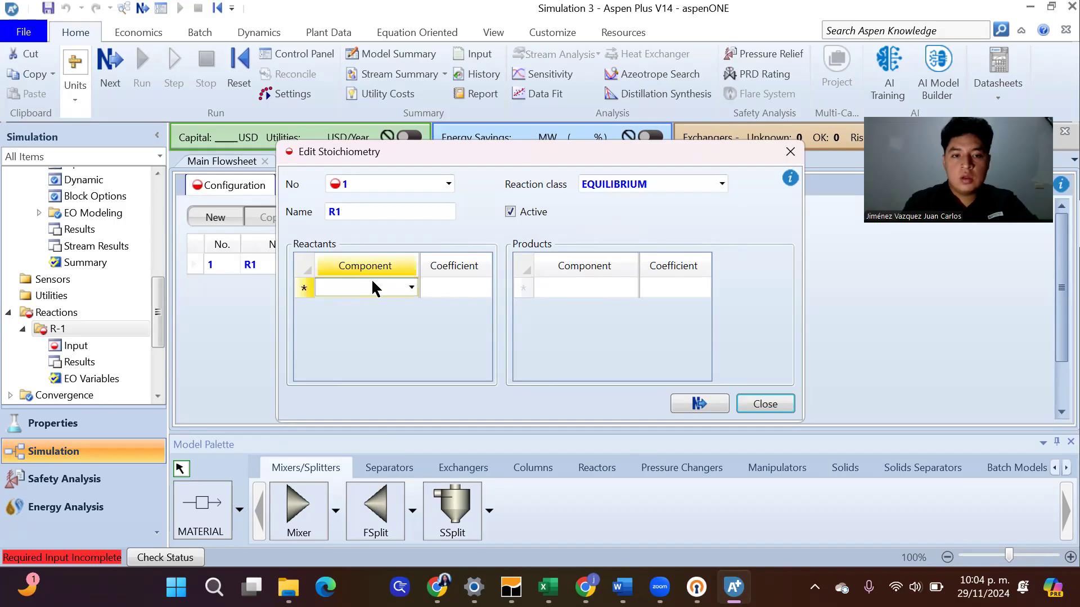
click(411, 288)
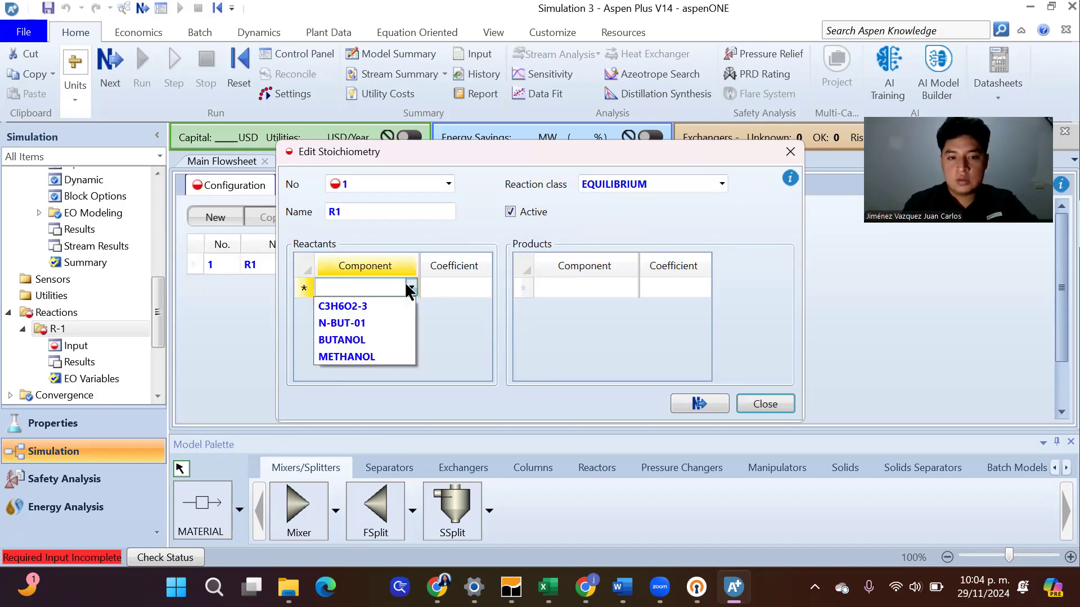
click(384, 305)
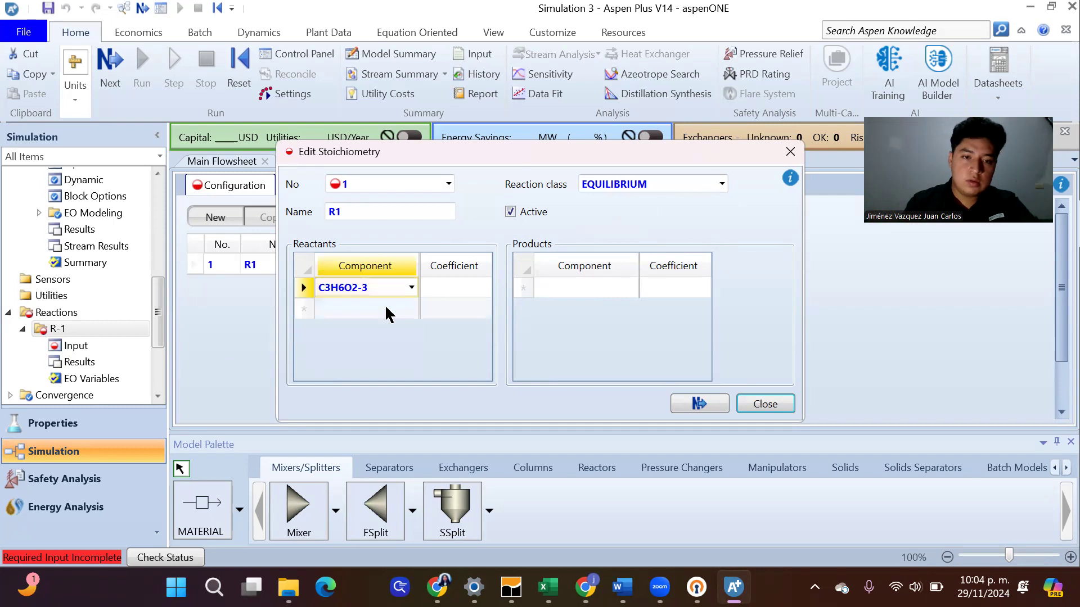
click(456, 294)
text(-1)
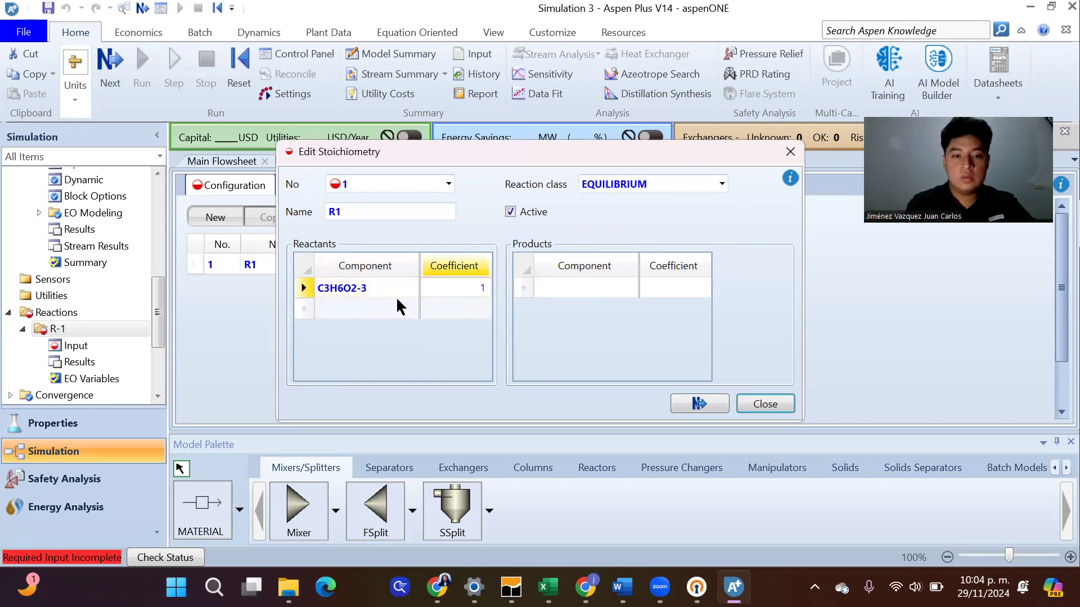
Add BUTANOL as the second reactant of reaction R1 with a coefficient of -1
click(392, 309)
click(407, 308)
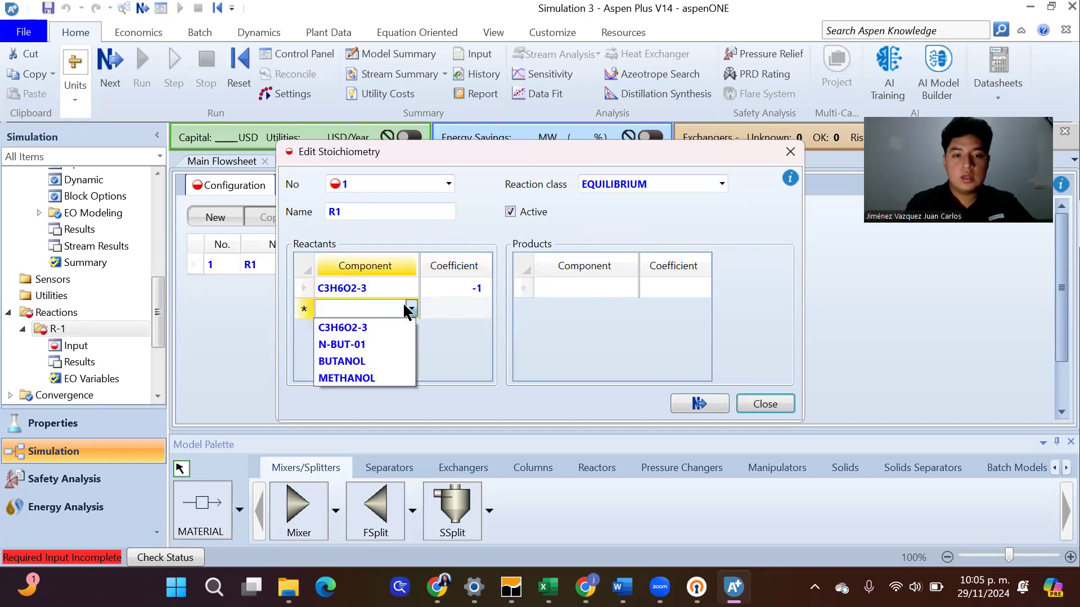
click(384, 378)
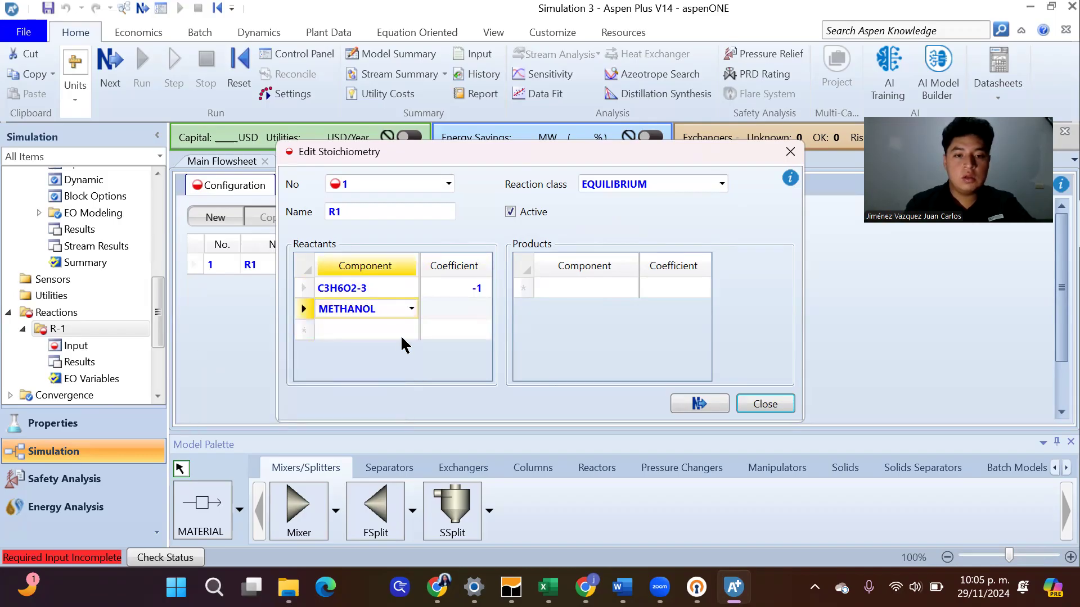
click(411, 308)
click(369, 361)
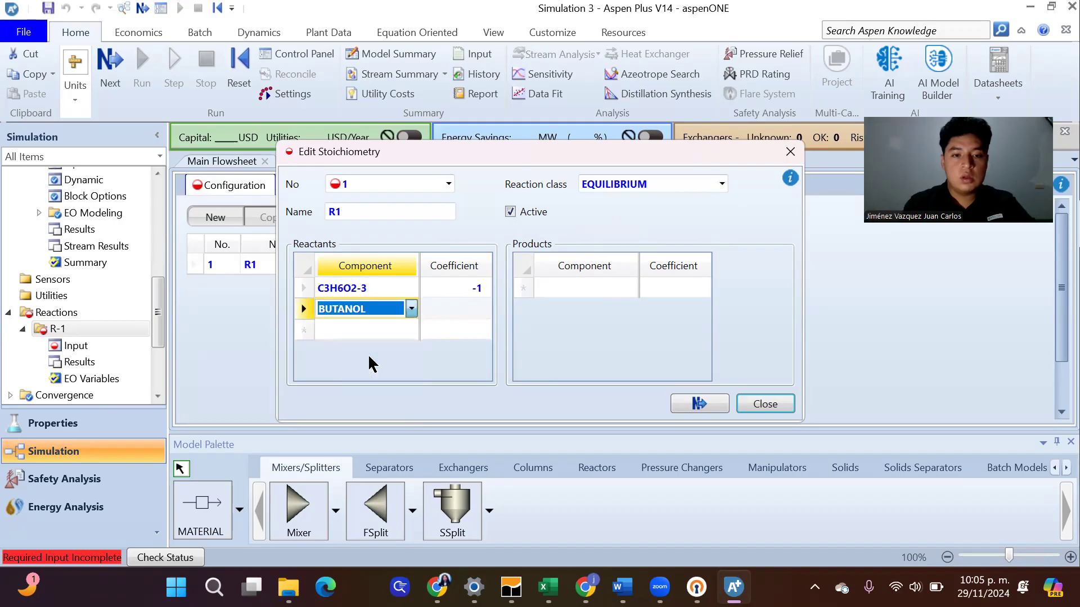
click(475, 309)
text(1)
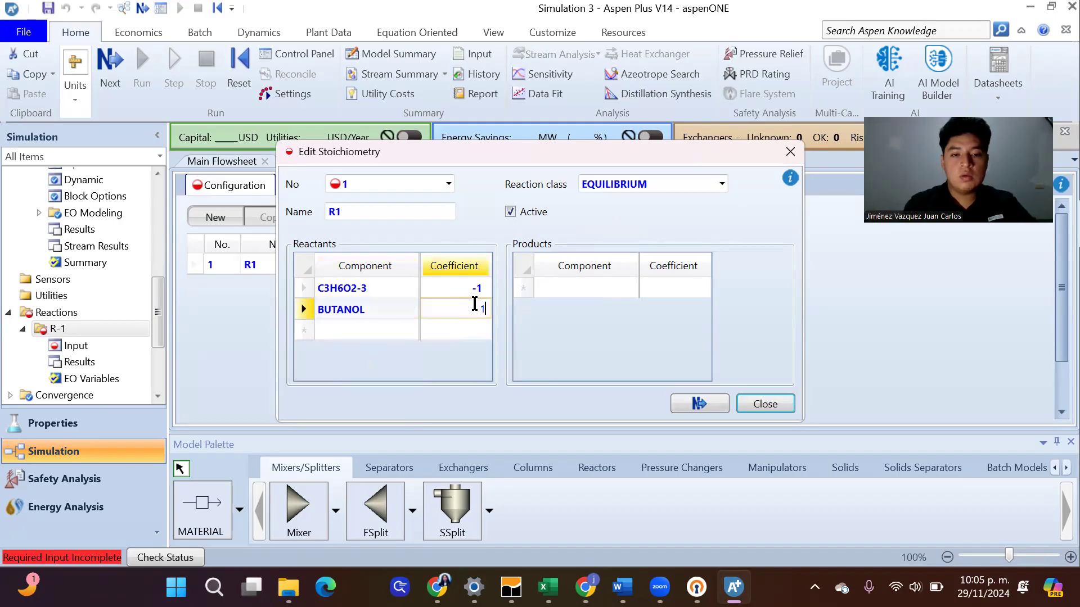
Add N-BUT-01 and METHANOL as the products of reaction R1
click(602, 288)
click(630, 289)
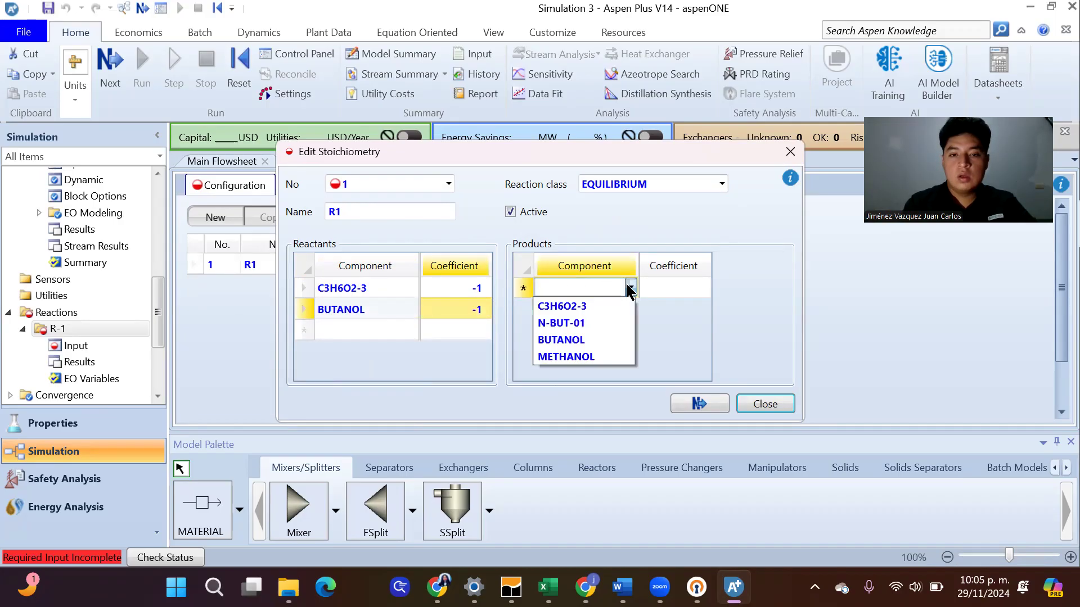
click(606, 324)
click(630, 310)
click(631, 311)
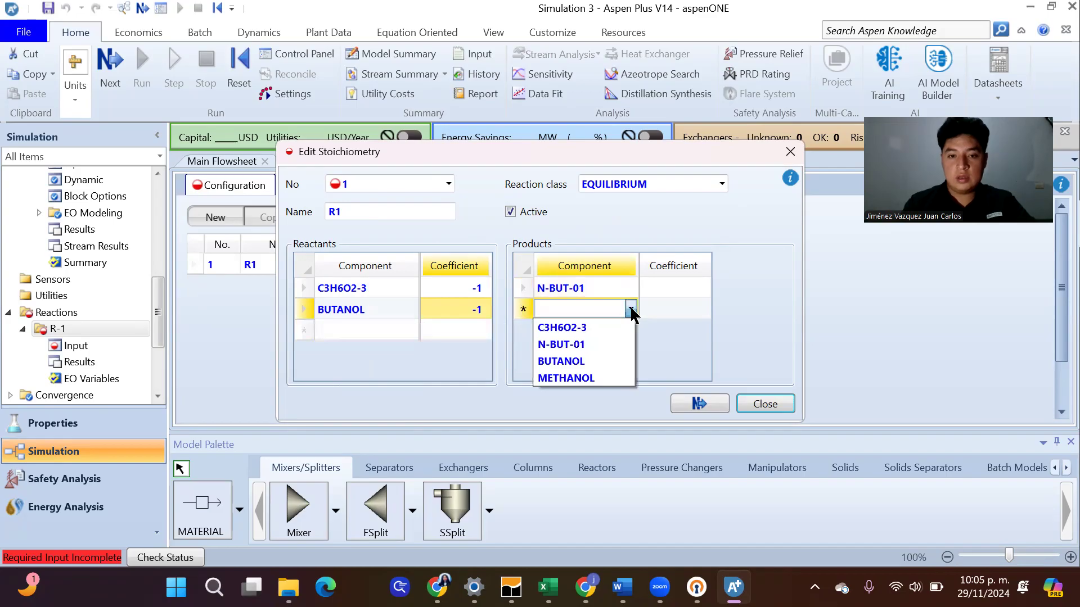
click(597, 378)
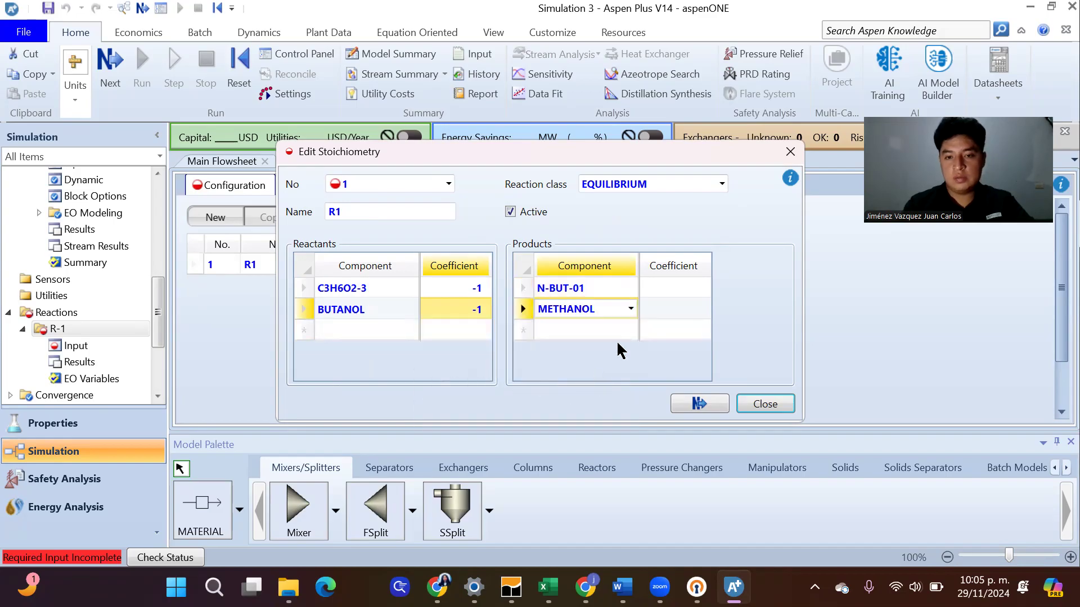
Set the coefficients of N-BUT-01 and METHANOL to 1 and close the stoichiometry editor
click(670, 288)
text(1)
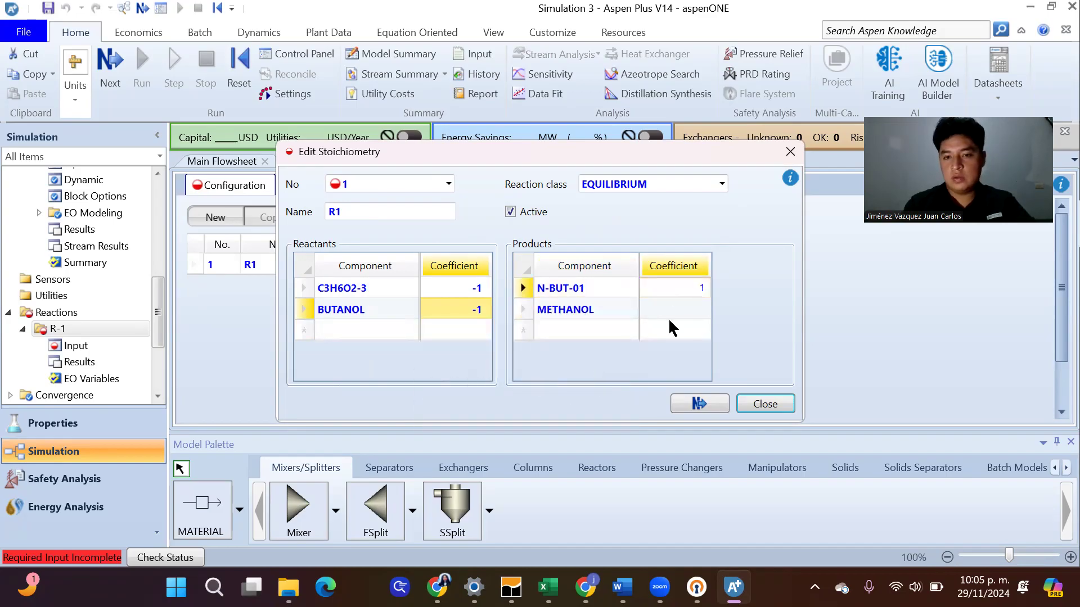
click(684, 309)
text(1)
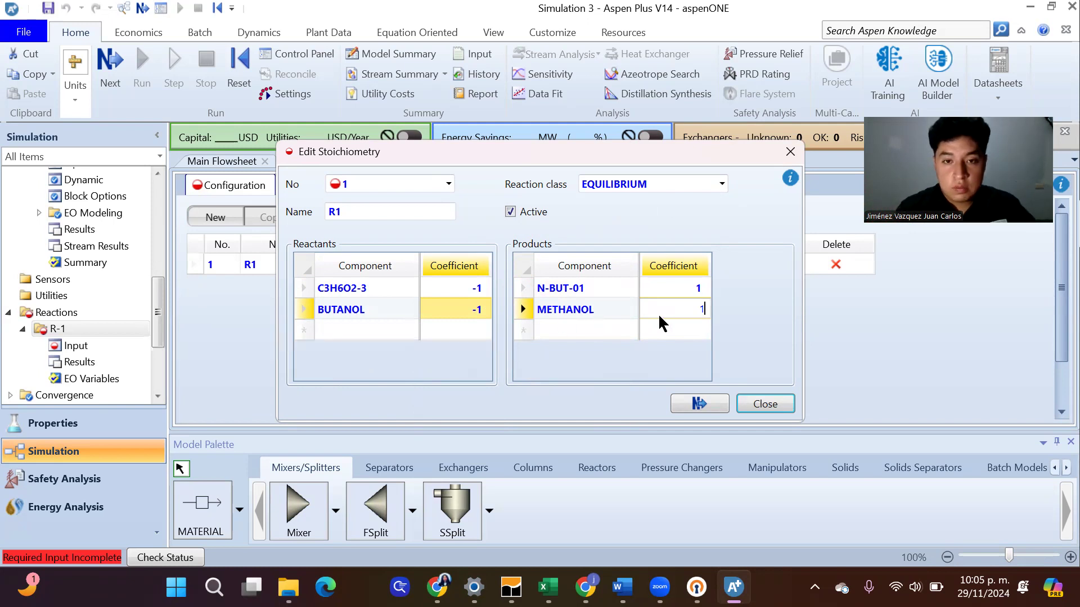
click(697, 403)
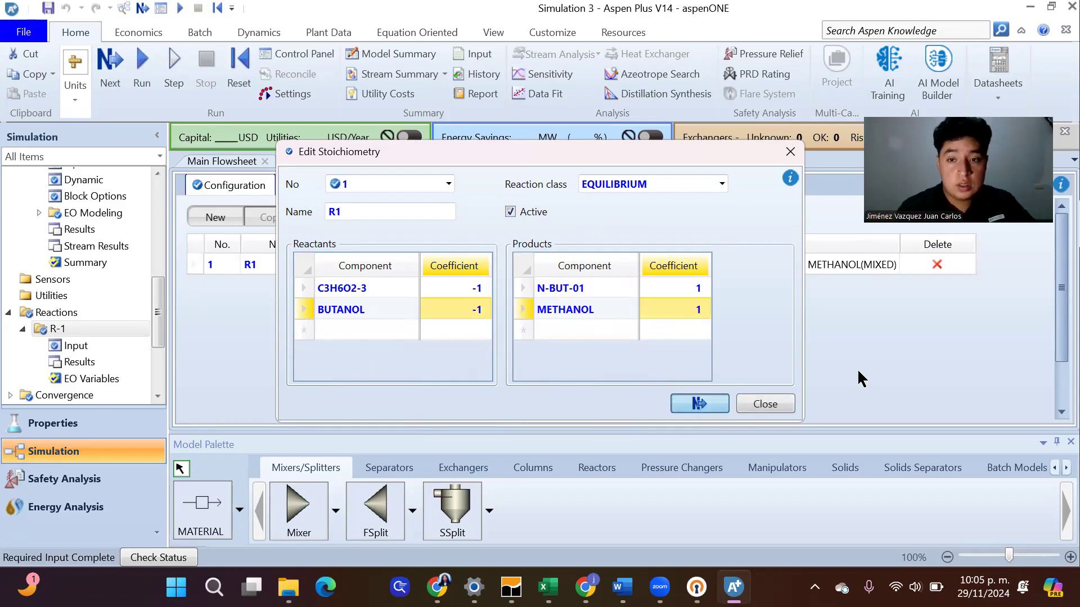
click(790, 153)
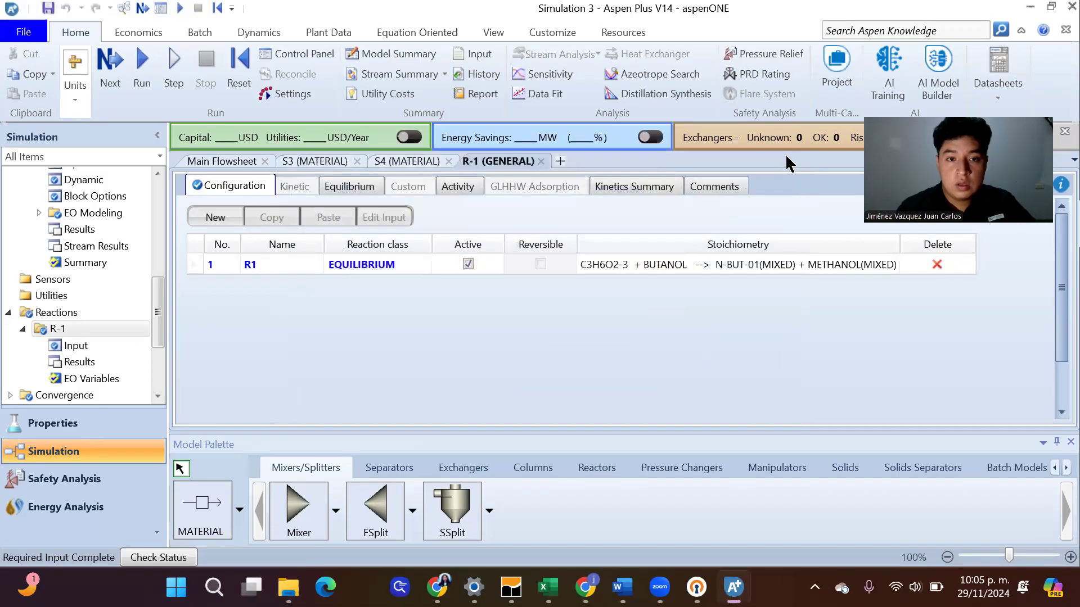
Have reaction R1's Keq computed from the built-in expression, with Molality as the concentration basis
click(345, 191)
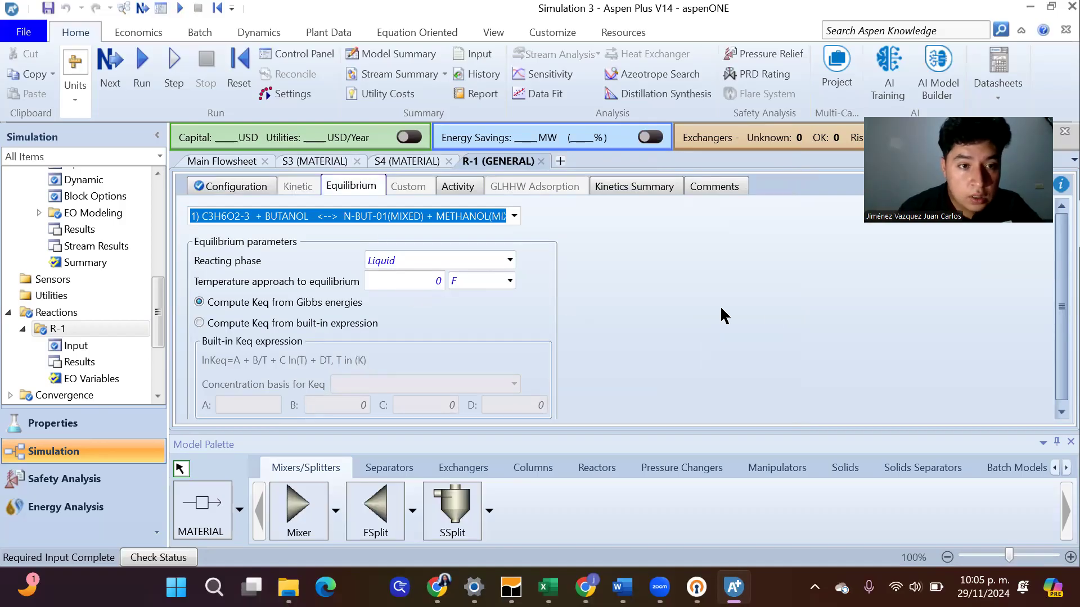
click(200, 324)
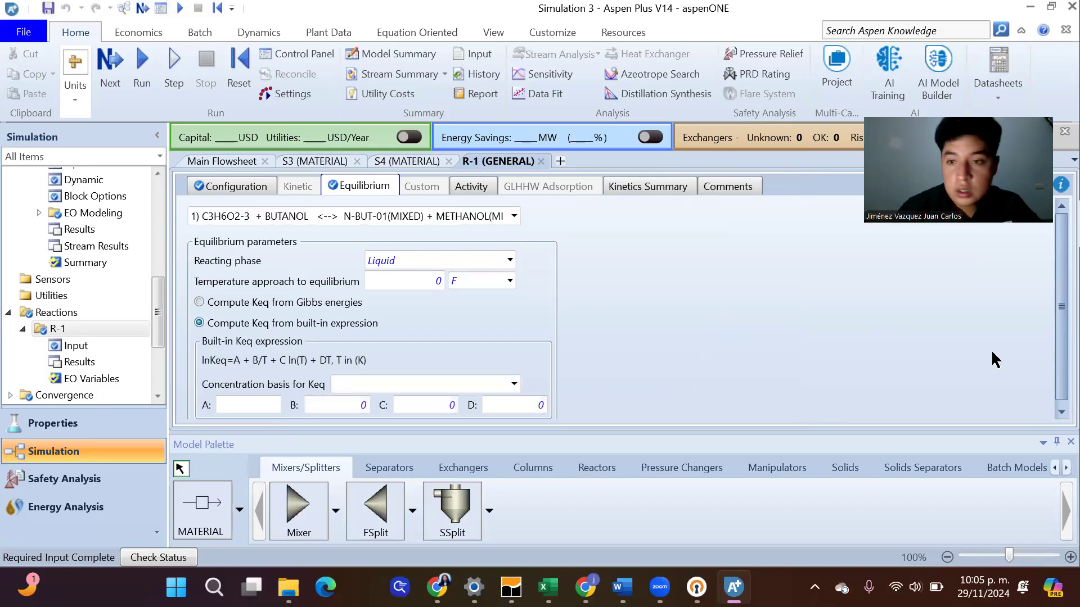
scroll(1052, 309, down, 1)
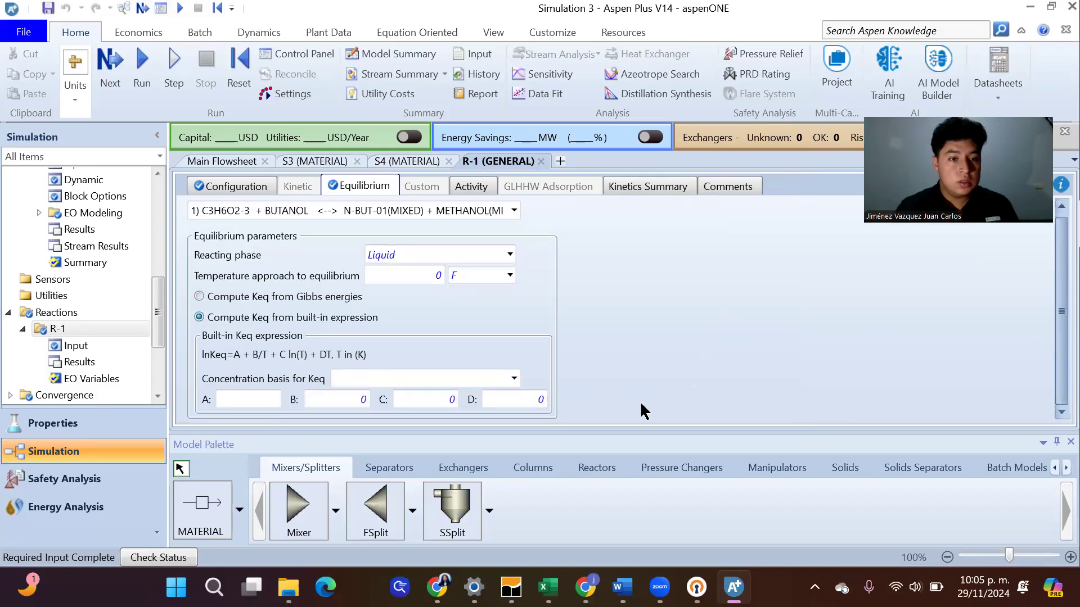
click(513, 379)
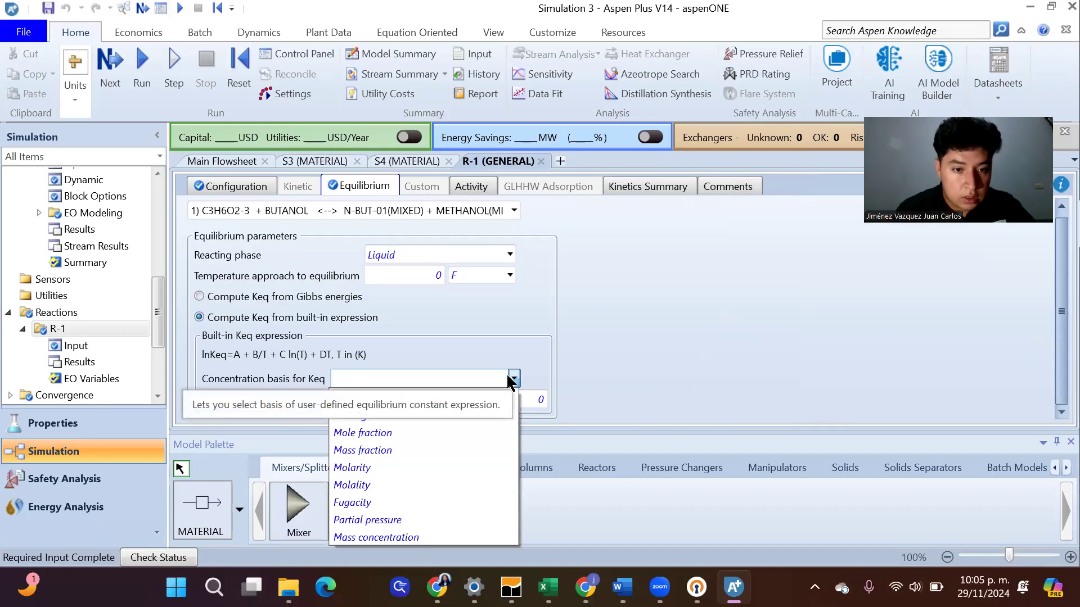
click(397, 485)
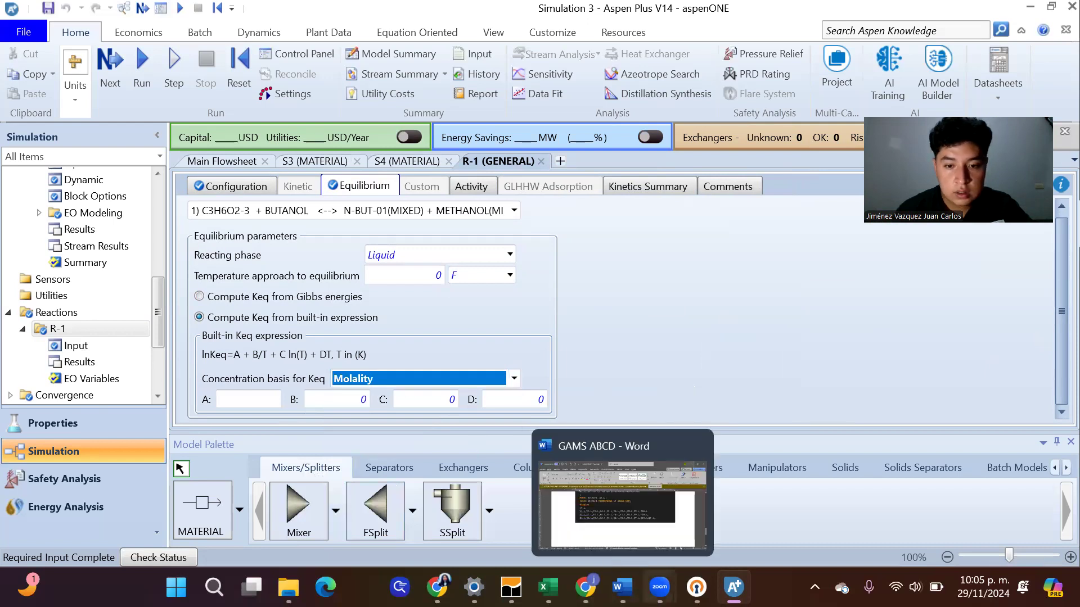
Switch to the article in Chrome, examine its forward and reverse rate constants and concentration basis, and return to Aspen Plus
mouse_move(585, 587)
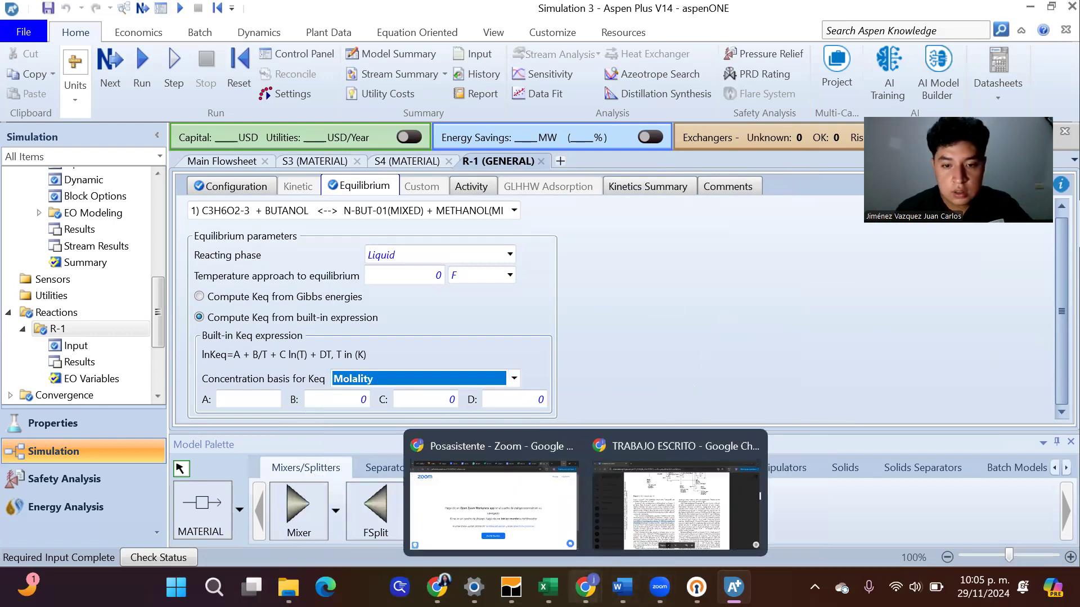
click(643, 514)
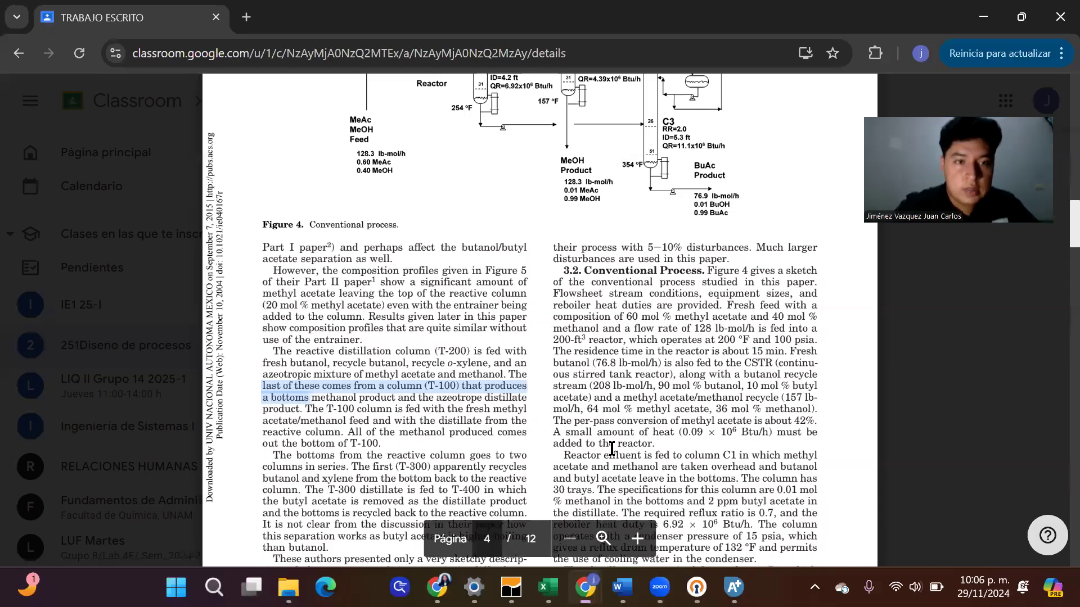
scroll(611, 449, up, 15)
scroll(611, 448, up, 10)
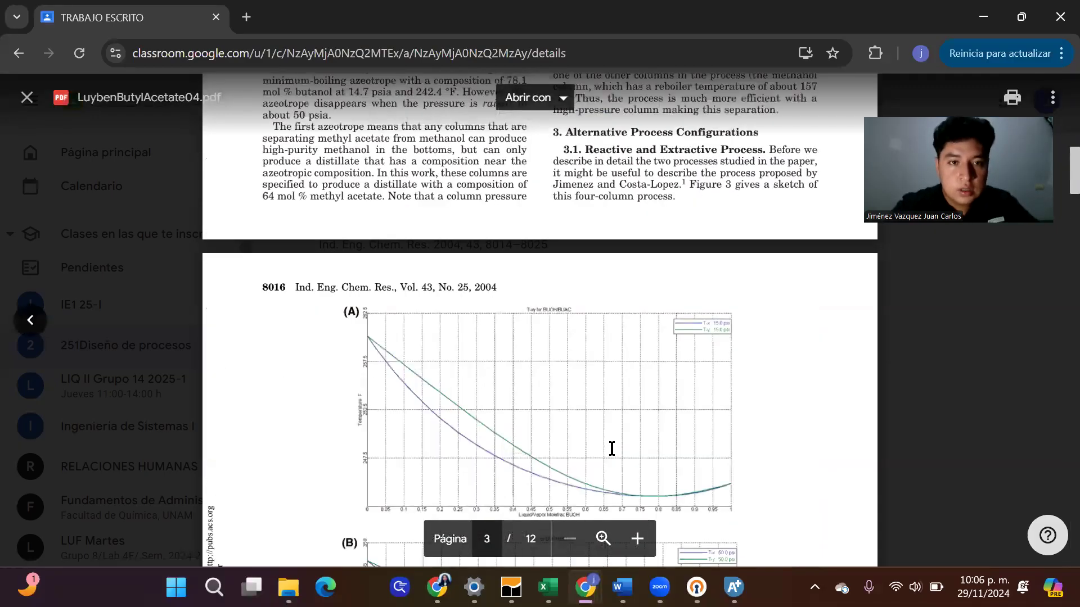
scroll(611, 449, up, 3)
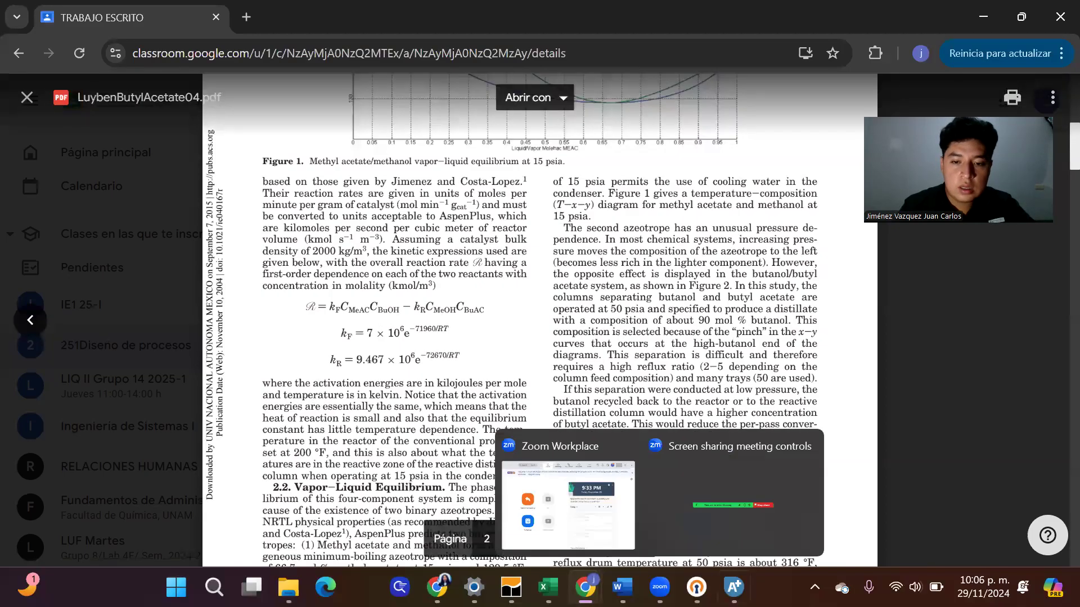
mouse_move(733, 587)
click(755, 523)
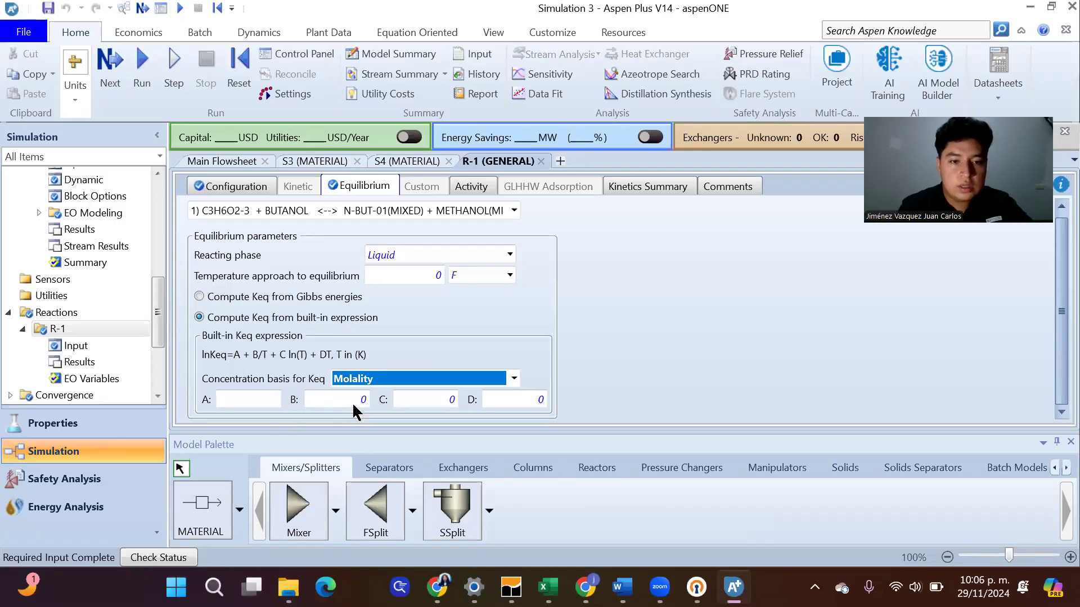
mouse_move(733, 587)
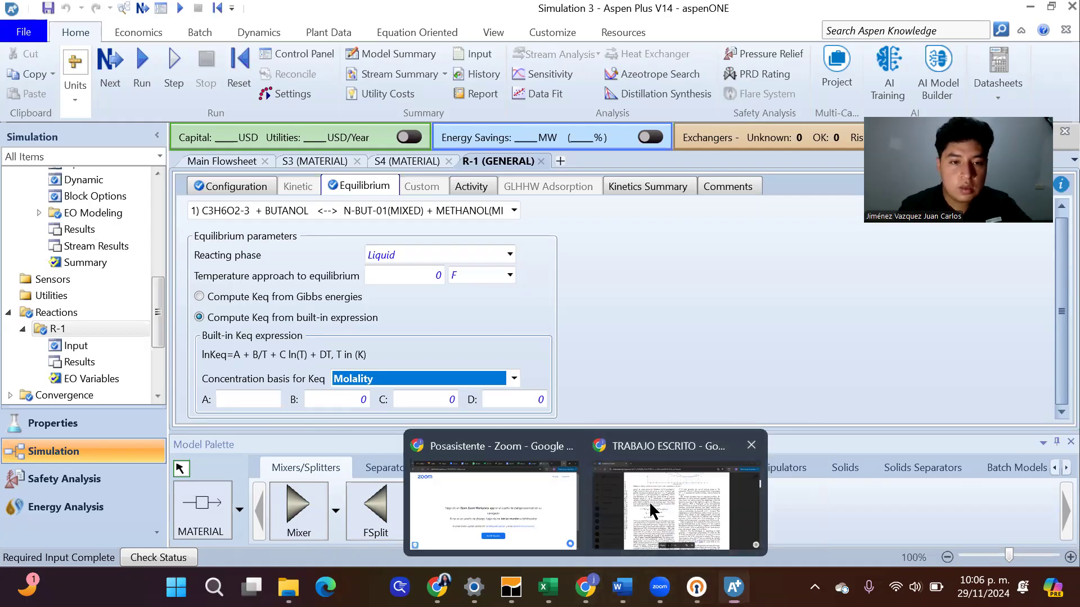
click(654, 509)
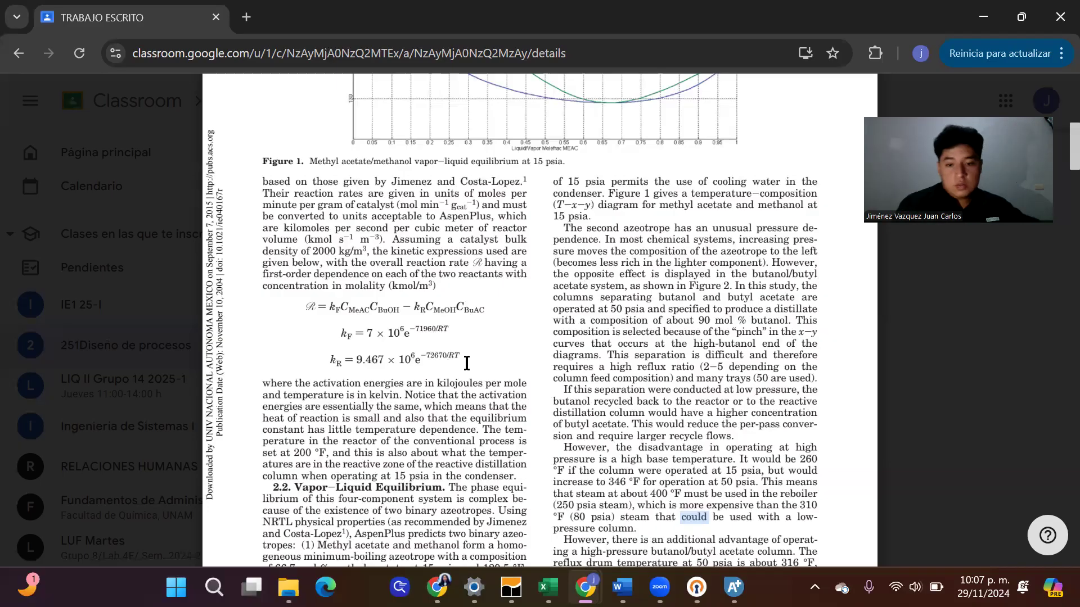
mouse_move(734, 587)
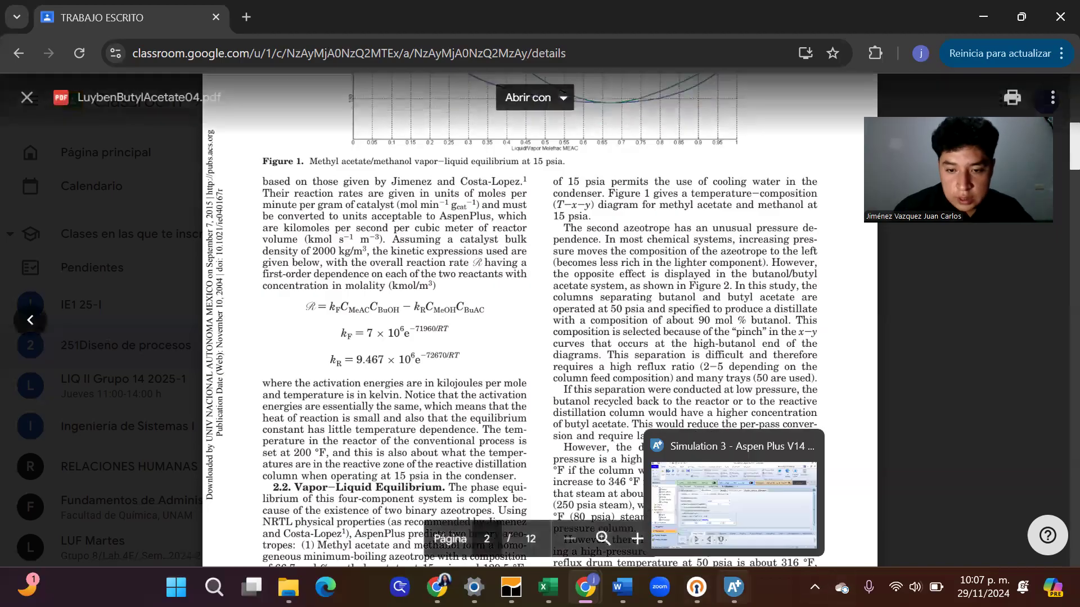
click(739, 526)
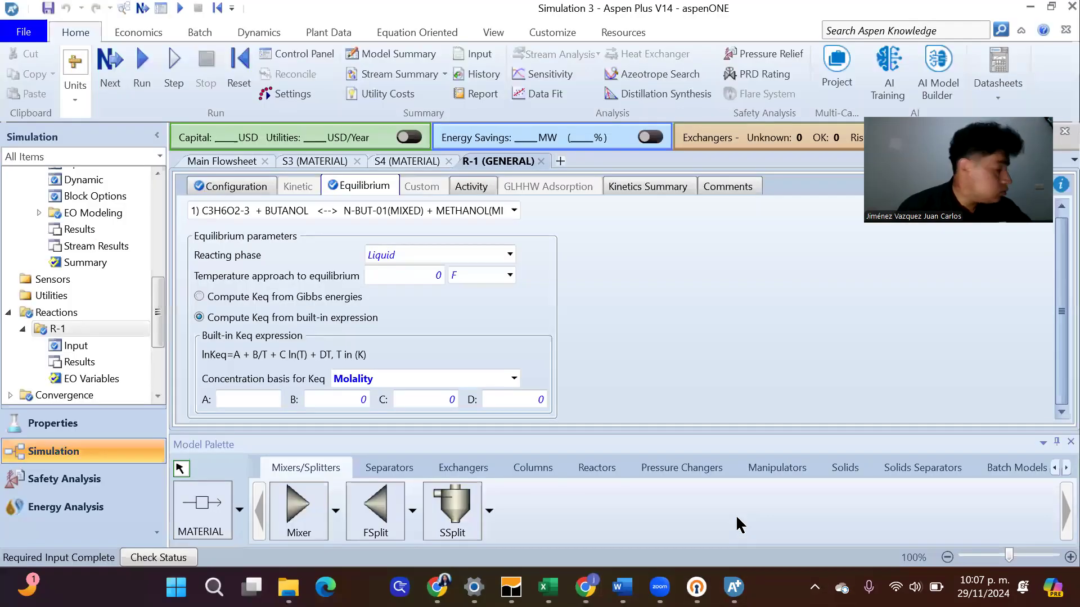
Set the built-in Keq expression's coefficient A to 0.3019 and B to -85.398
click(235, 400)
text(0.3)
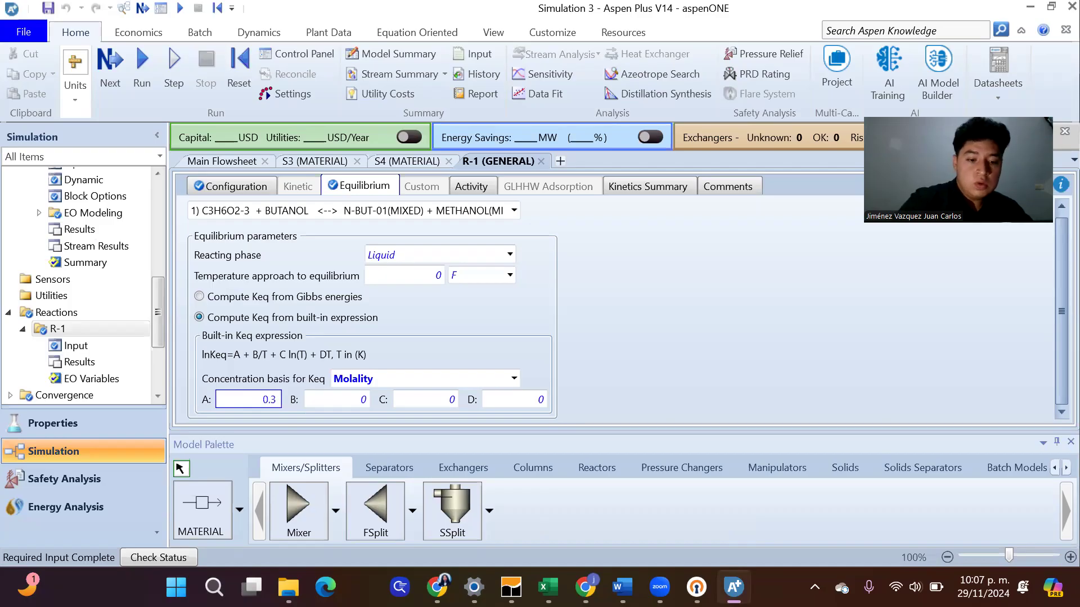
text(019)
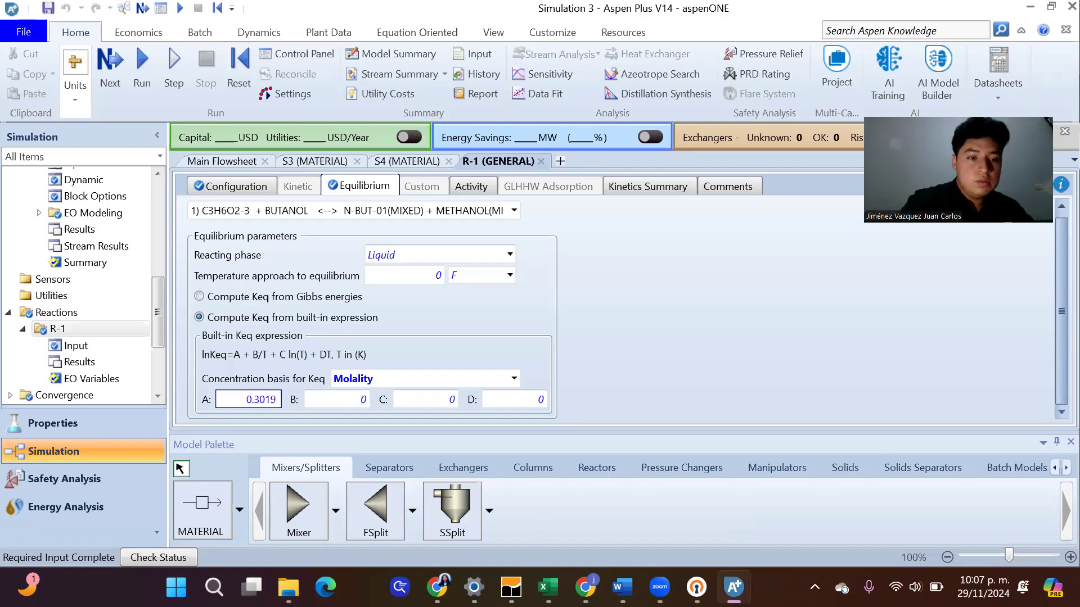
click(336, 393)
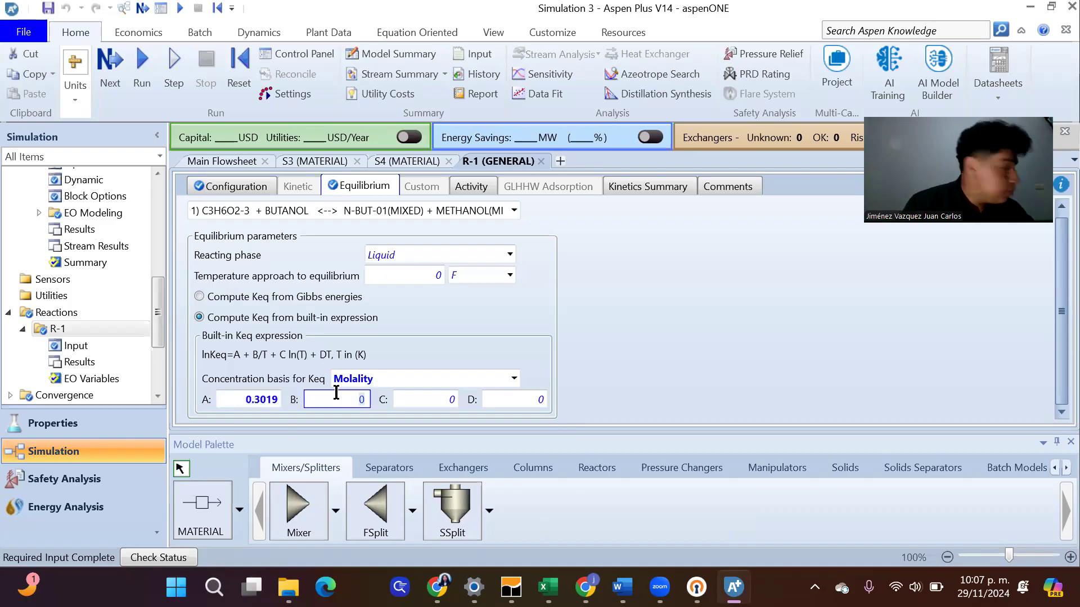
text(-85)
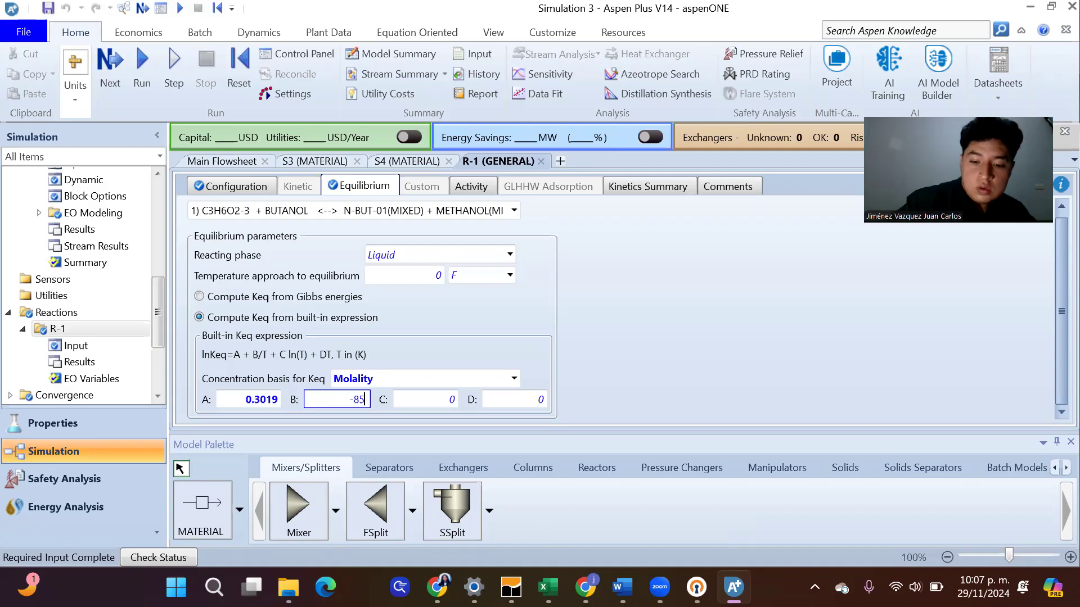
text(.)
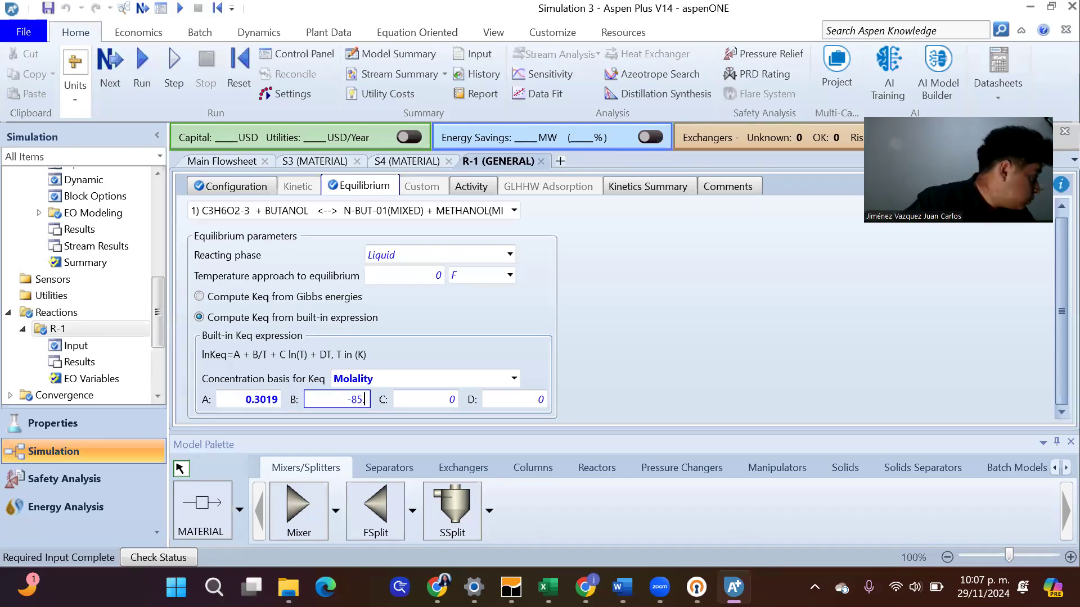
text(398)
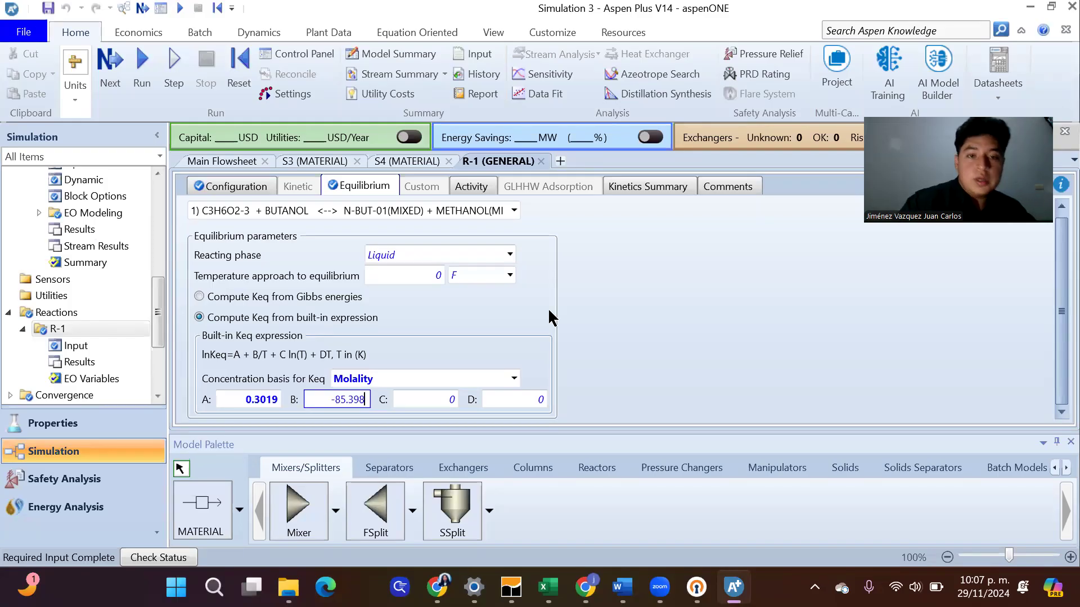
click(682, 322)
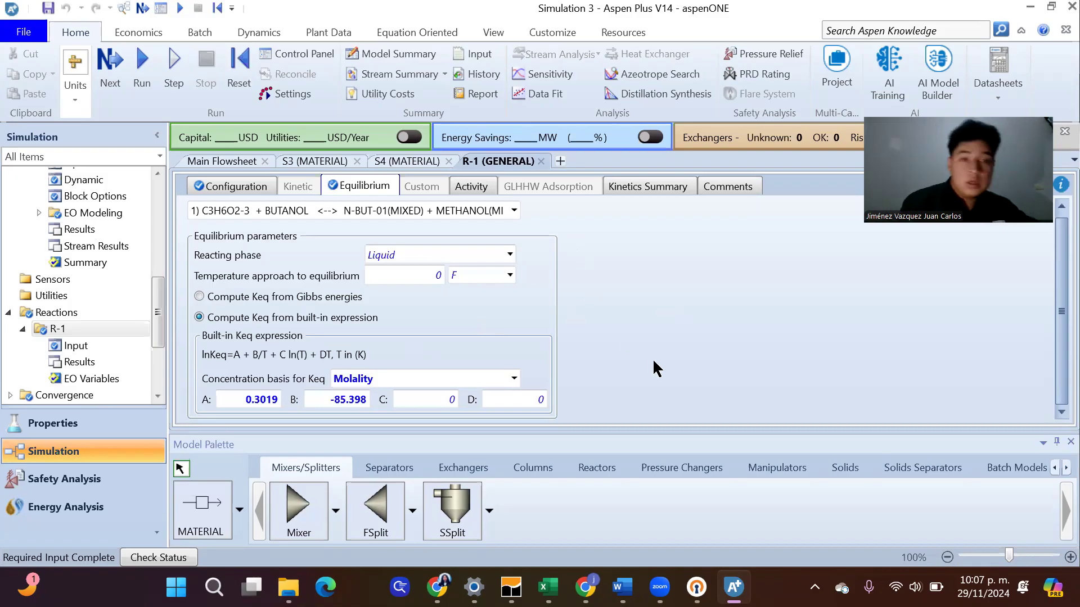
Return to the main flowsheet and run the simulation with the completed input
click(231, 163)
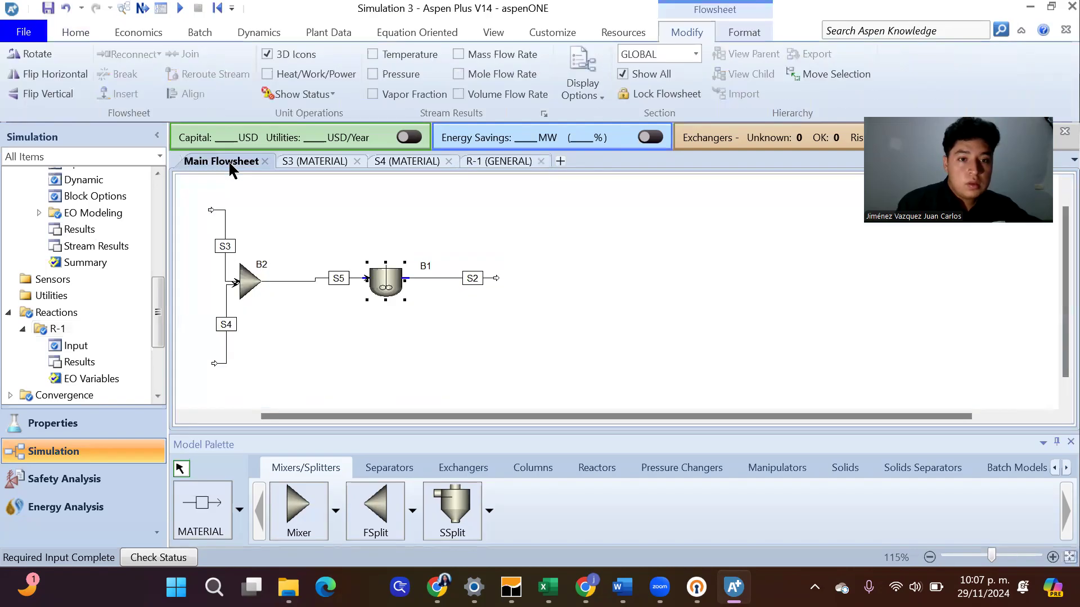
click(463, 348)
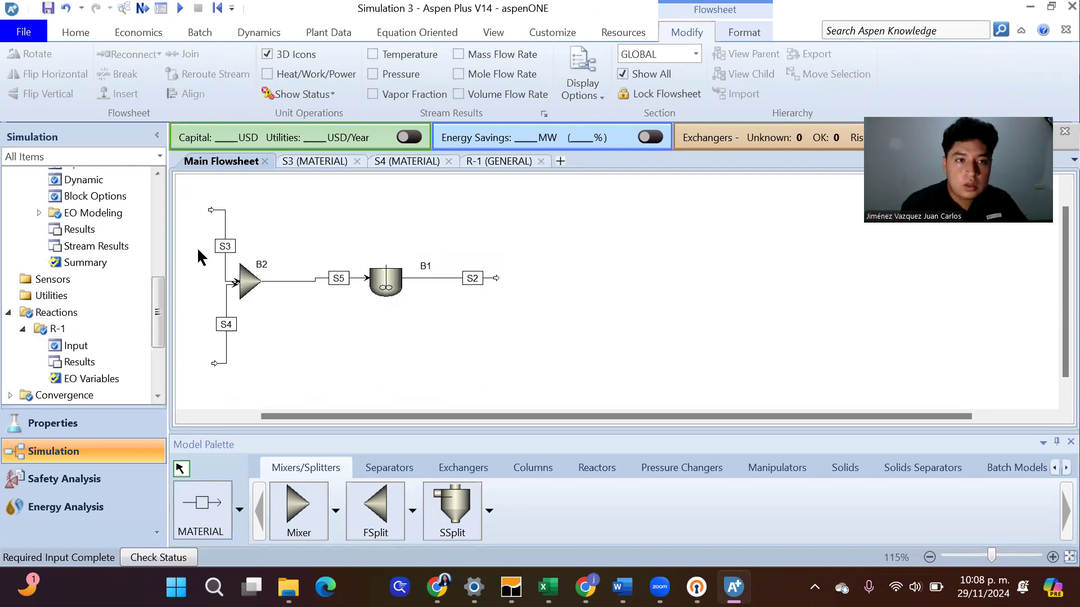
click(140, 8)
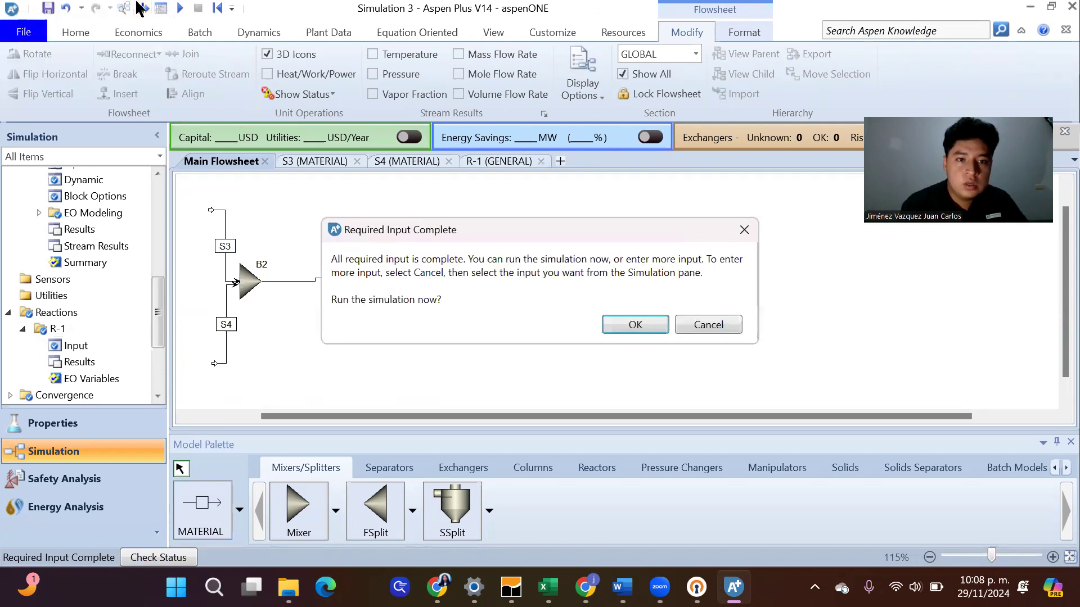
click(662, 319)
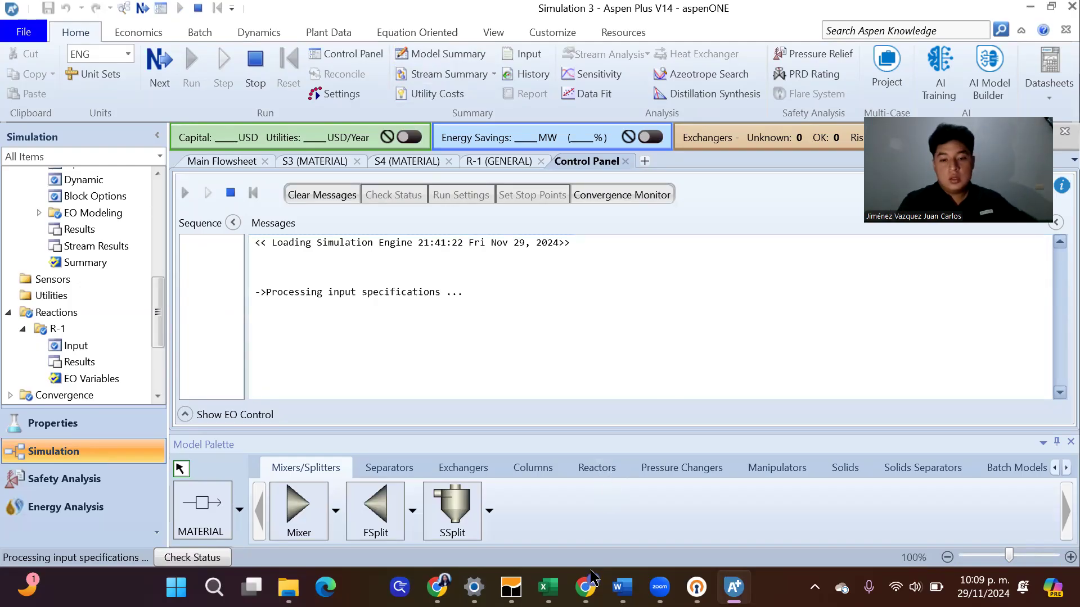
Switch to the article in Chrome, examine section 3.2 on the conventional process's feeds, reactor and columns, and return to Aspen Plus
mouse_move(585, 587)
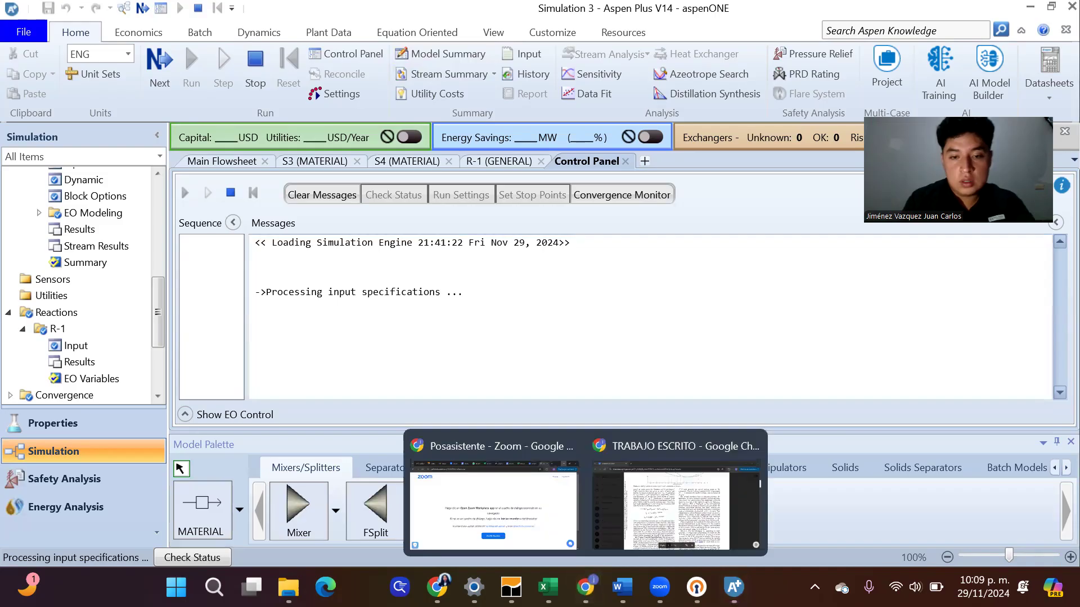
click(671, 507)
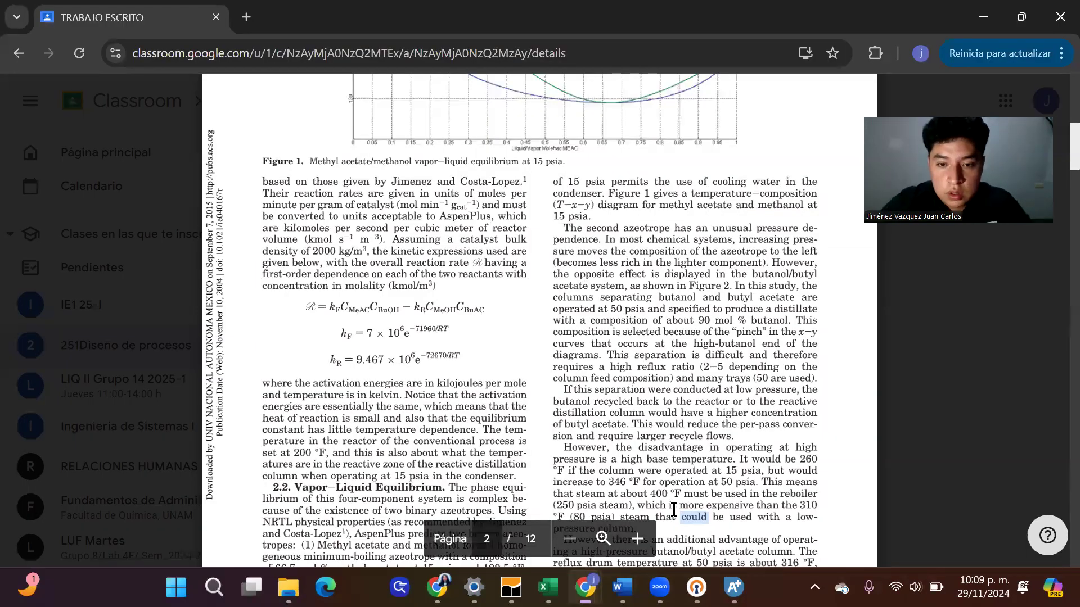
scroll(673, 509, down, 1)
scroll(674, 509, up, 10)
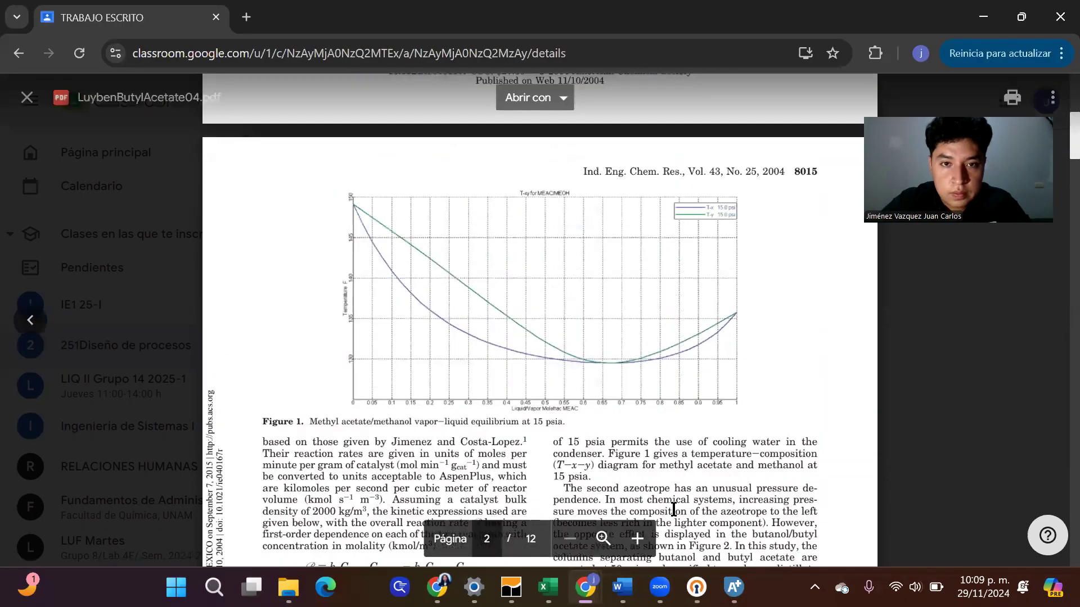
scroll(673, 509, up, 6)
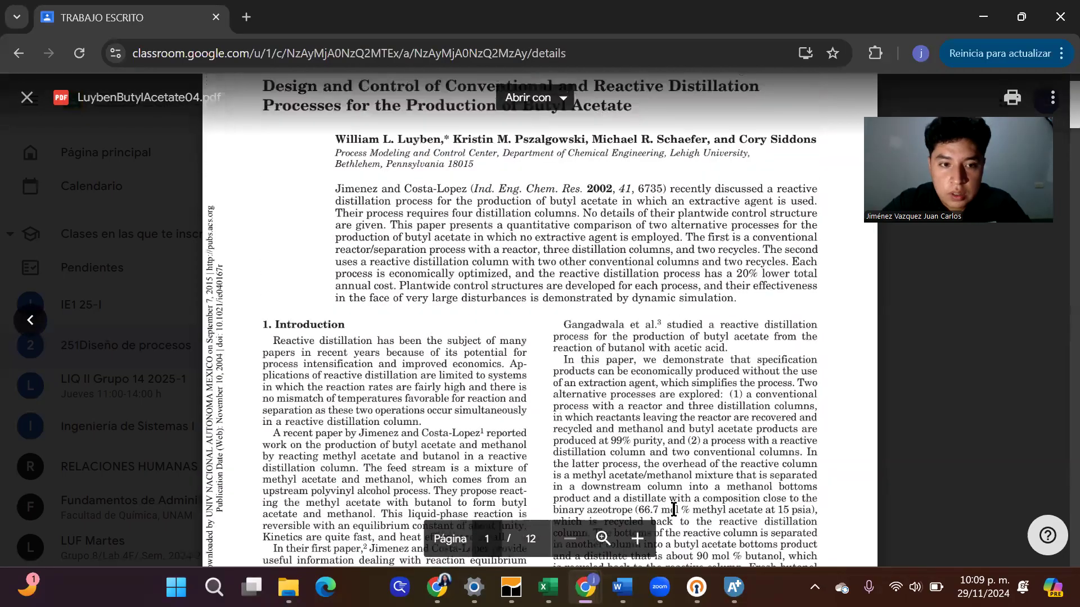
scroll(673, 509, down, 20)
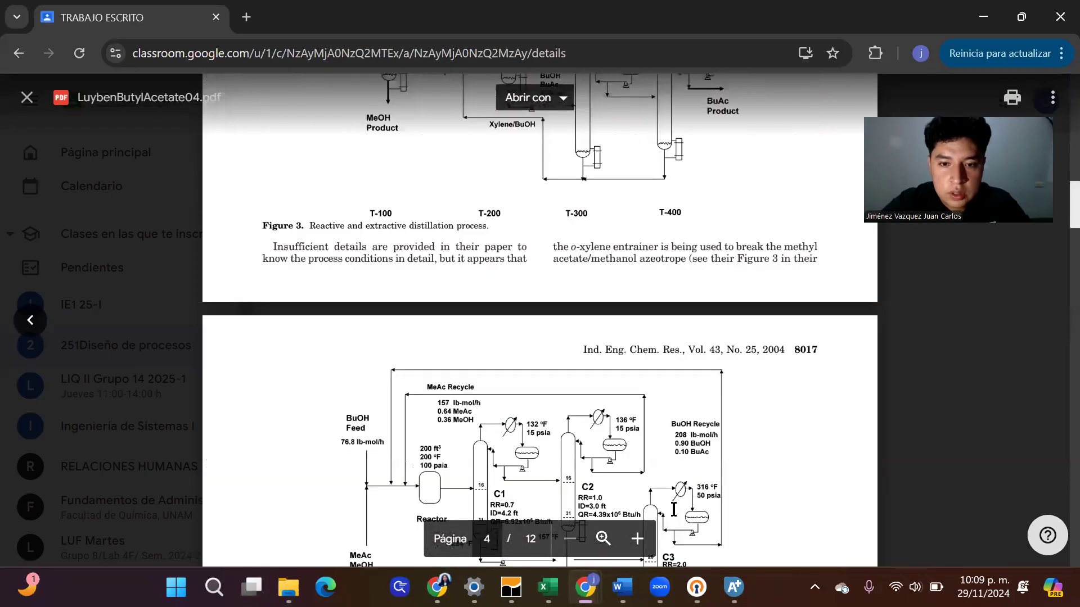
scroll(673, 509, down, 3)
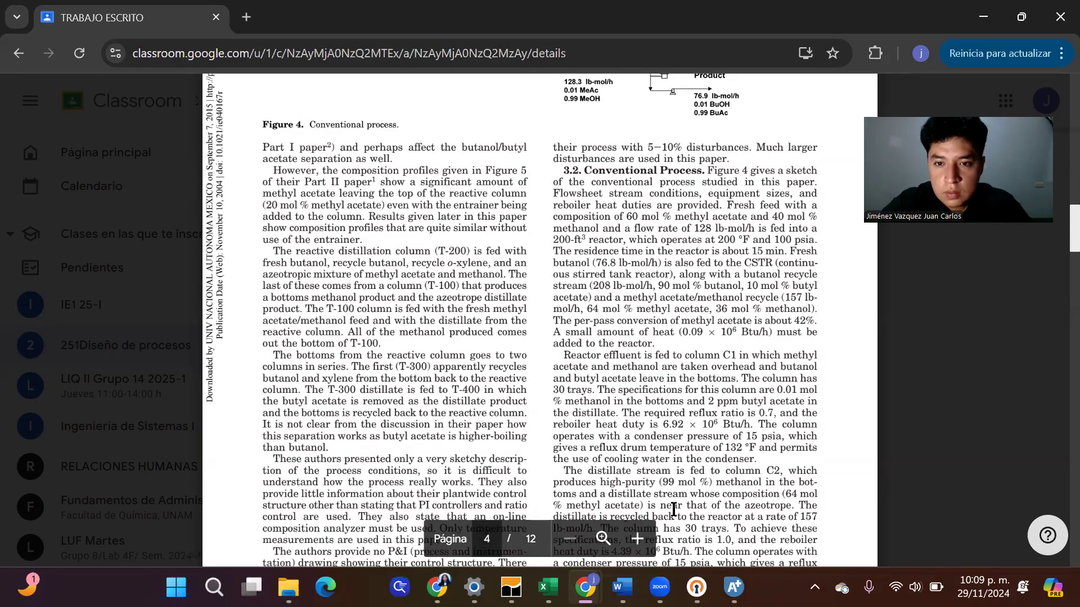
scroll(673, 509, down, 1)
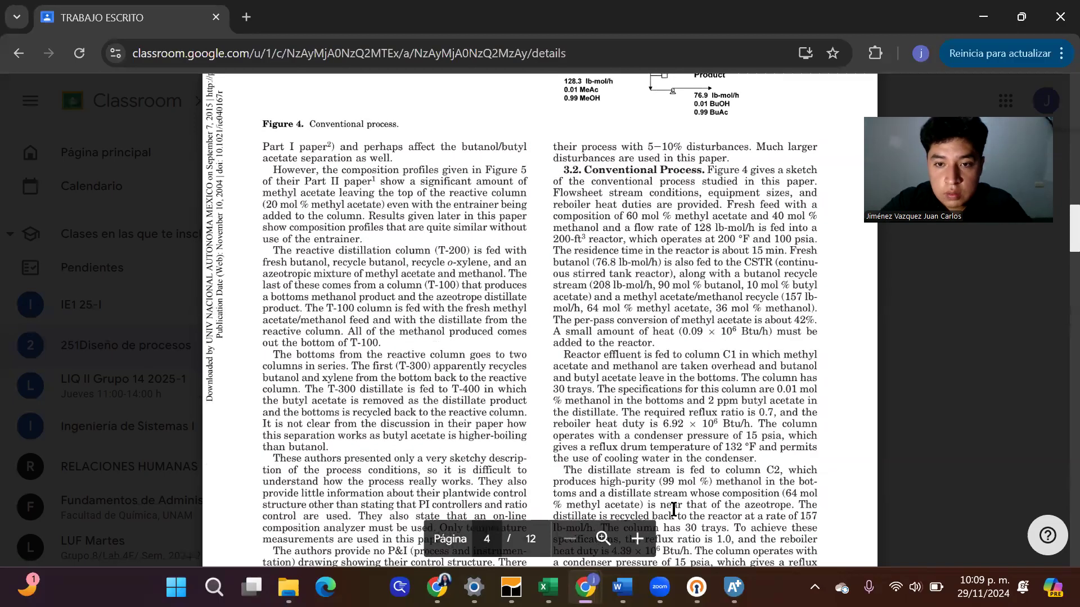
scroll(673, 508, down, 2)
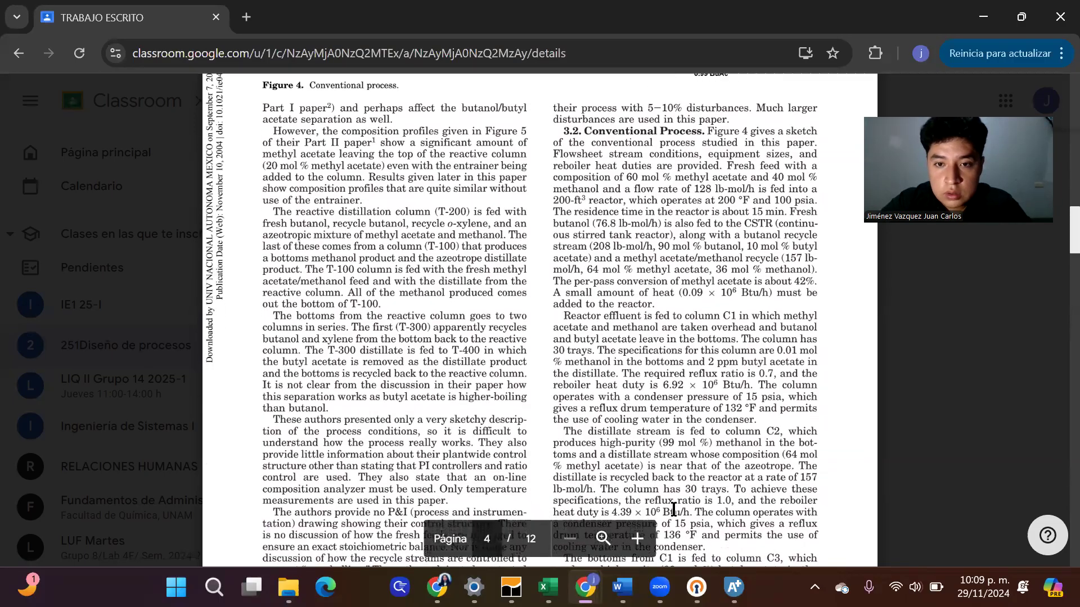
scroll(673, 509, down, 1)
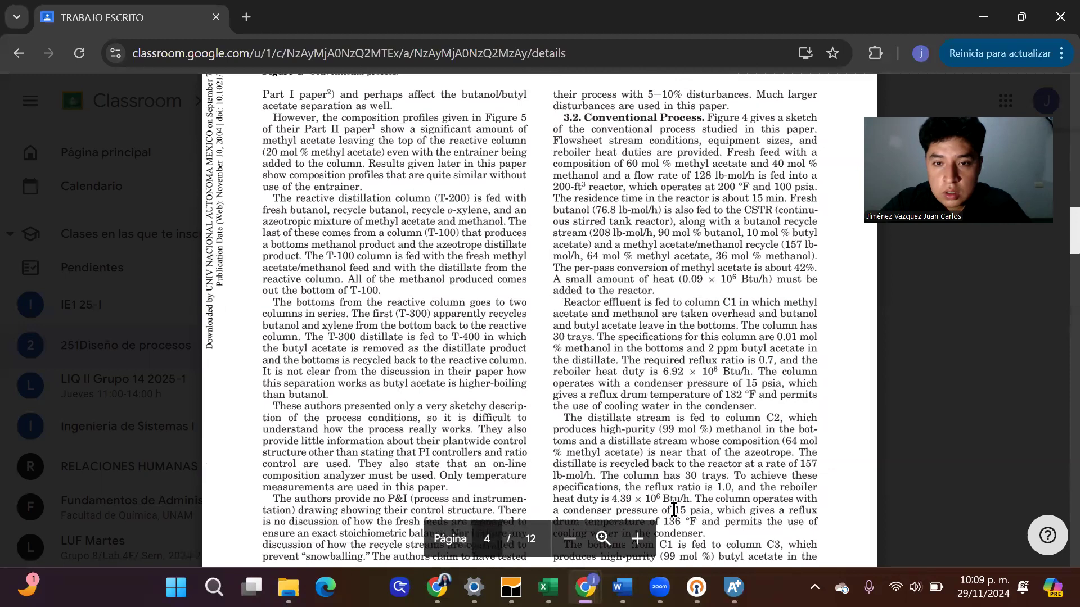
scroll(673, 509, down, 1)
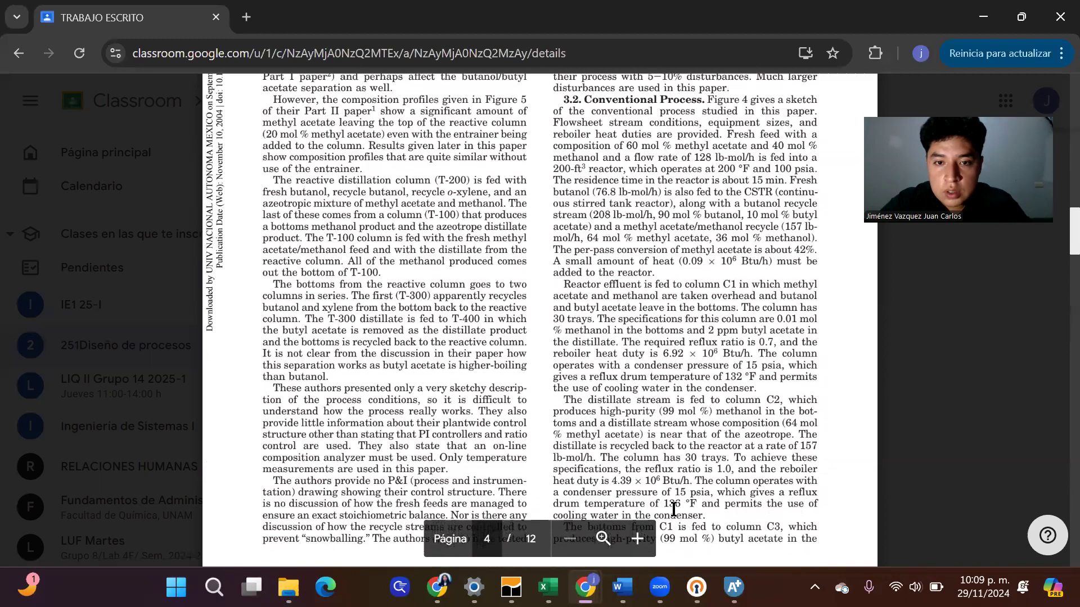
double_click(673, 509)
click(673, 509)
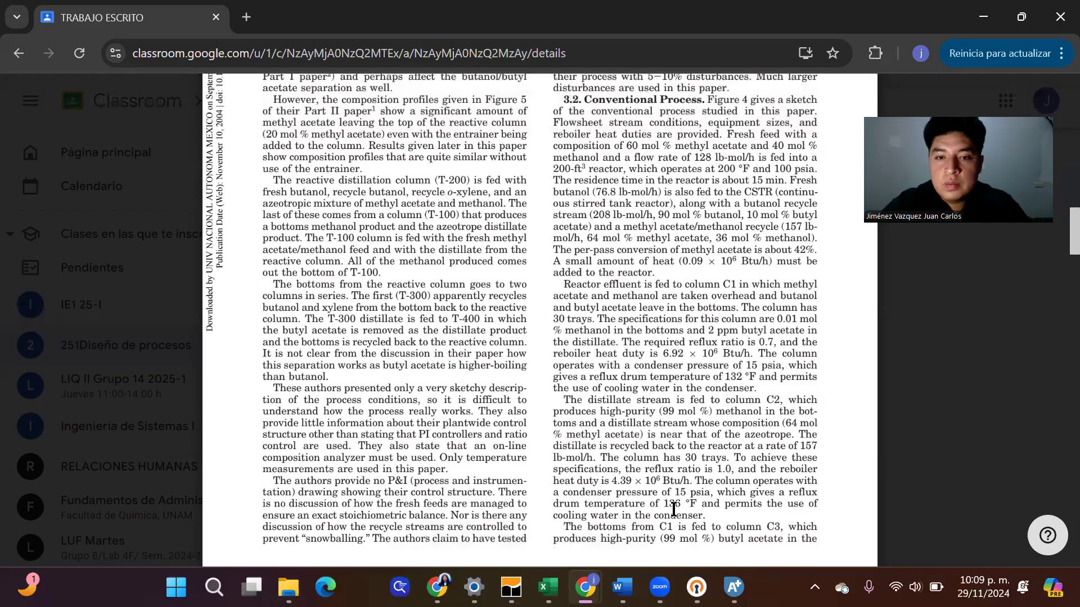
scroll(673, 509, down, 1)
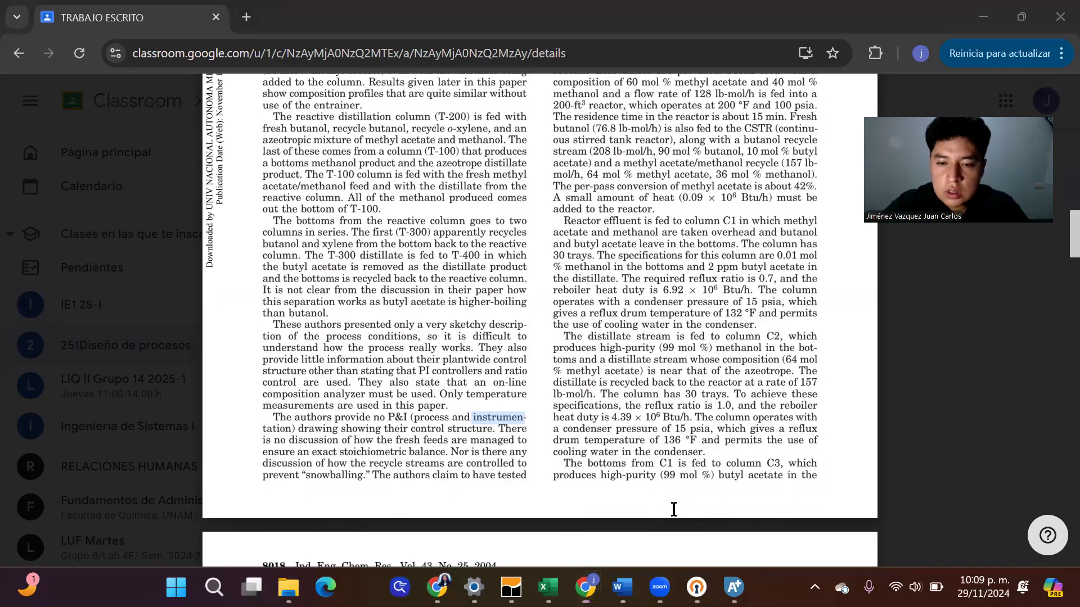
key(alt+Tab)
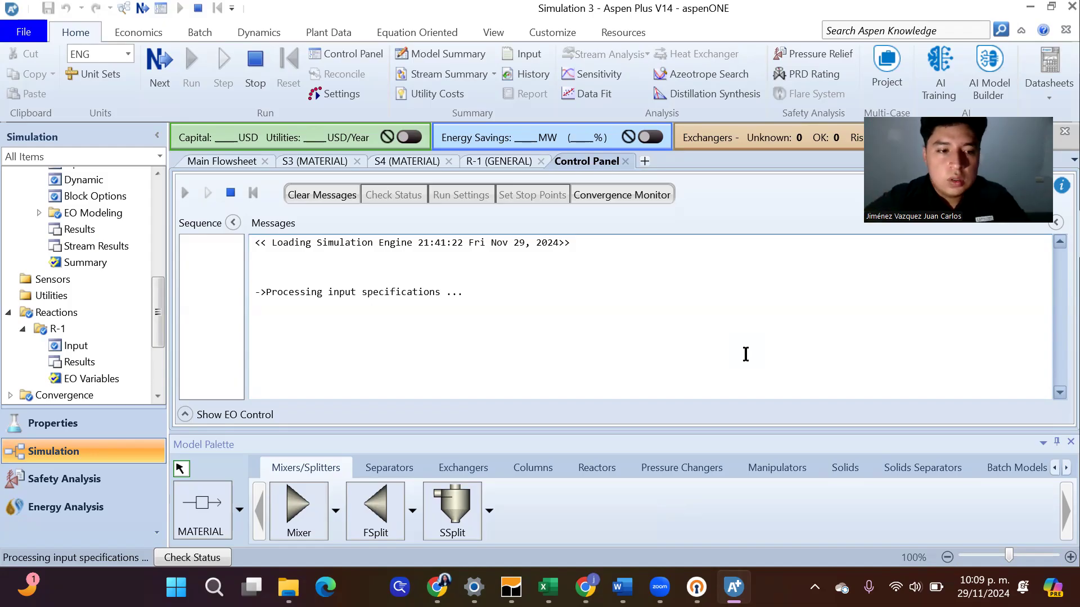
Check the ASPEN profile's connection in OpenVPN Connect, then return to Aspen Plus
mouse_move(690, 576)
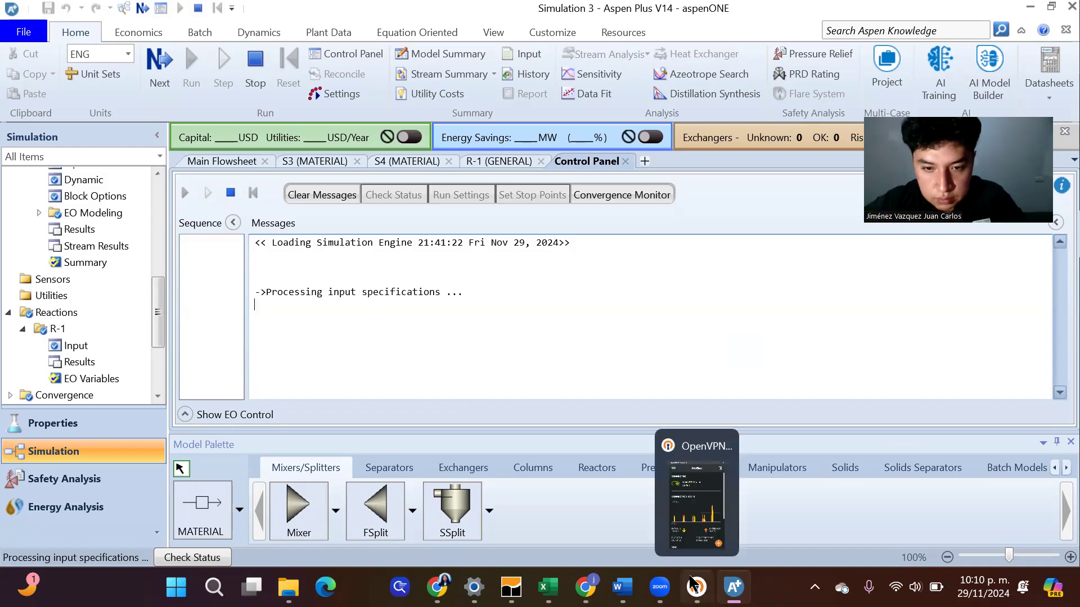
click(683, 539)
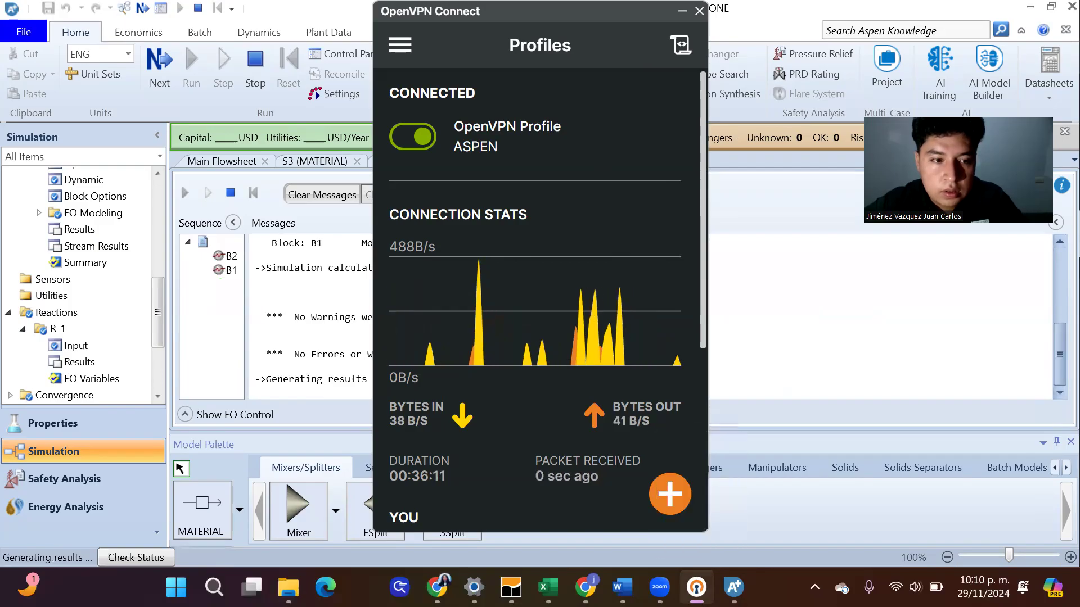
click(696, 585)
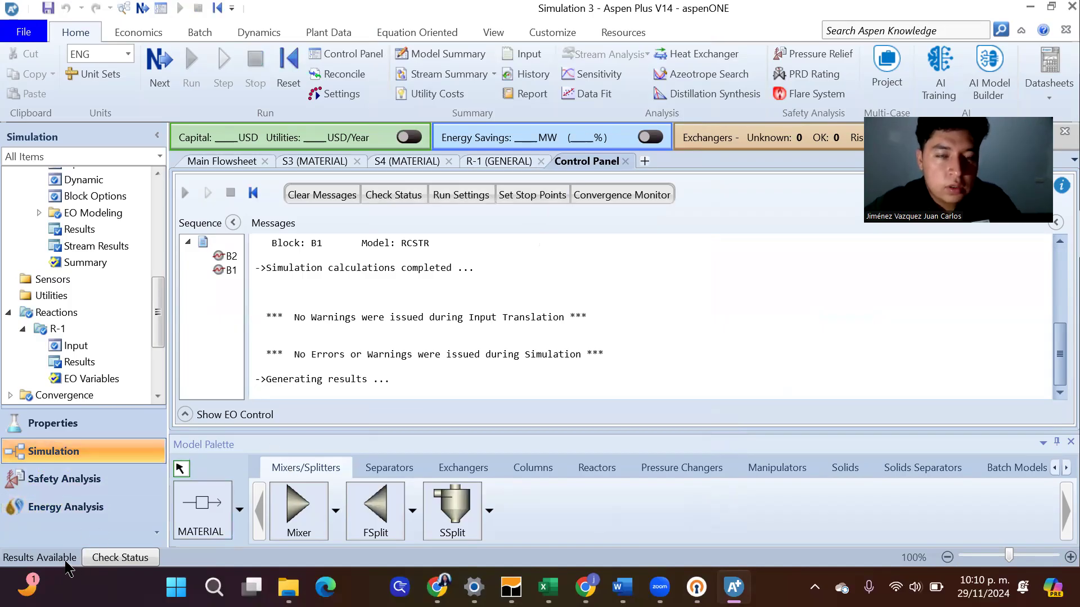
Open the stream summary, expand Mole Flows, and compare the component flows of S2 to S5 against the flowsheet
click(470, 74)
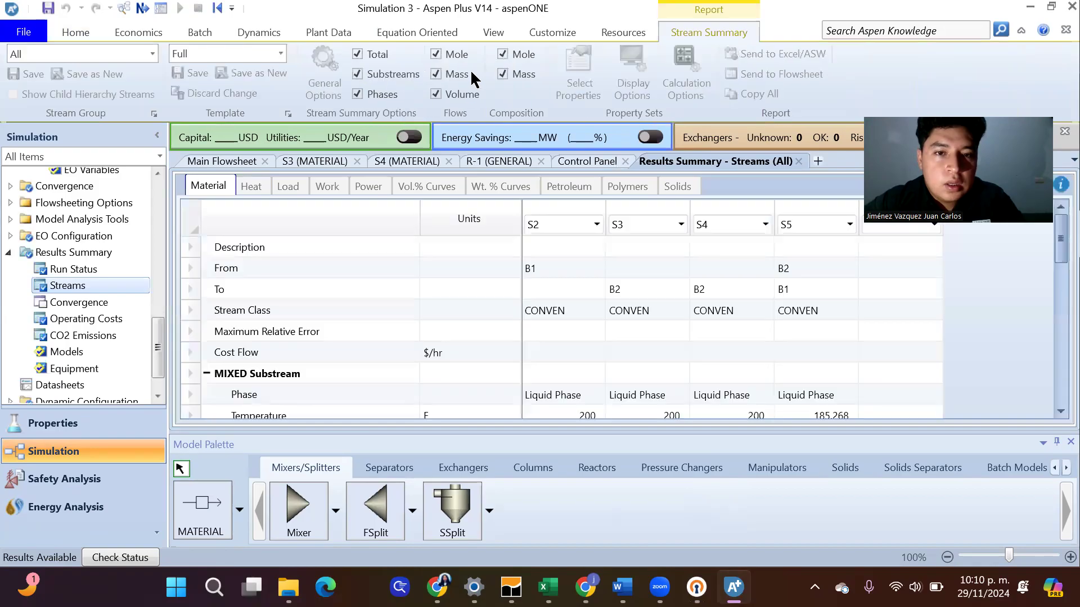
drag(1057, 257, 1049, 375)
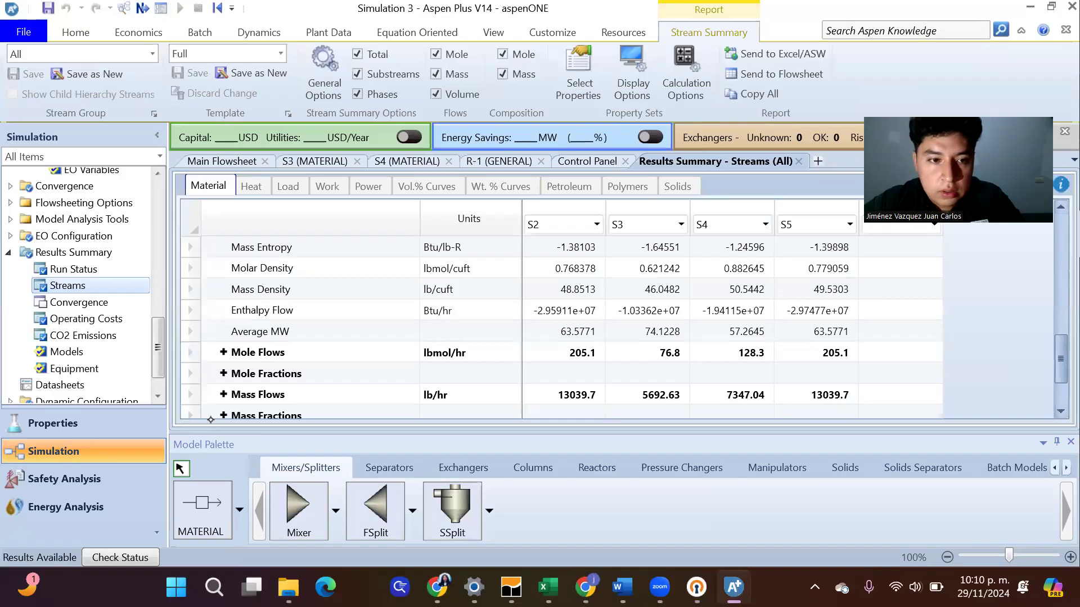
click(223, 351)
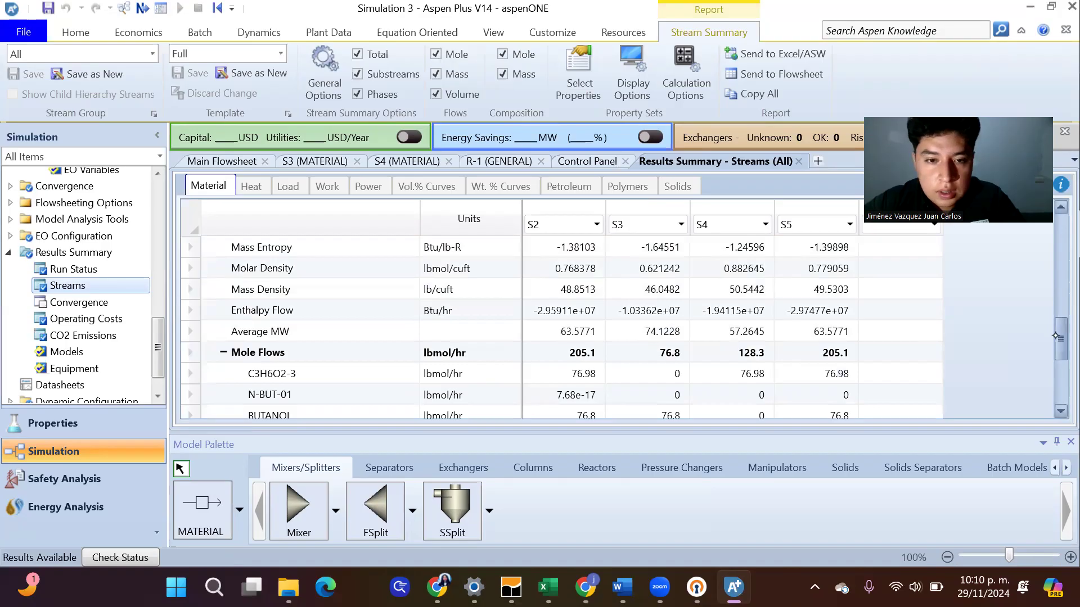
scroll(1056, 335, down, 1)
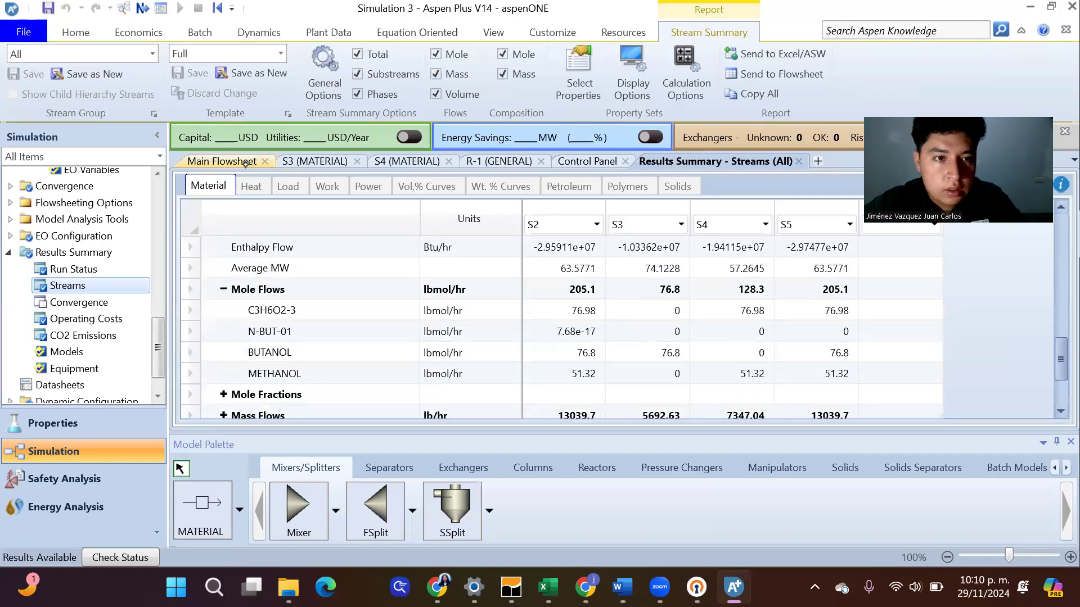
click(246, 162)
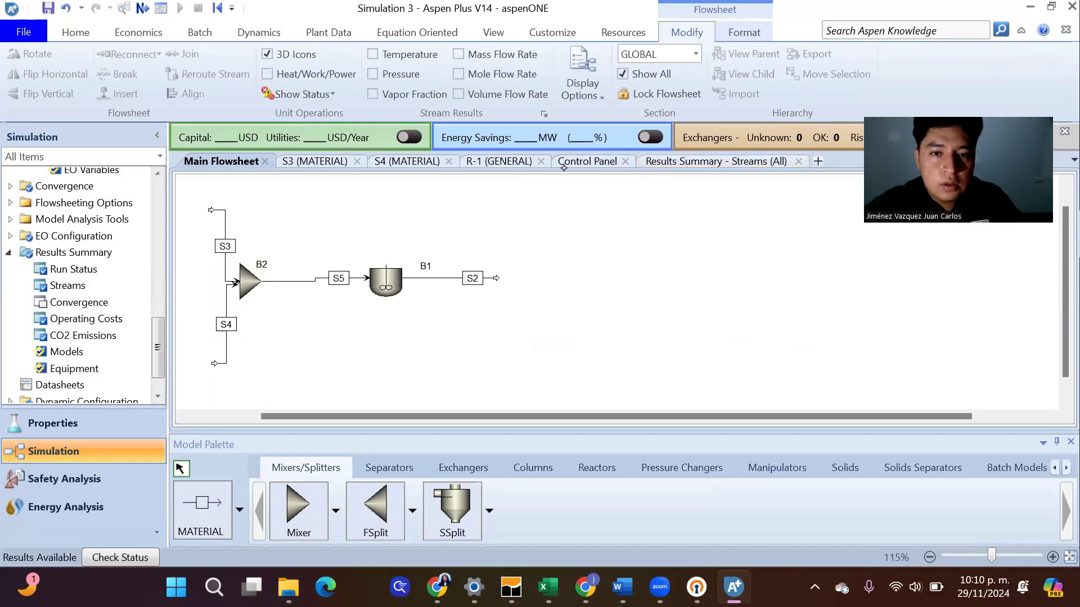
click(700, 162)
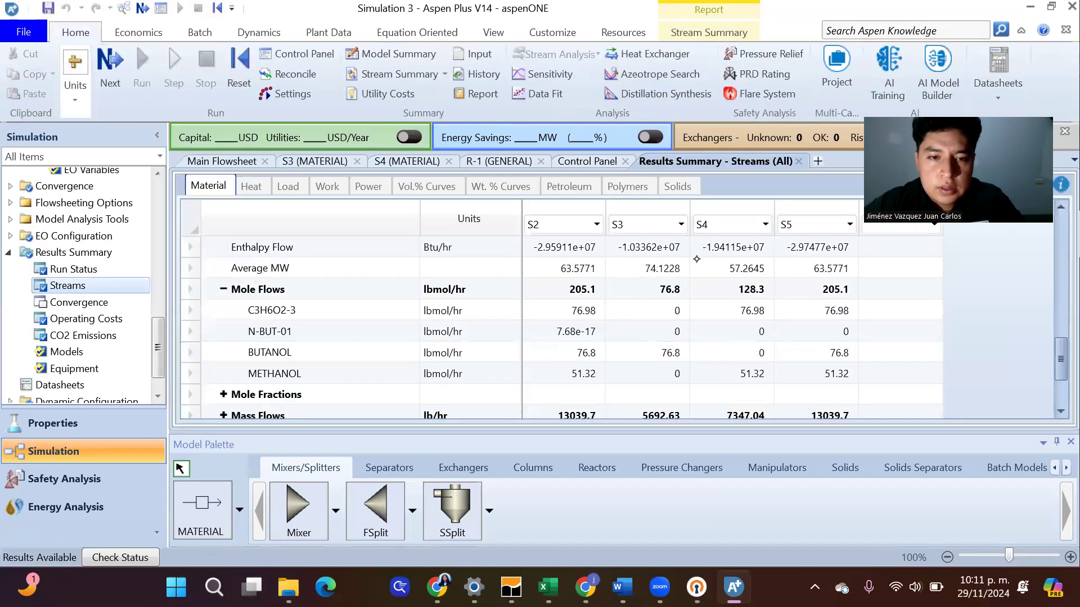
drag(1056, 348, 1055, 354)
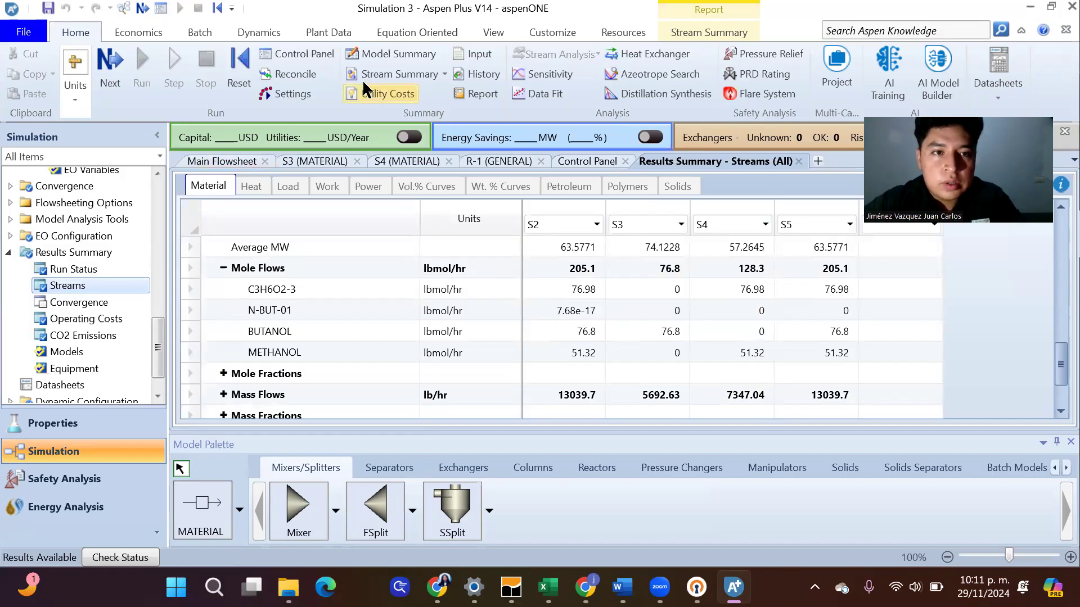
Review the run messages in the Control Panel and open the run's convergence and property status
click(312, 54)
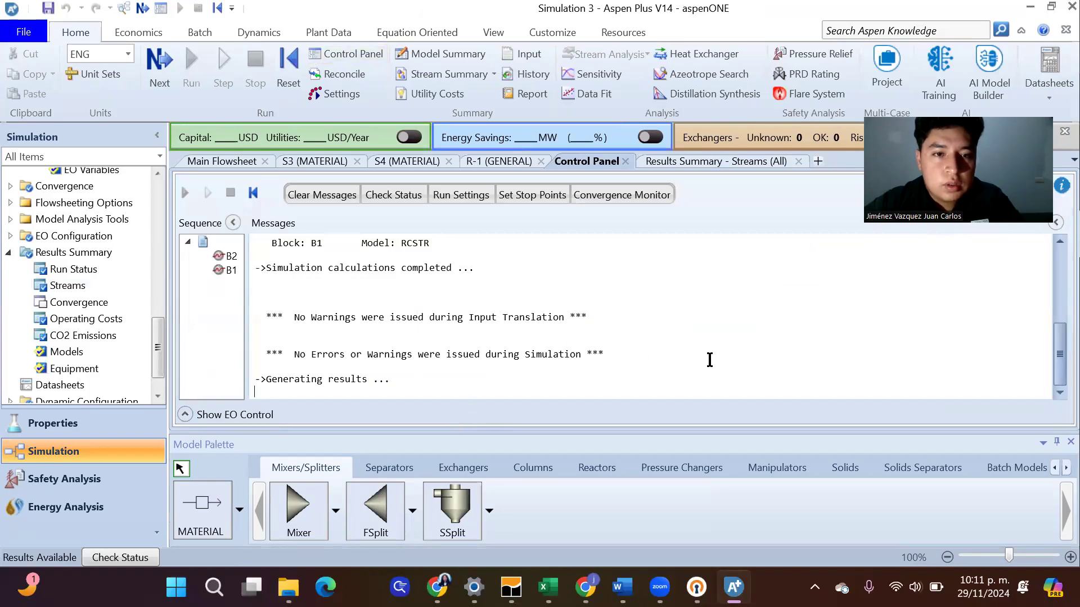
click(400, 191)
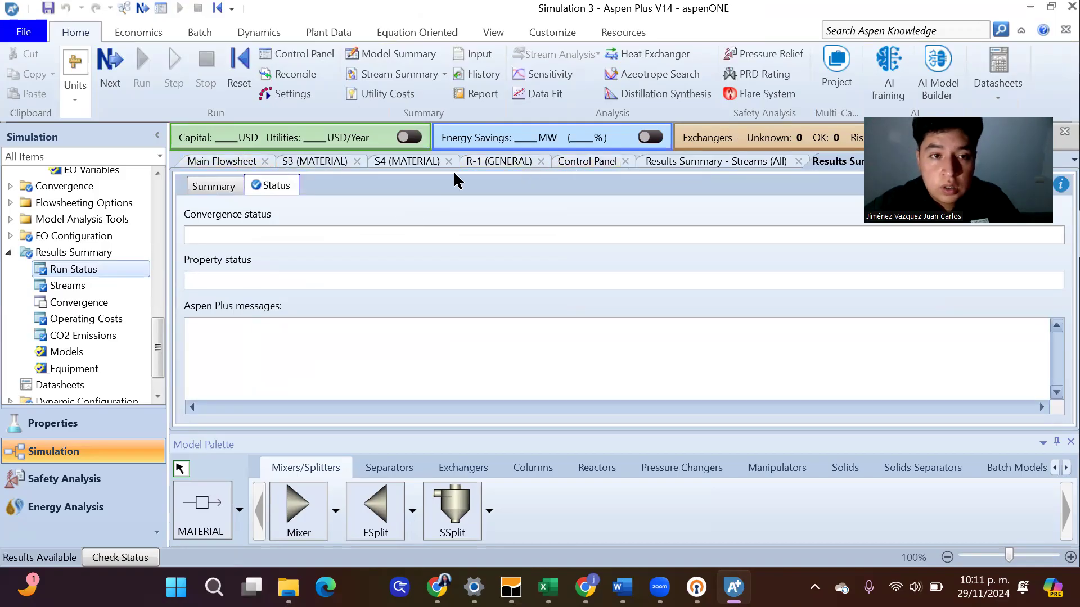
Set the pressure of feed streams S3 and S4 to 90 psia, and rerun the simulation with the Control Panel open
click(315, 162)
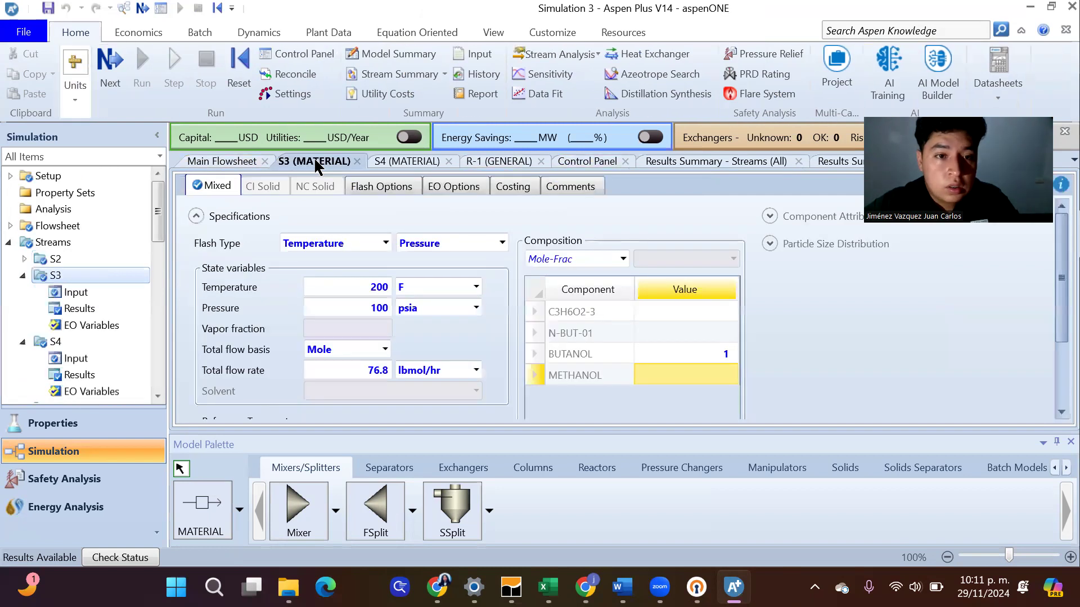
click(378, 315)
text(90)
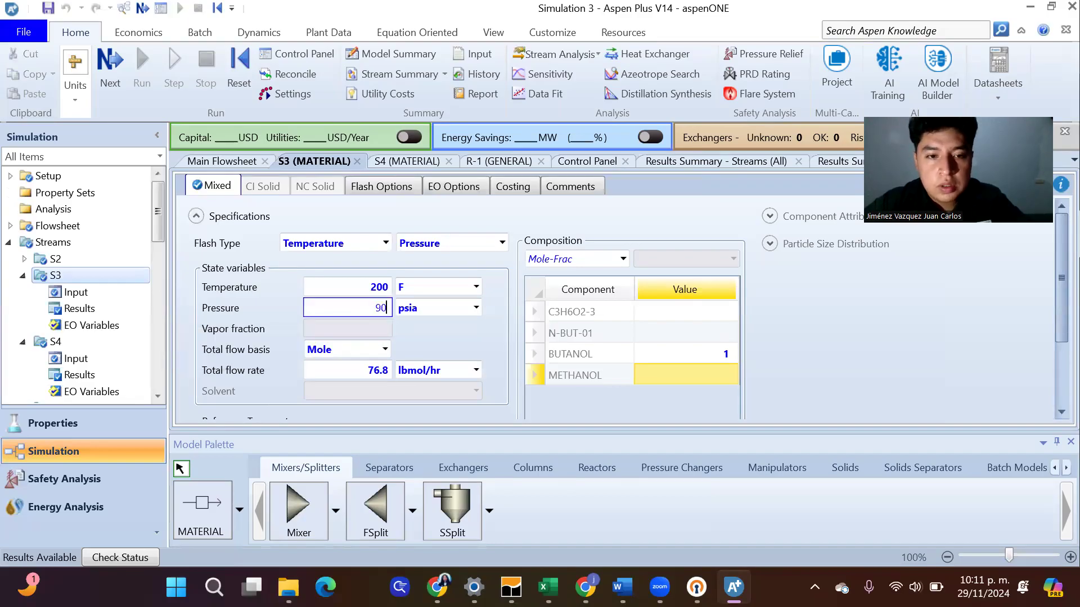
click(385, 163)
click(377, 308)
text(90)
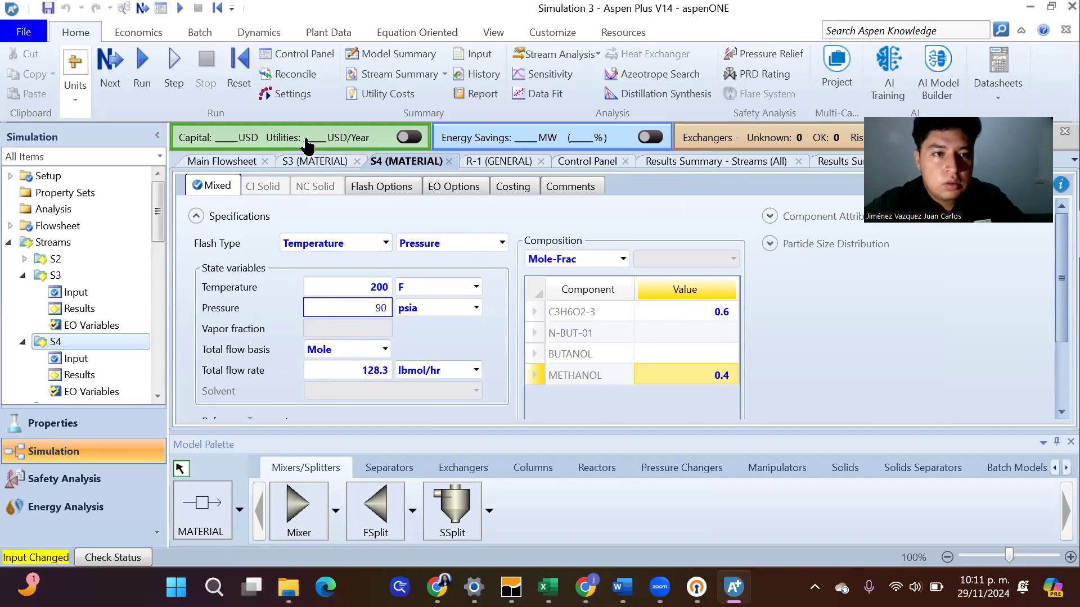
click(143, 67)
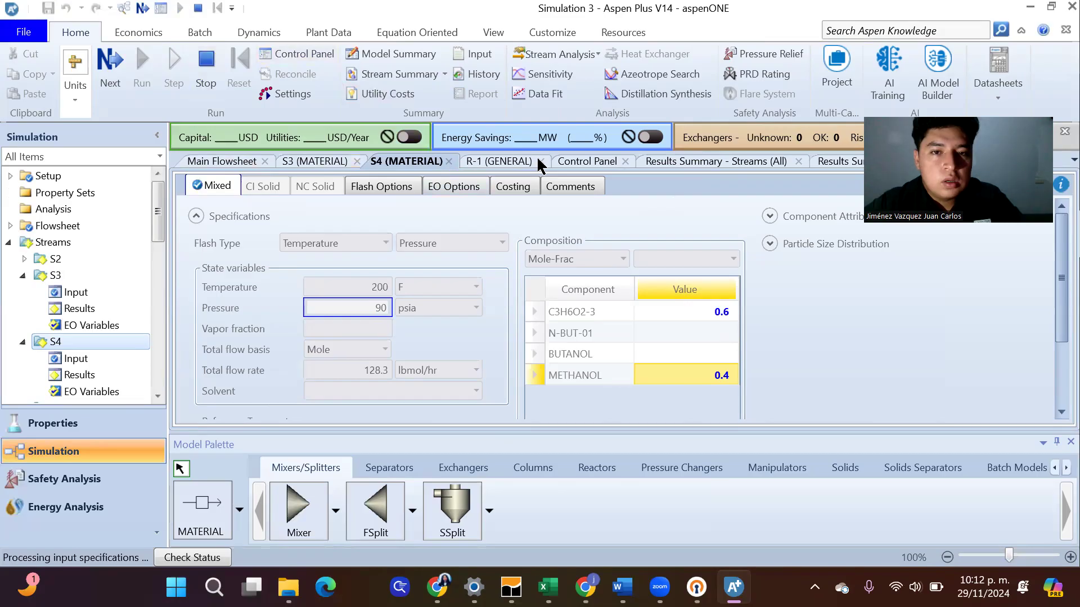
click(585, 160)
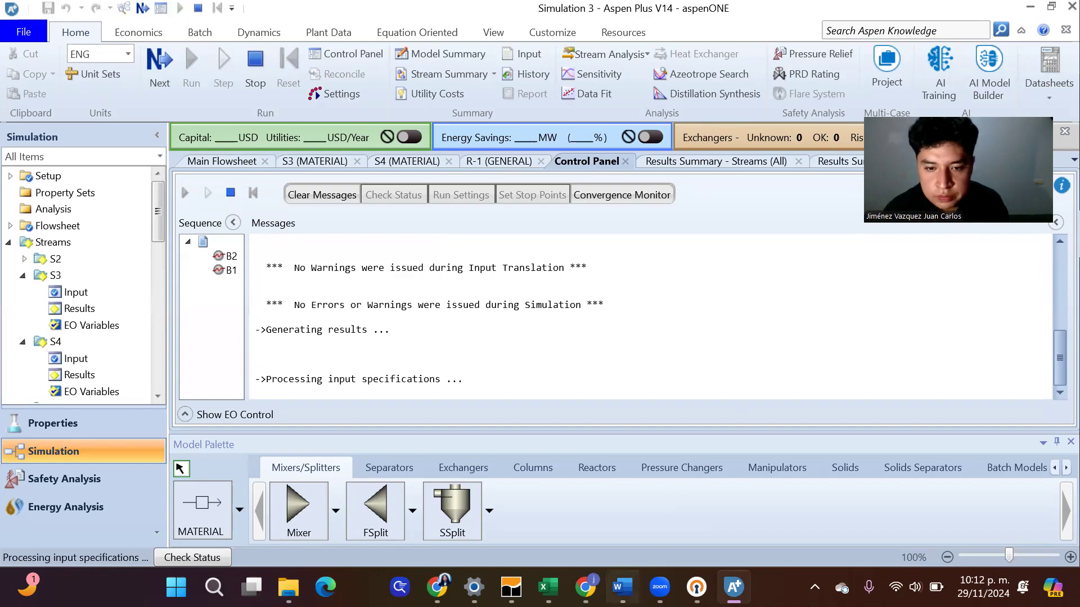
Switch to the article in Chrome and examine the conventional process diagram in Figure 4
mouse_move(585, 587)
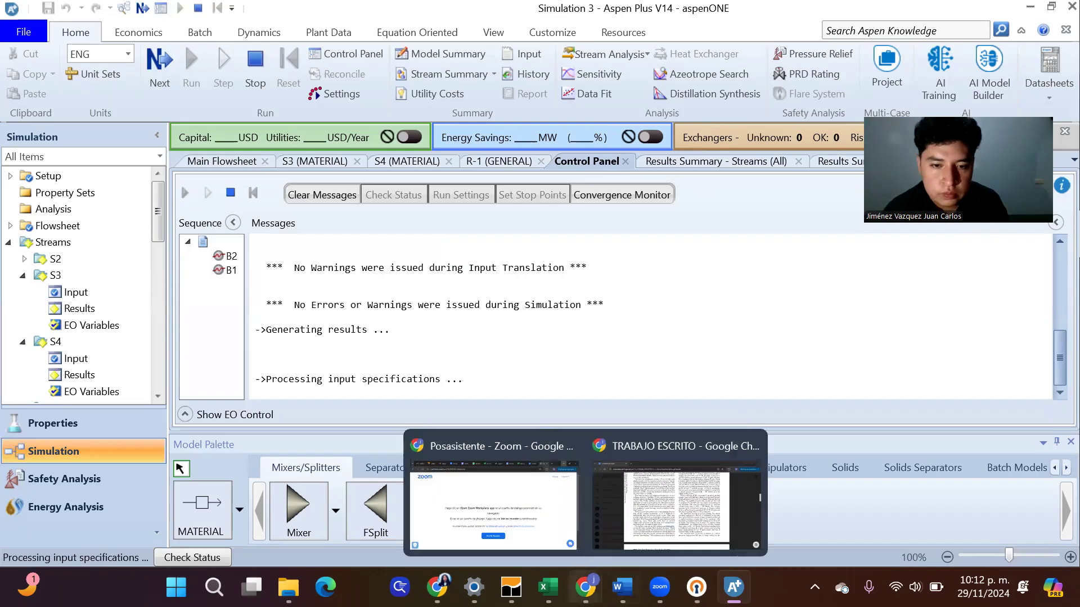
click(626, 511)
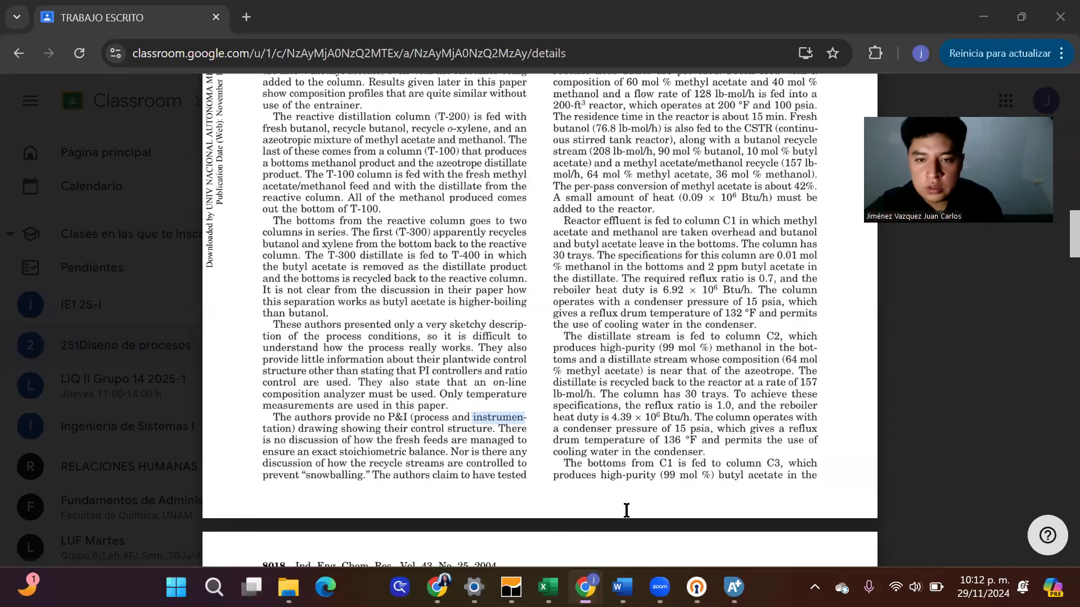
scroll(626, 510, down, 1)
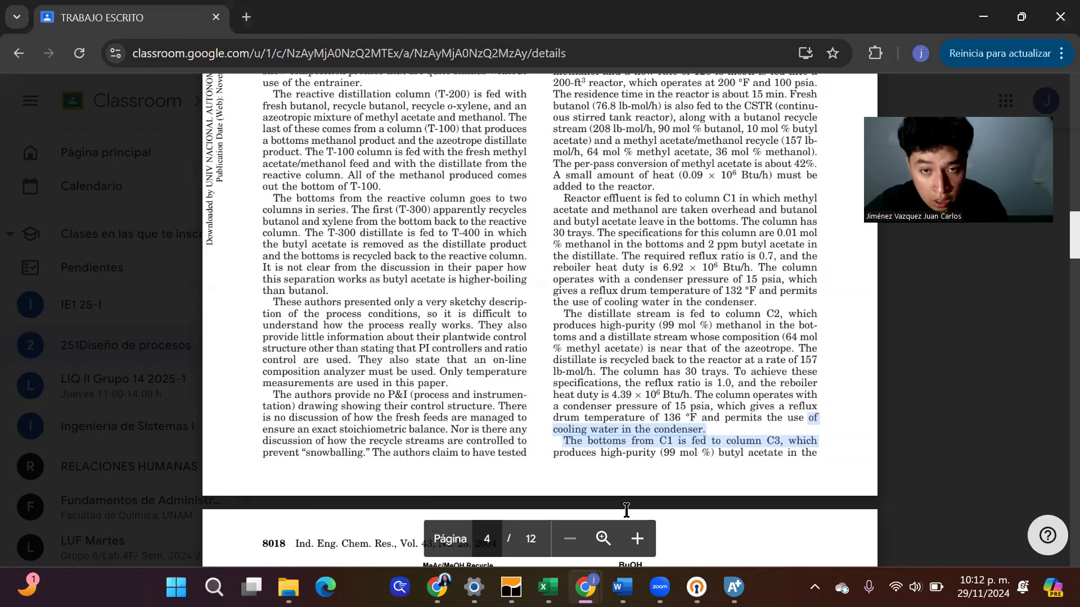
scroll(626, 511, up, 5)
scroll(626, 511, up, 2)
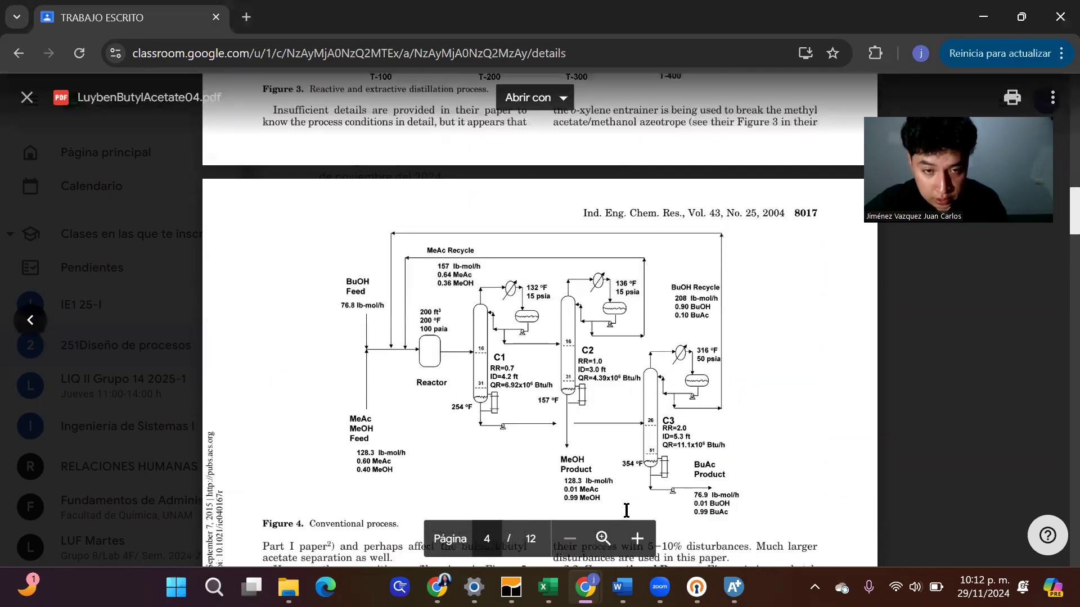